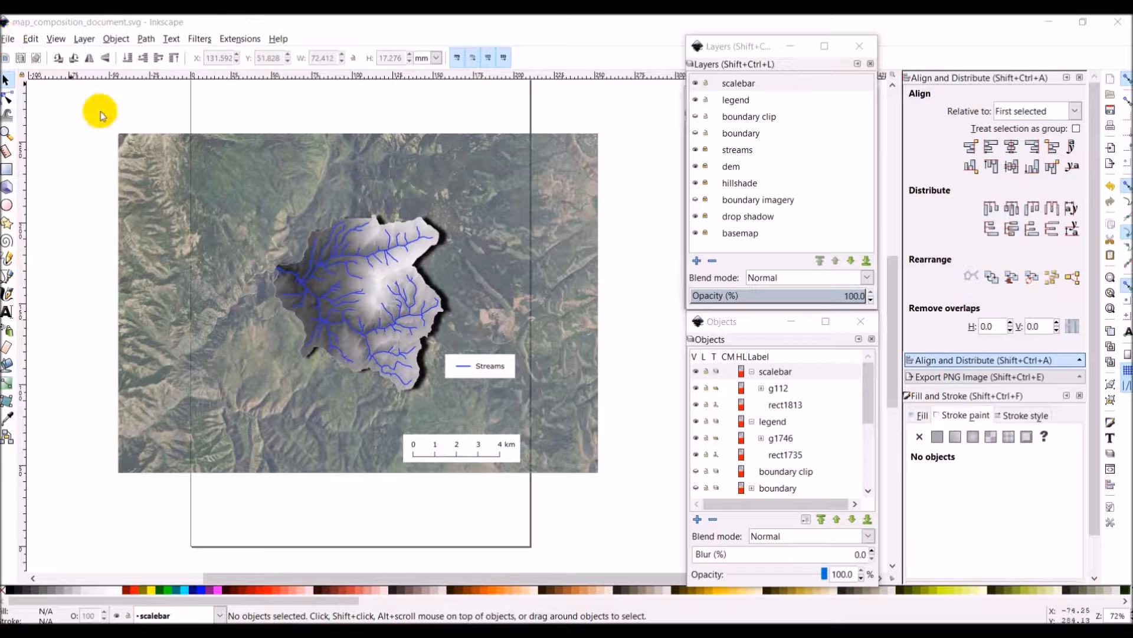
- Set the document's custom page size to 7.5 in wide and 7.5 in high, using inches as the units
scroll(424, 199, "up", 2)
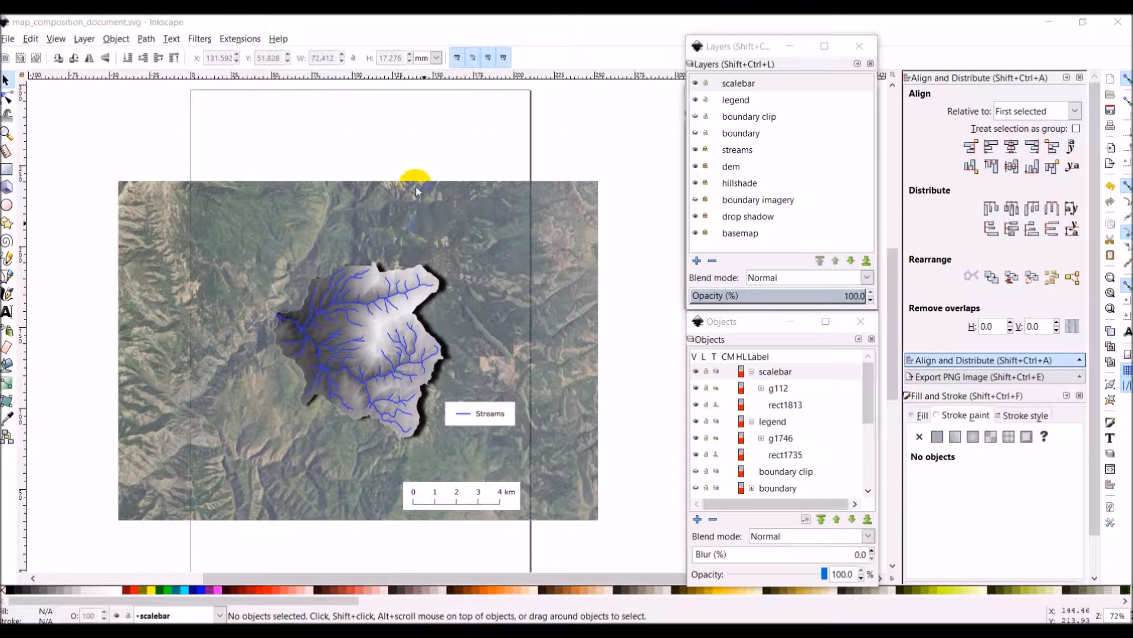
scroll(238, 135, "down", 2)
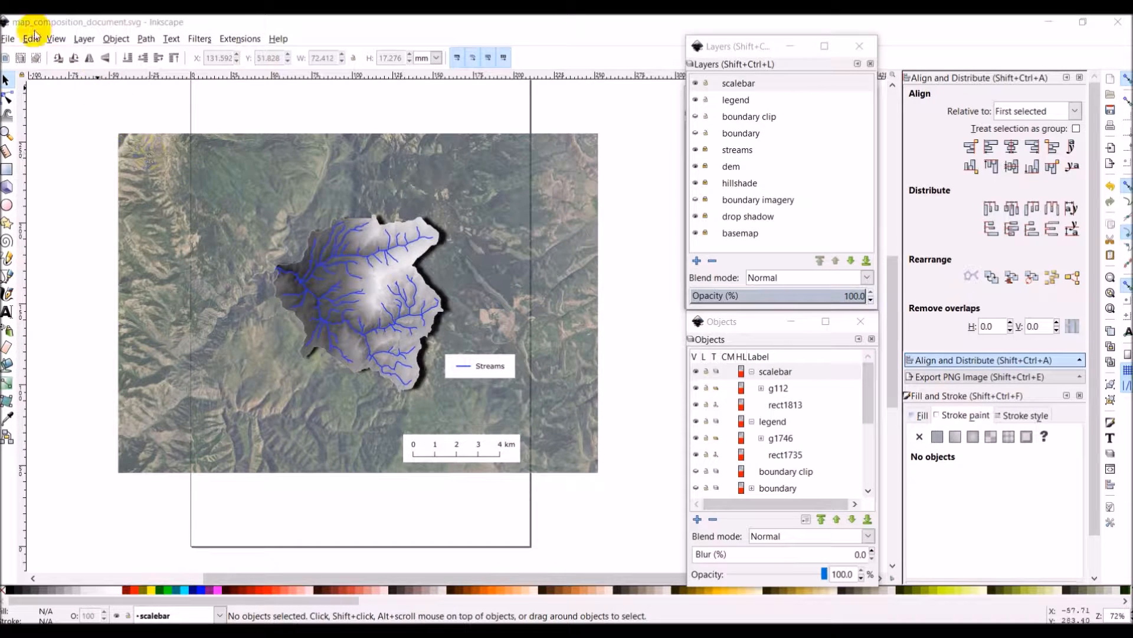
left_click(8, 40)
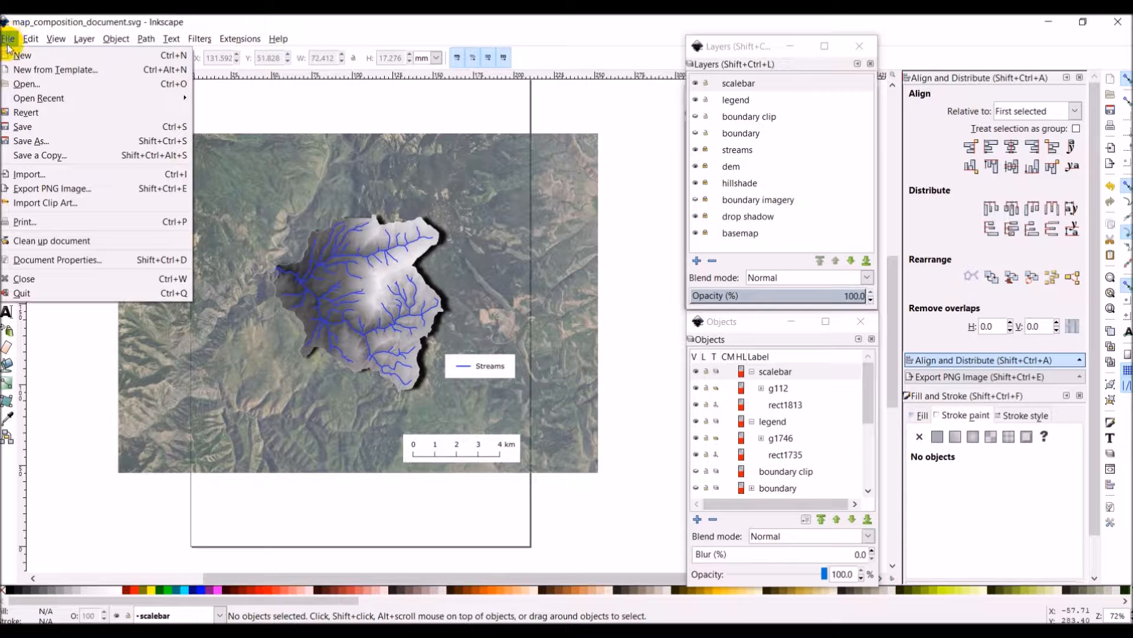
left_click(93, 263)
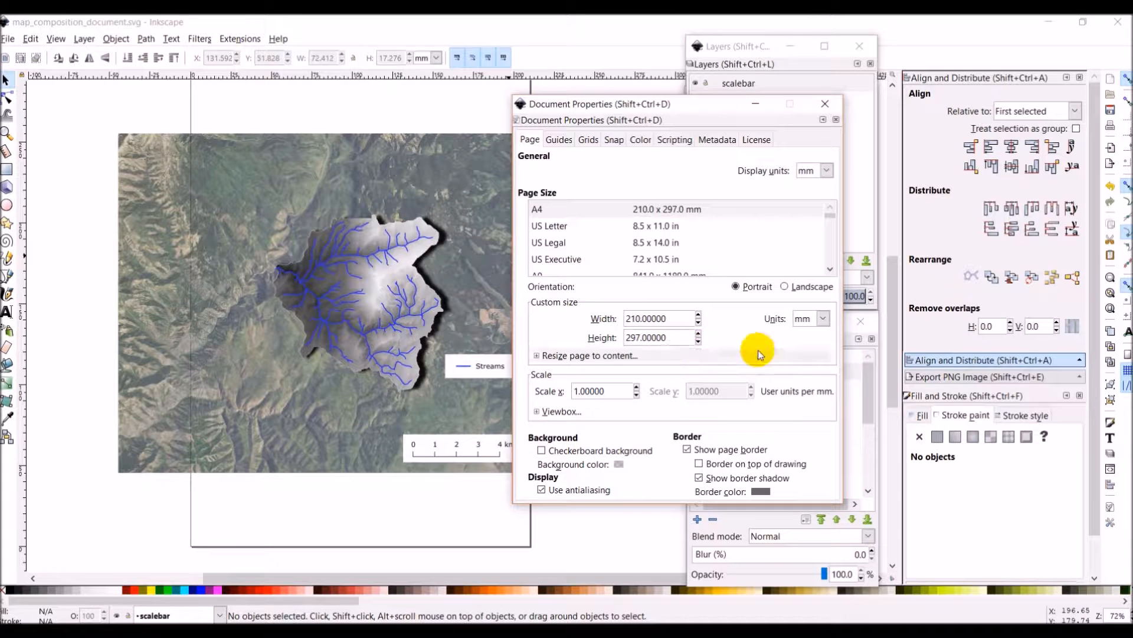
left_click(823, 319)
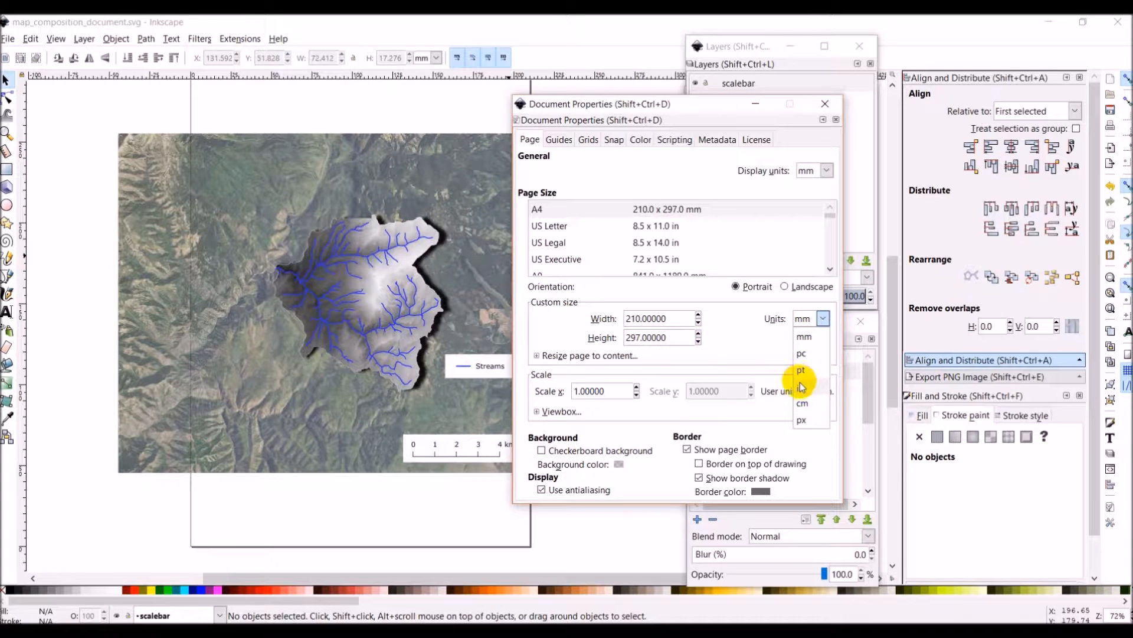
left_click(652, 321)
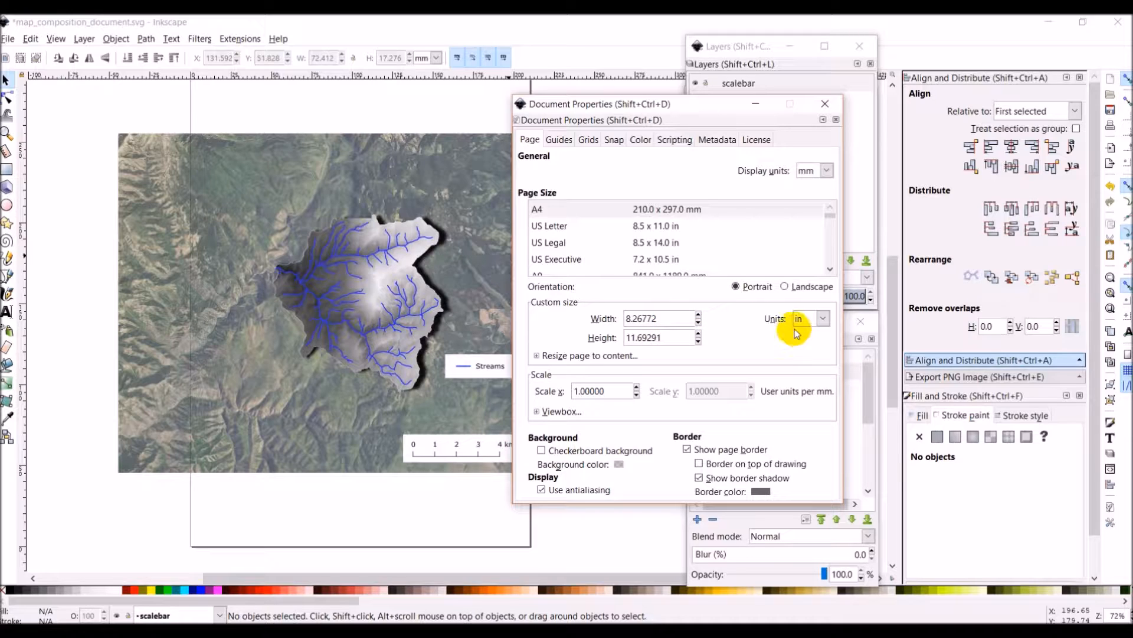
left_click_drag(669, 317, 585, 322)
type("7.5")
key("Tab")
type("7")
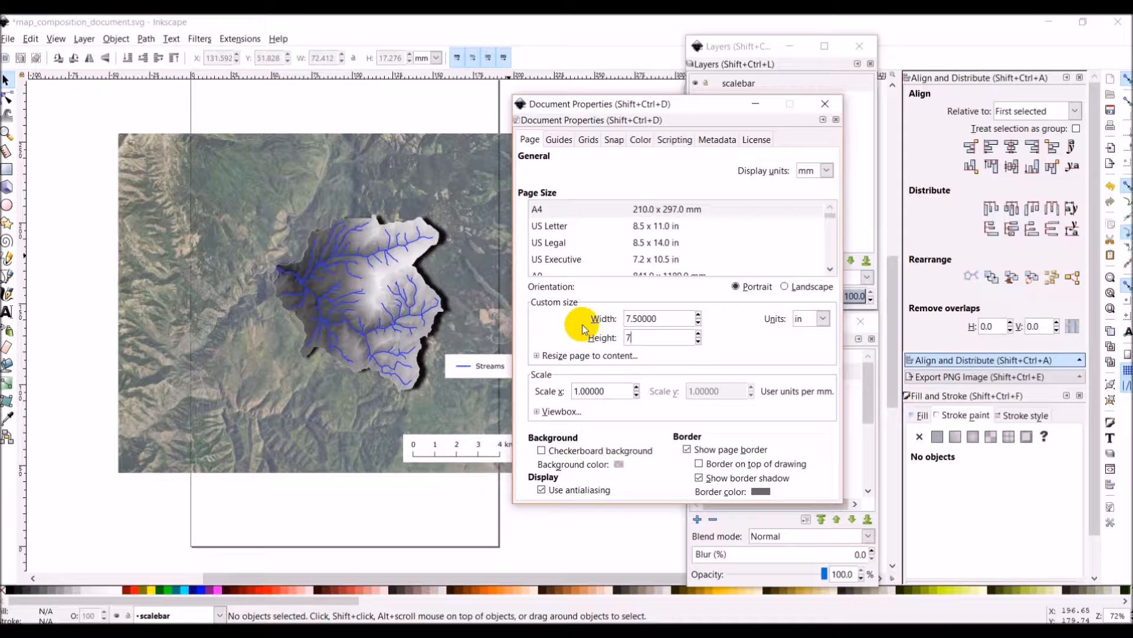
type(".5")
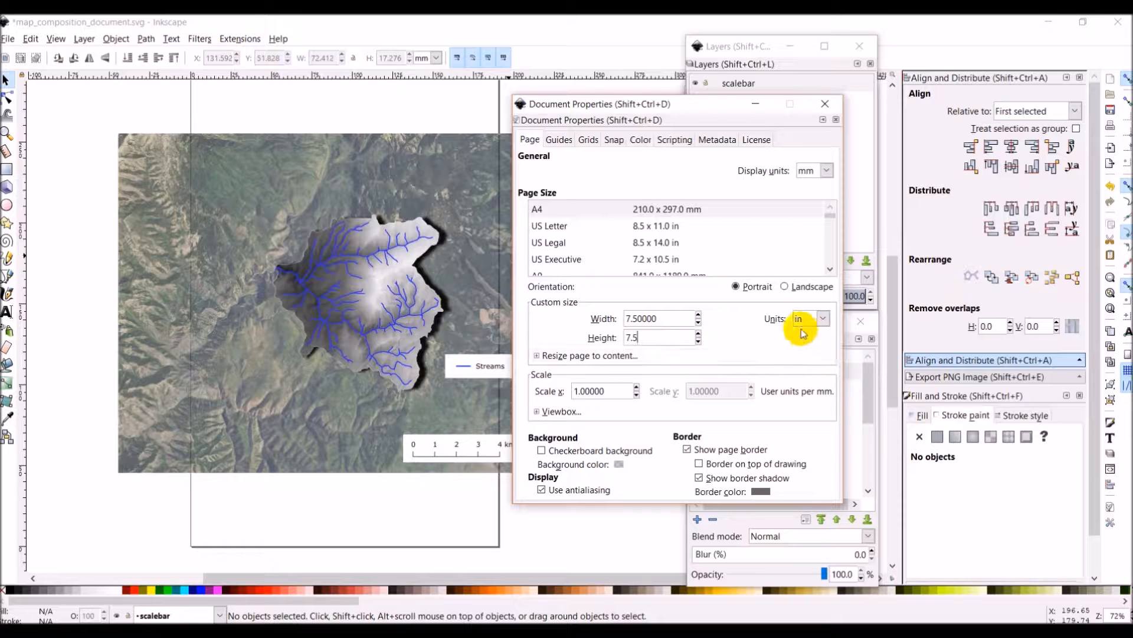
left_click(827, 106)
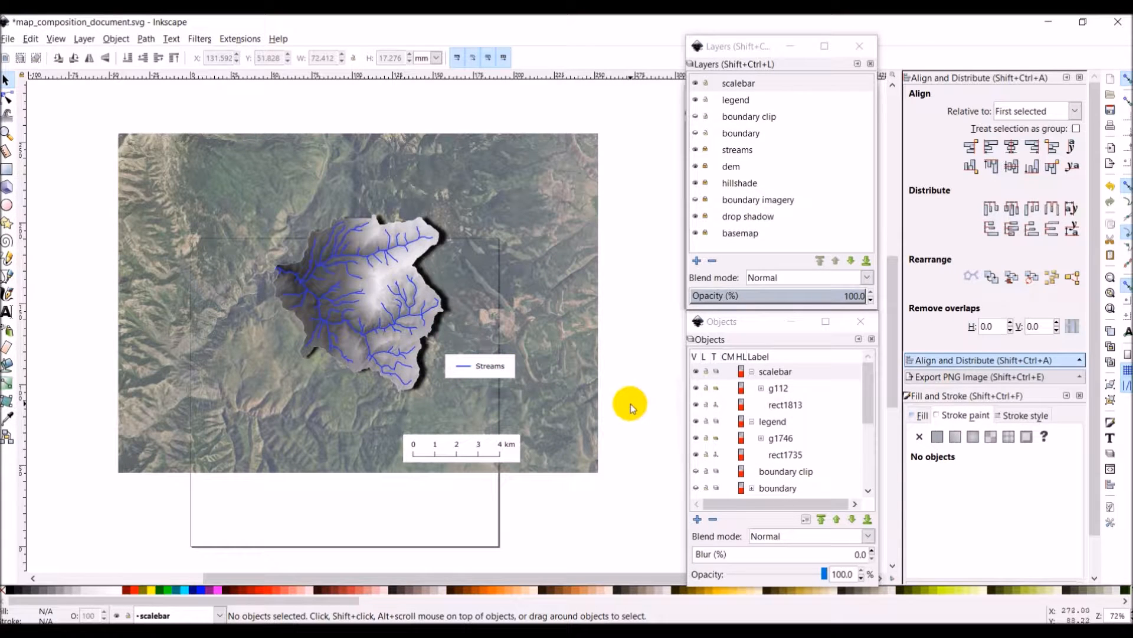
- Unlock the streams, dem, hillshade, boundary imagery, drop shadow and basemap layers
scroll(634, 396, "down", 1)
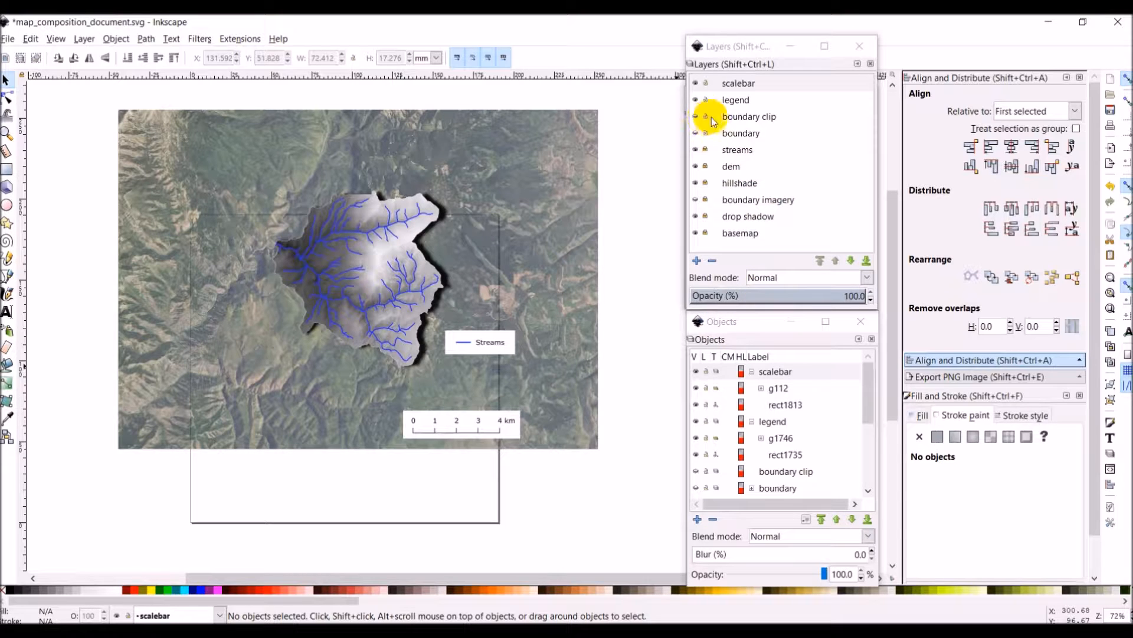
left_click(705, 150)
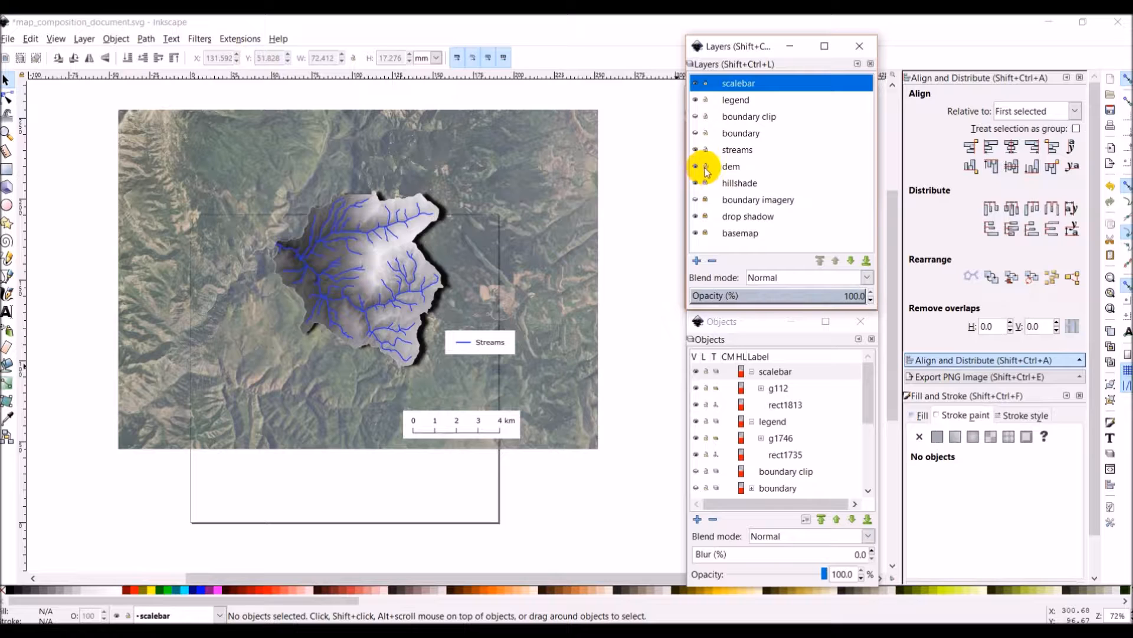
left_click(706, 166)
left_click(706, 184)
left_click(705, 200)
left_click(705, 216)
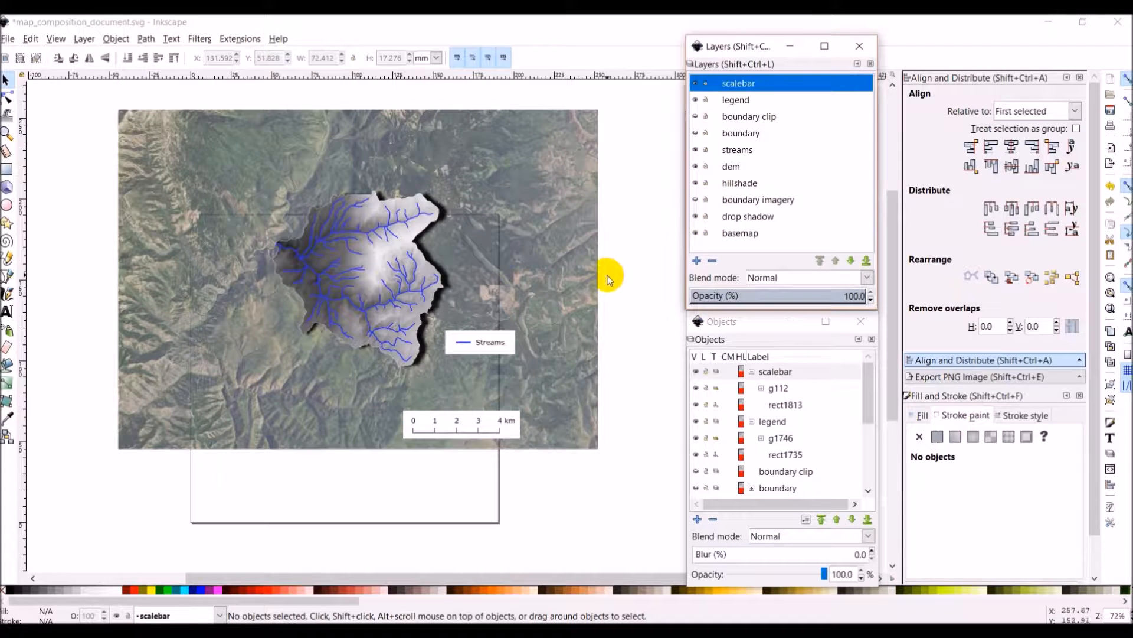
- Move all map objects together down and slightly left over the square page, to about X -52.1, Y -12.1 mm
scroll(606, 275, "up", 1)
left_click_drag(53, 92, 653, 518)
scroll(653, 519, "down", 1)
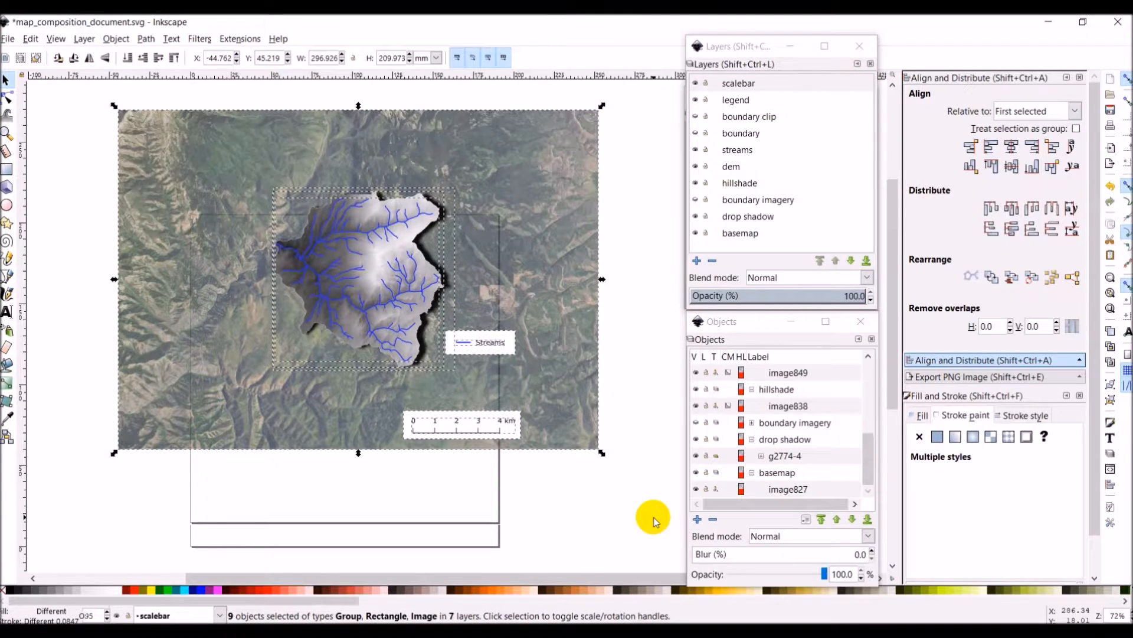
left_click_drag(362, 260, 354, 345)
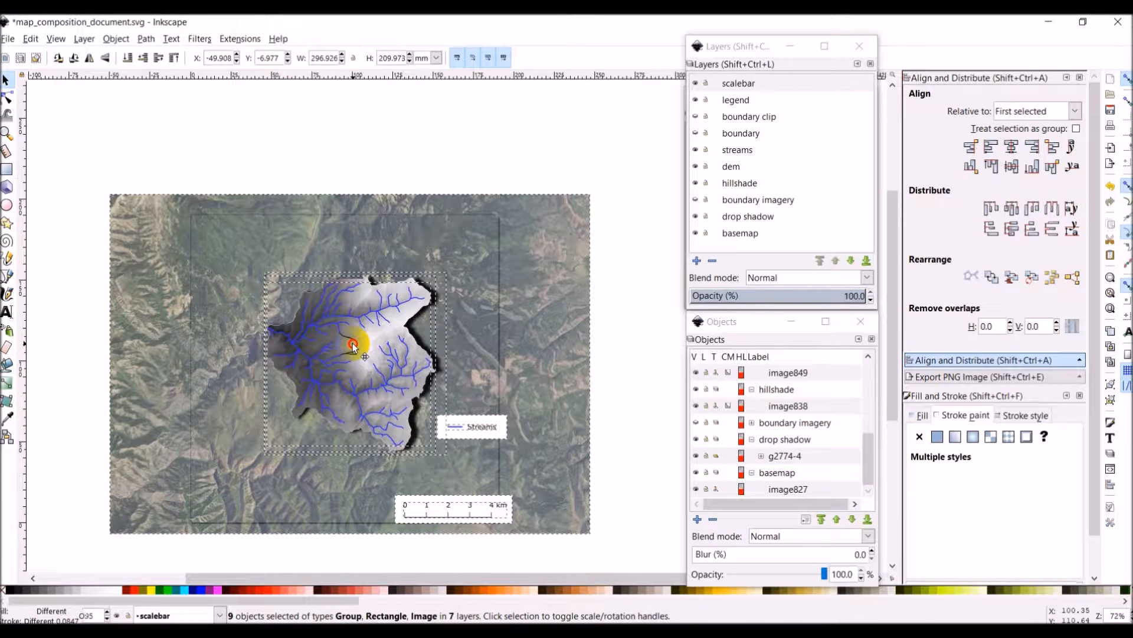
left_click_drag(353, 346, 349, 357)
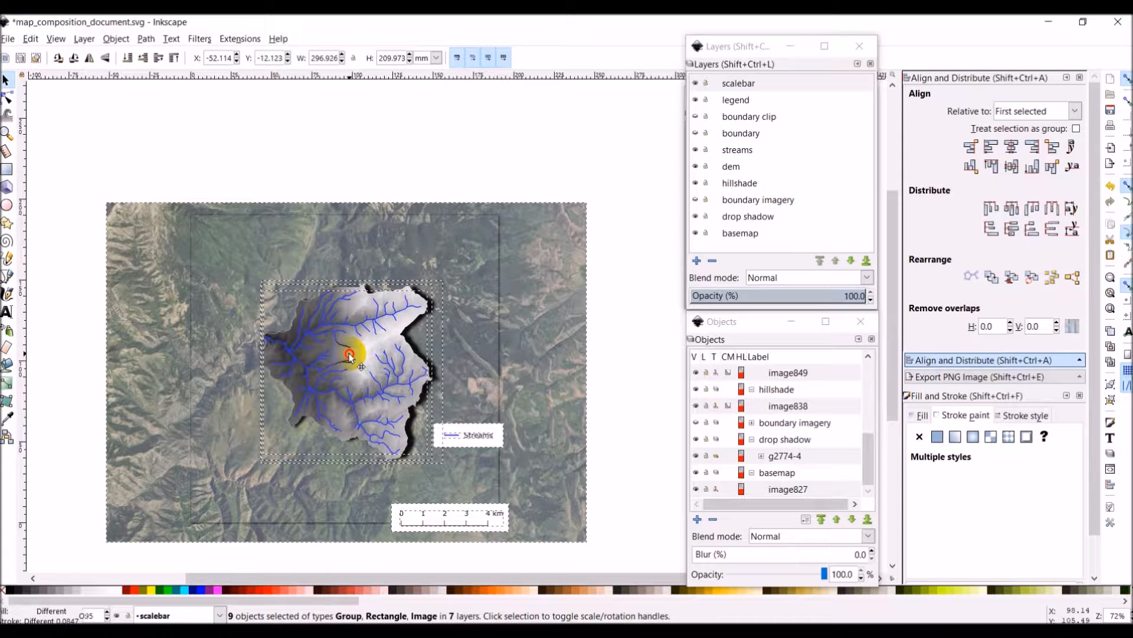
left_click(615, 403)
scroll(614, 403, "down", 3)
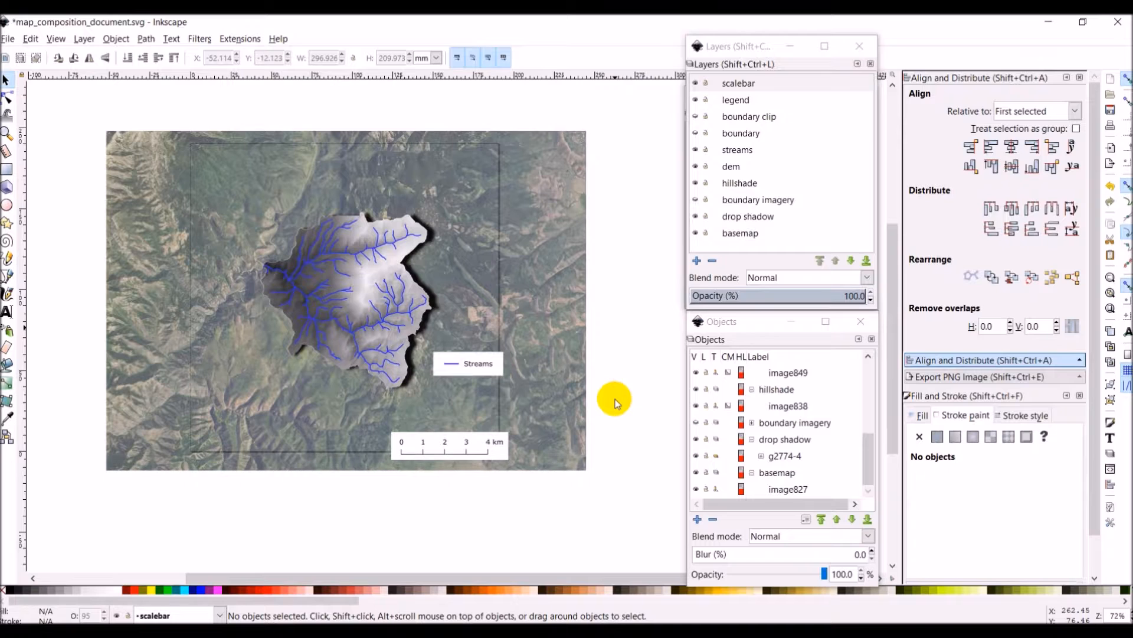
- Nudge all map objects further left and slightly down, to about X -57.4, Y -12.7 mm
scroll(615, 403, "up", 1)
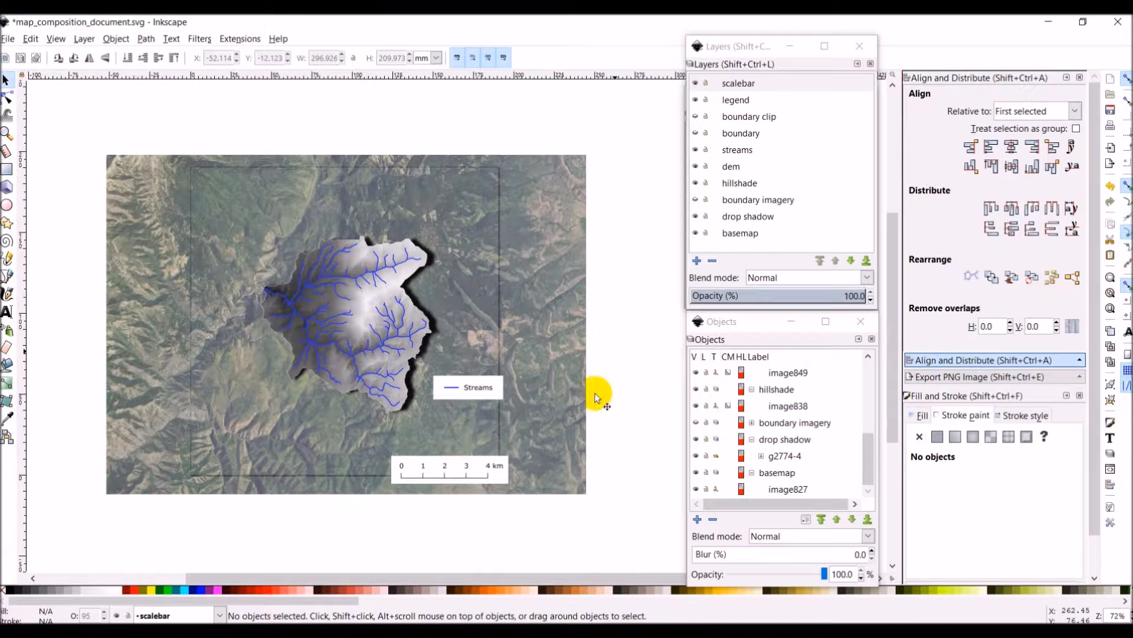
left_click_drag(83, 117, 612, 515)
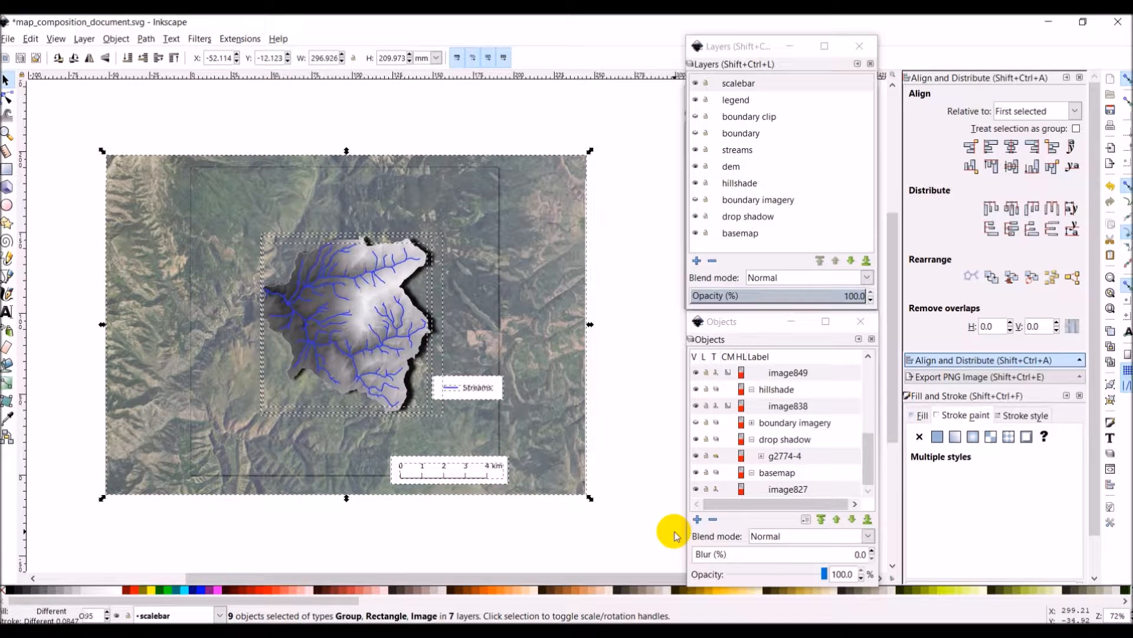
key("shift+Left")
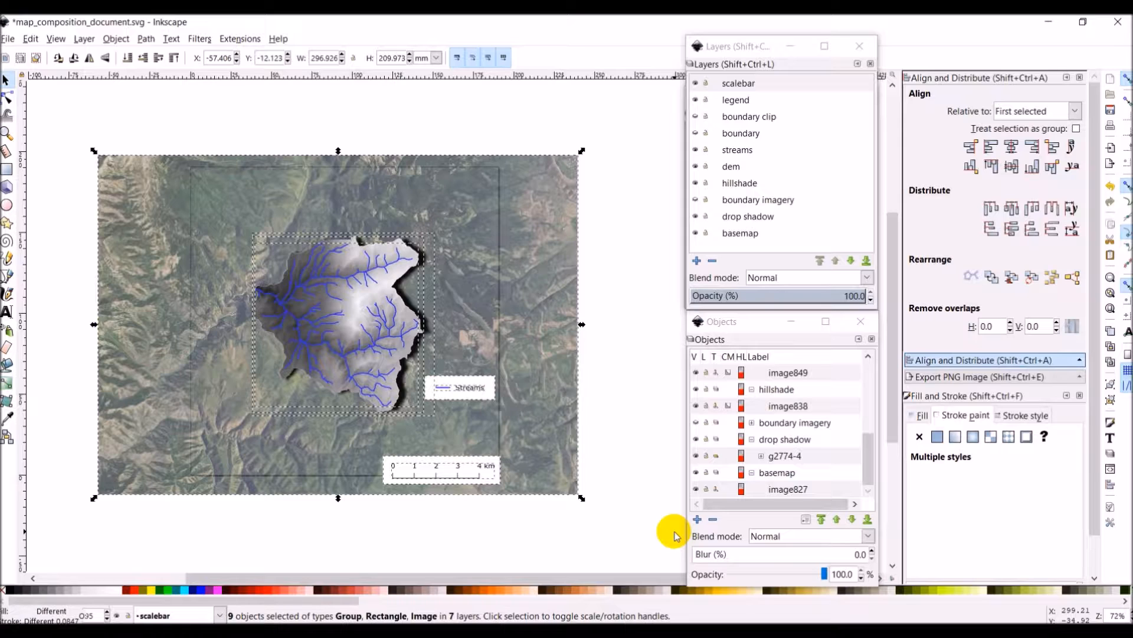
key("Down")
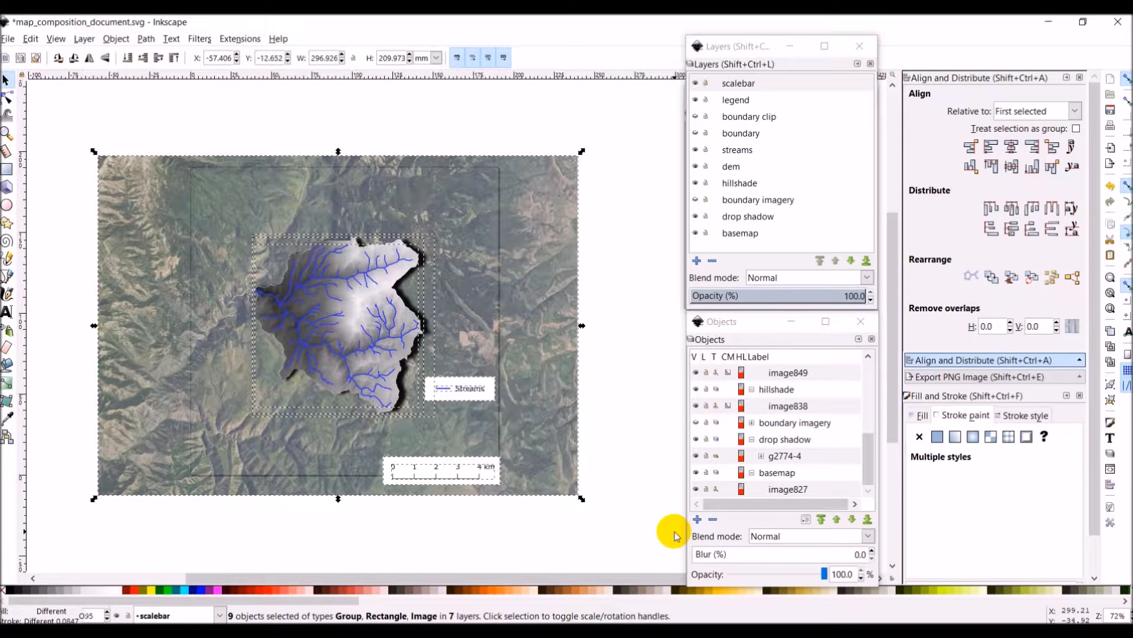
left_click(620, 265)
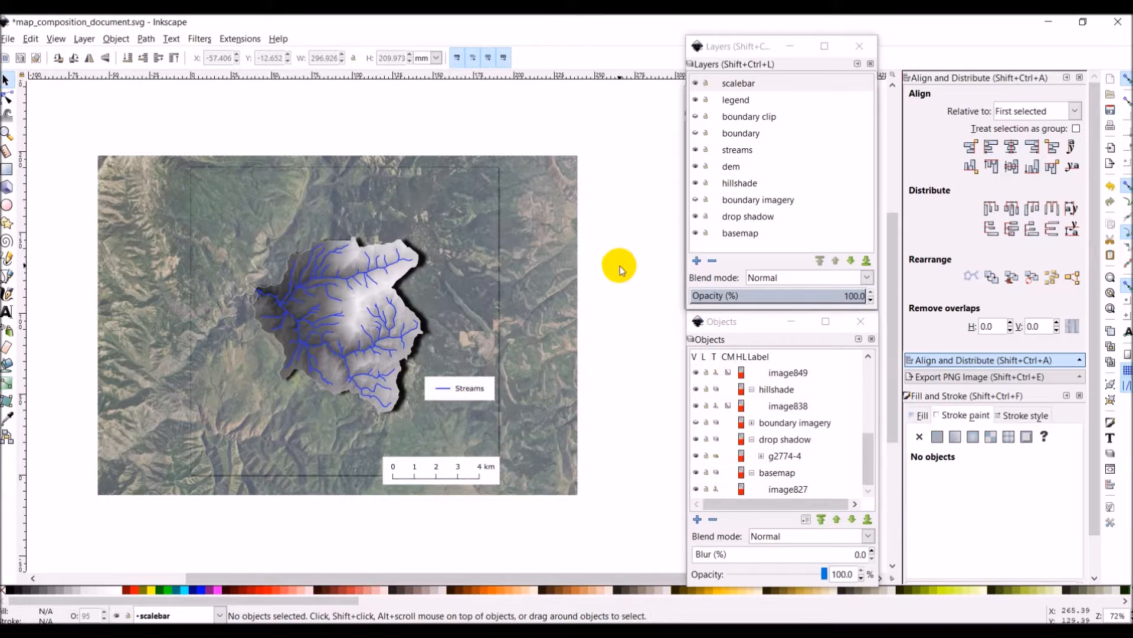
- Lock the basemap, drop shadow, boundary imagery, hillshade, dem and streams layers again
left_click(707, 234)
left_click(706, 216)
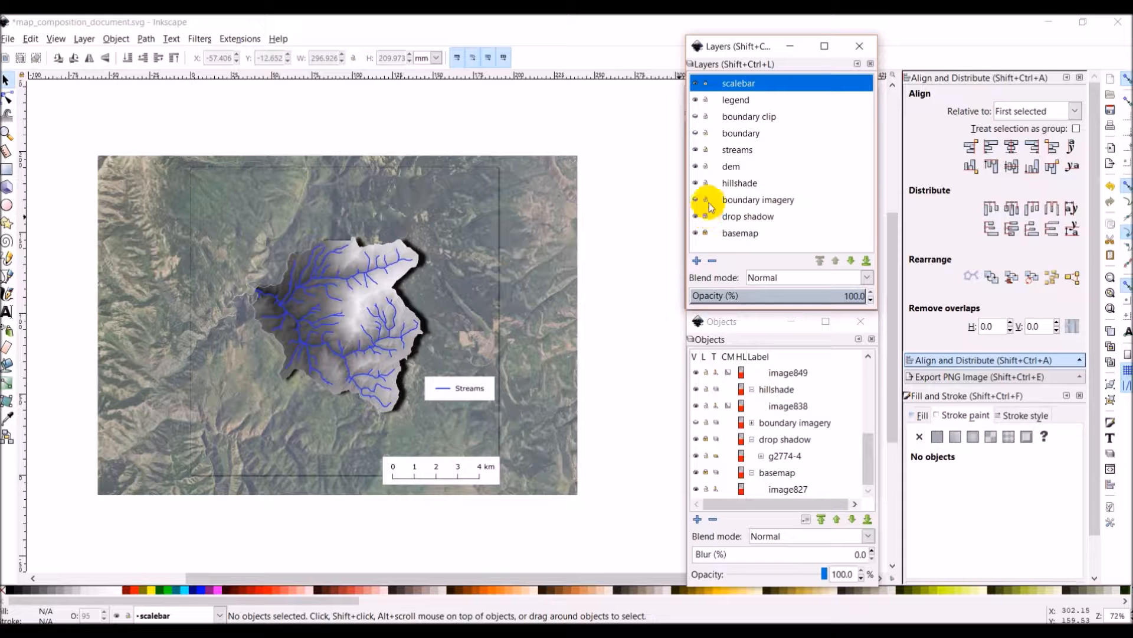
left_click(705, 166)
left_click(706, 150)
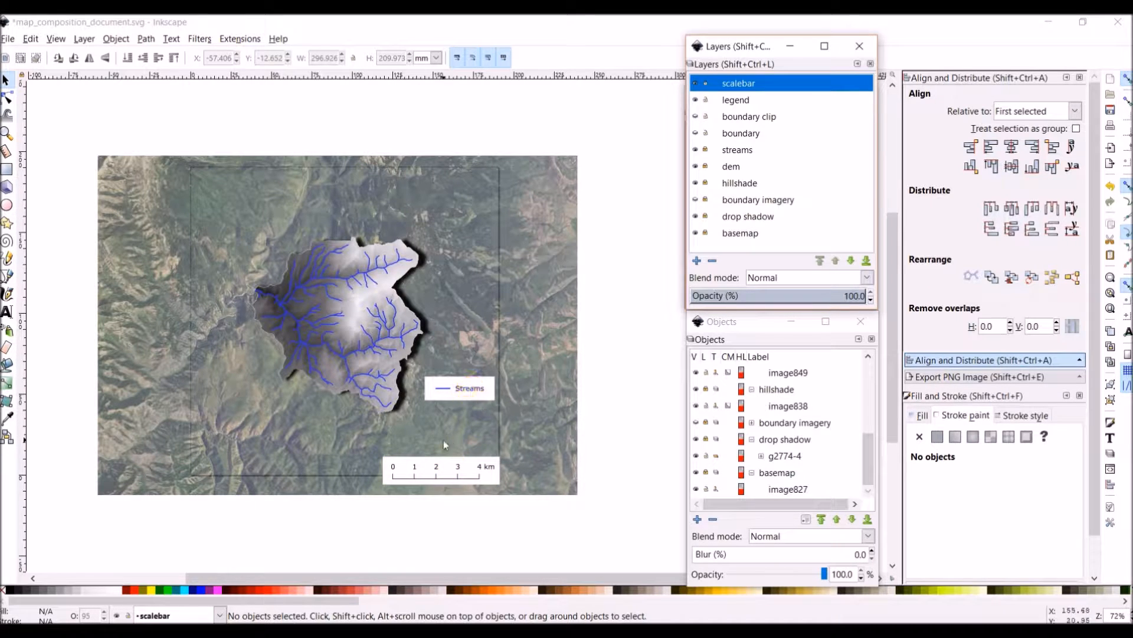
- Nudge the scale bar and its background up and left inside the page's lower-right corner, to about X 116.8, Y 1.4 mm
left_click_drag(351, 447, 514, 493)
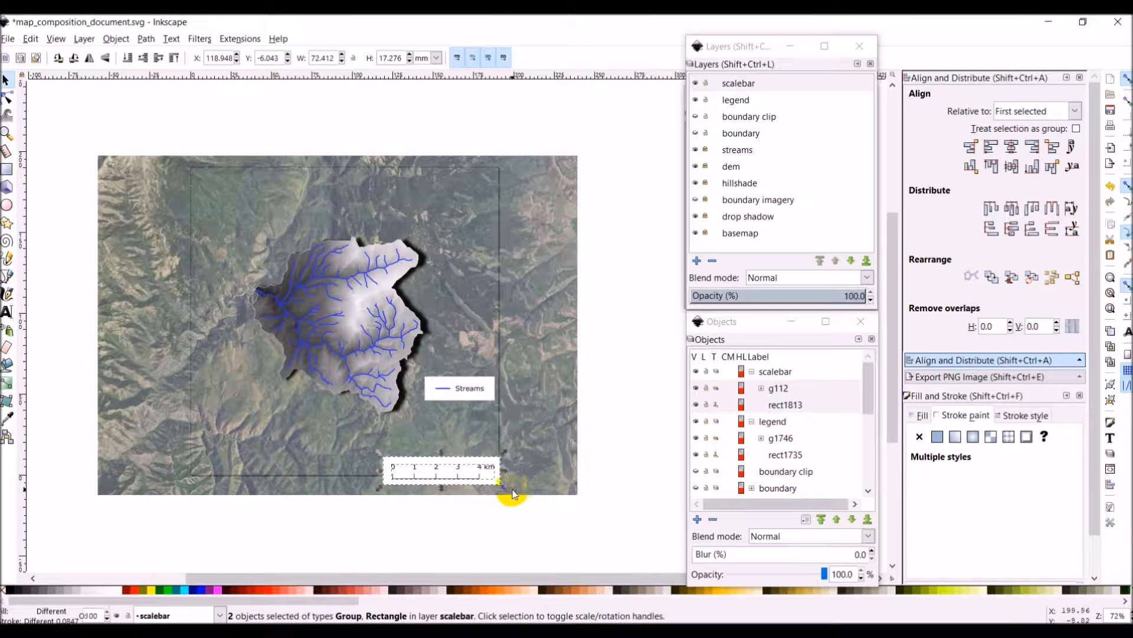
key("Up")
key("Up")
key("Up")
key("Up")
key("Up")
key("Up")
key("Up")
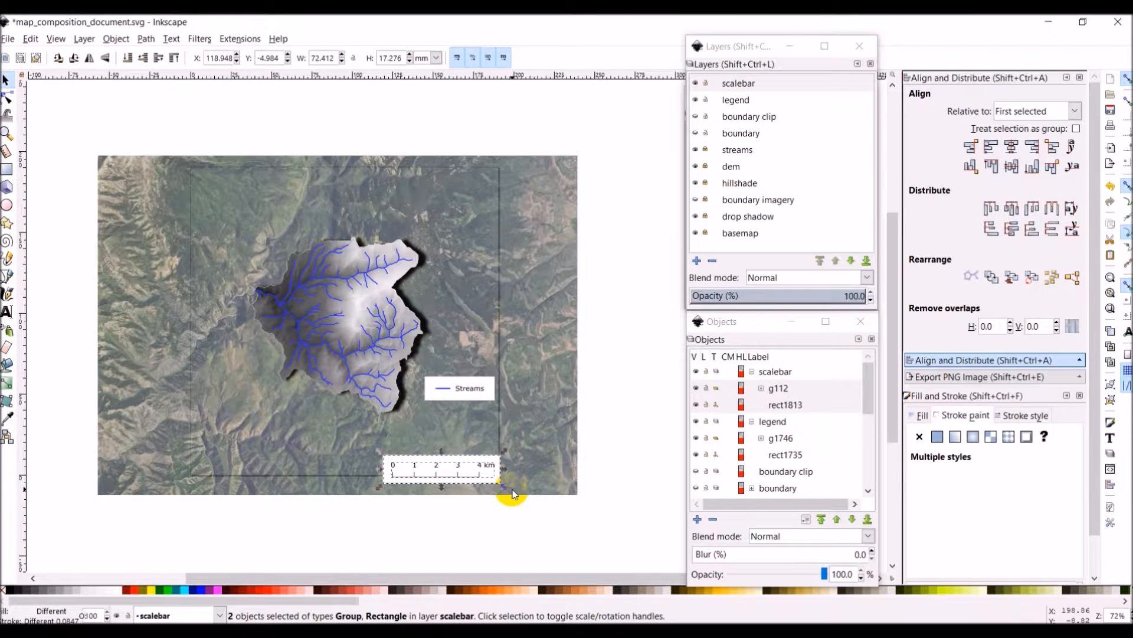
key("Up")
key("Up")
key("Up")
key("Up")
key("Up")
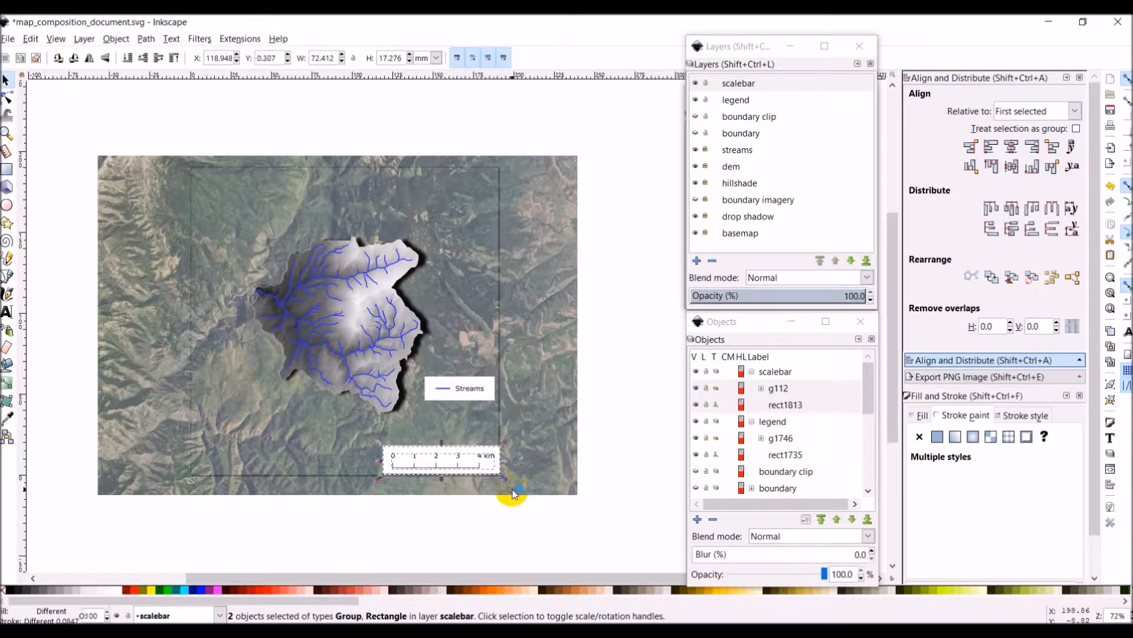
key("Up")
key("Up")
key("Left")
key("Left")
key("Left")
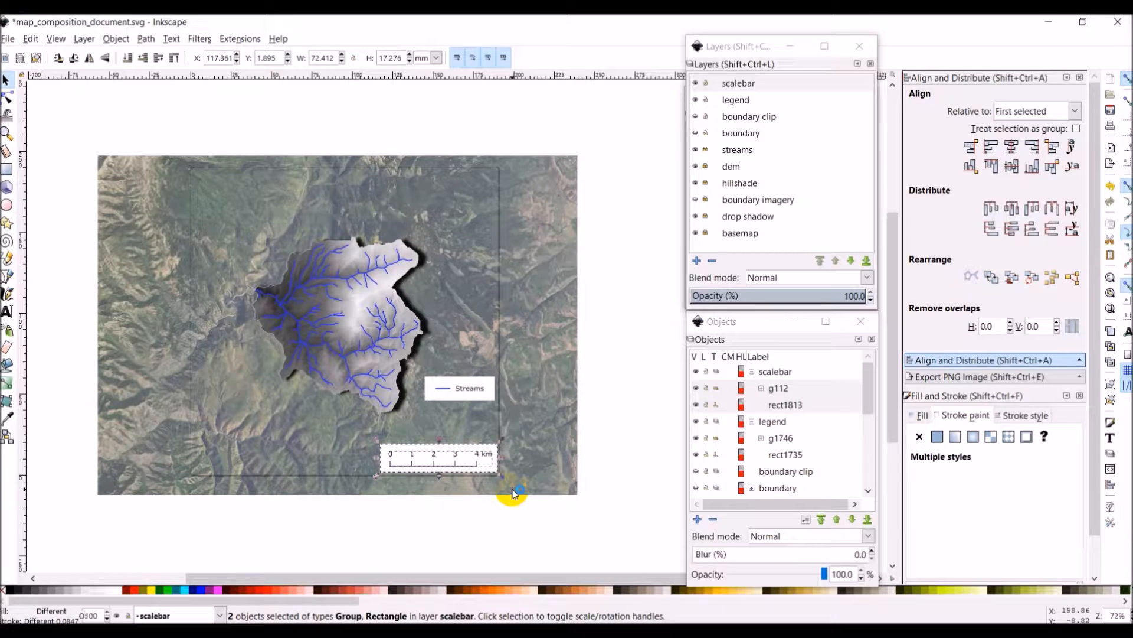
key("Down")
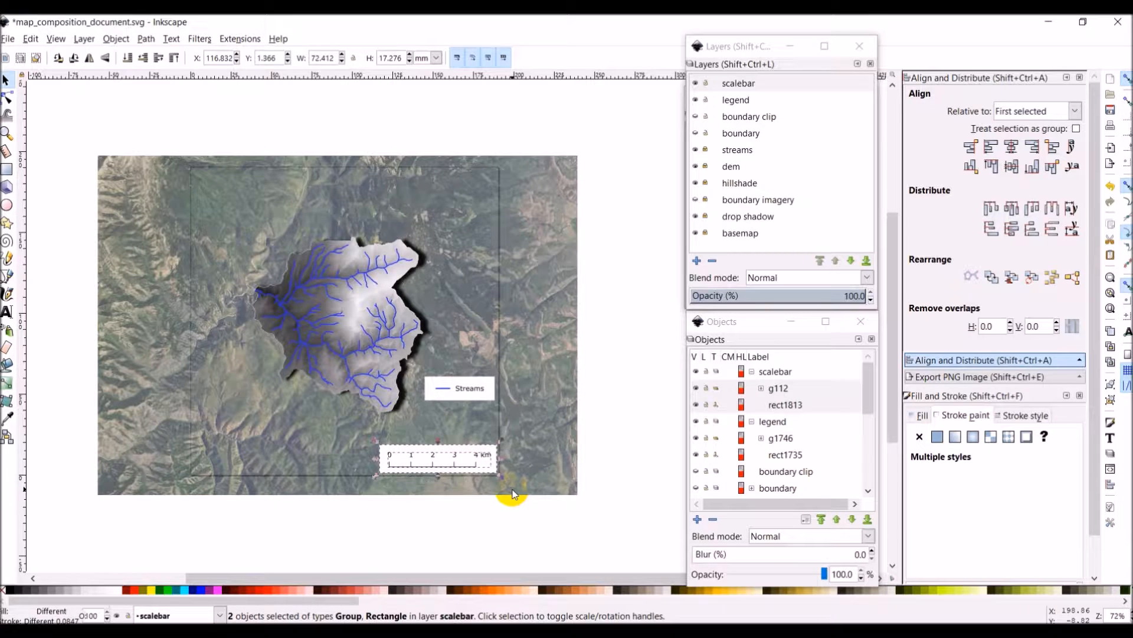
left_click(611, 445)
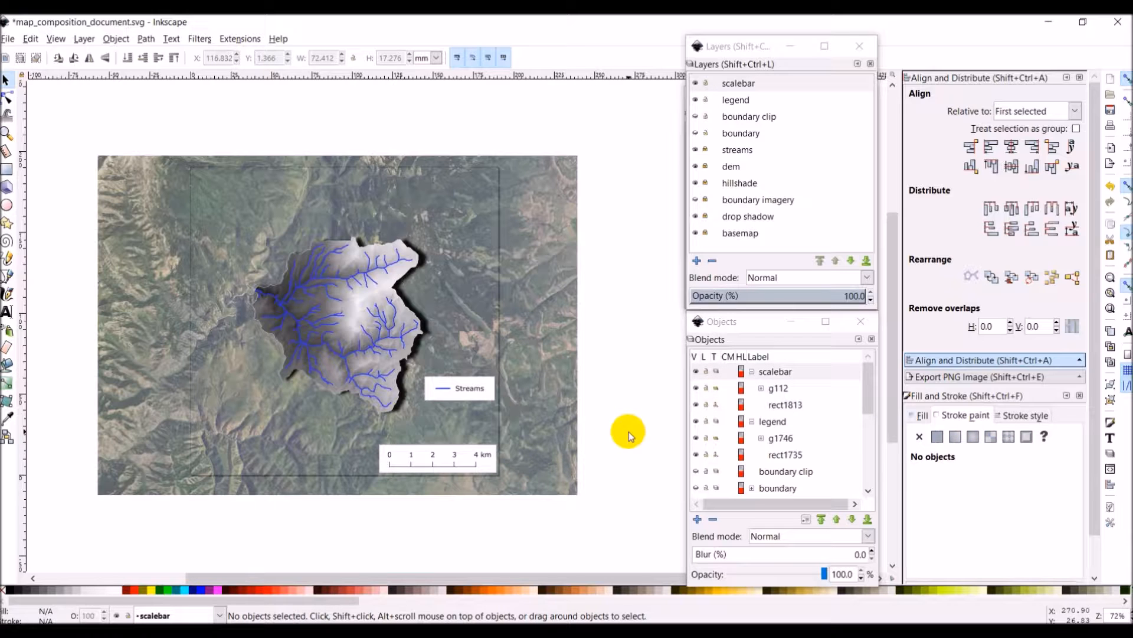
- Stretch the scale bar's background rectangle upward to about 27.2 mm high and delete the legend's background rectangle
left_click(783, 407)
left_click_drag(439, 447, 442, 426)
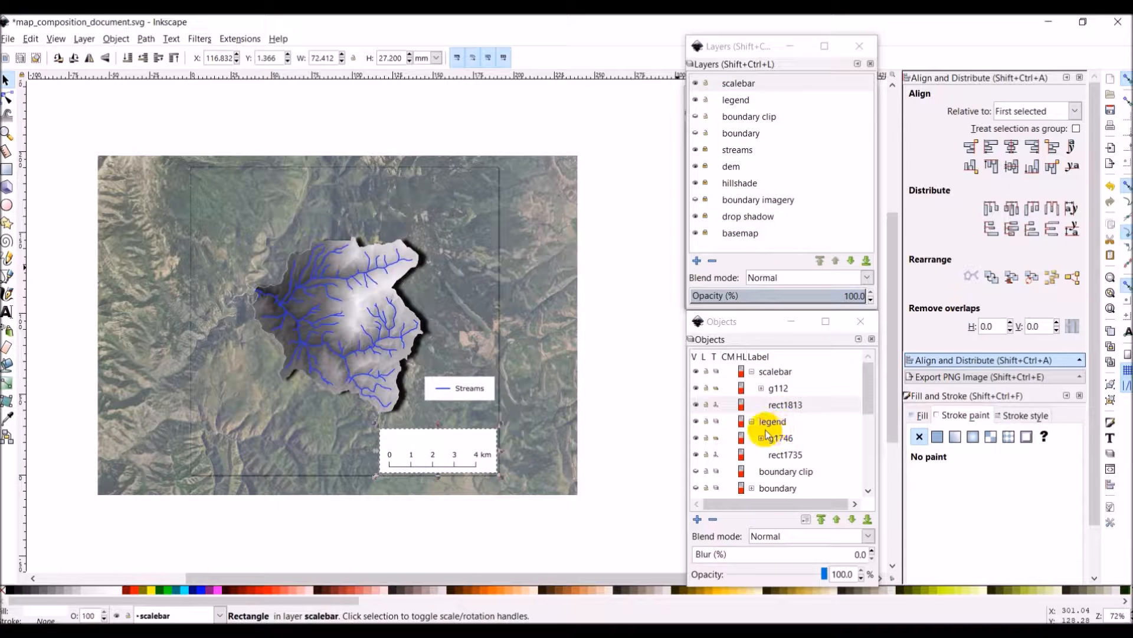
left_click(780, 458)
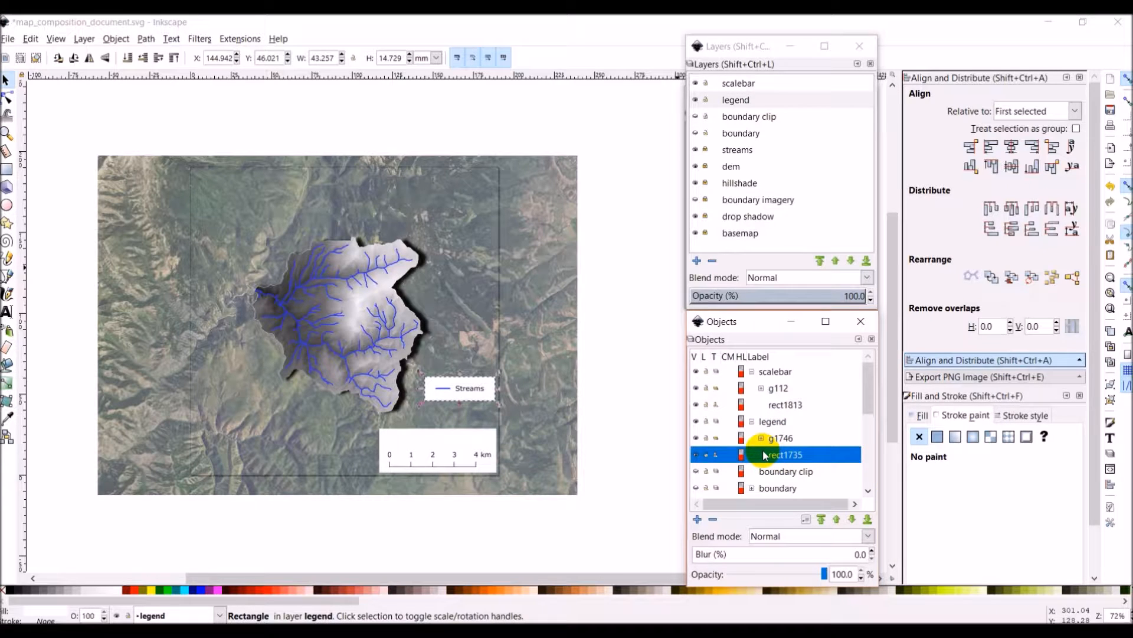
key("Delete")
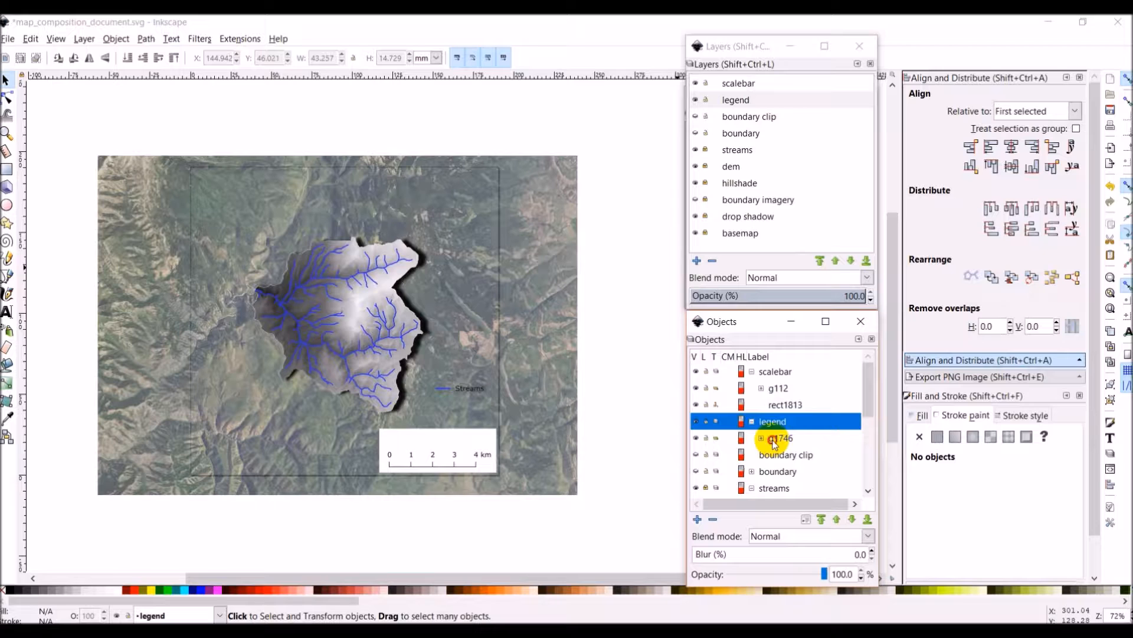
- Move the Streams legend group onto the white background above the scale bar and raise the legend layer to the top
left_click(775, 441)
left_click_drag(469, 394, 422, 446)
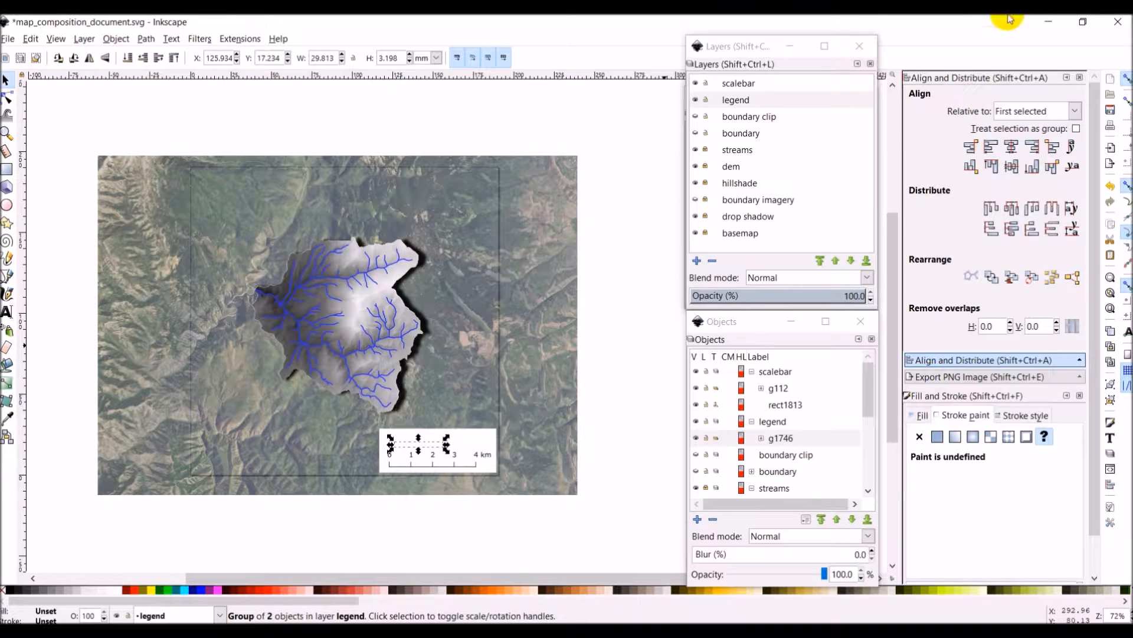
left_click(731, 100)
left_click(818, 261)
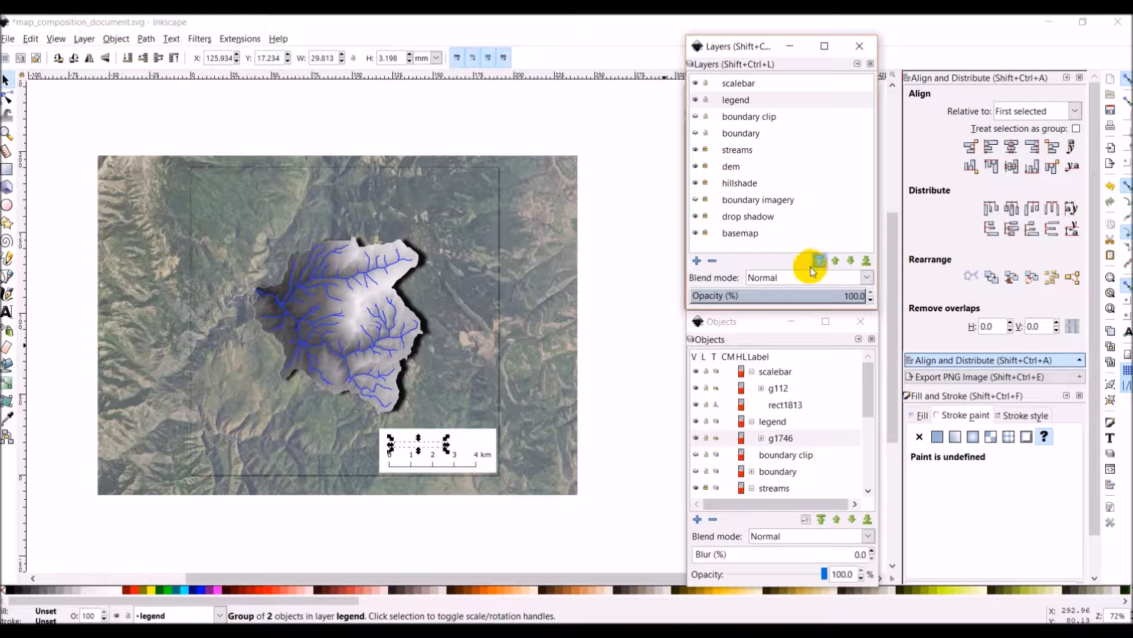
left_click(608, 443)
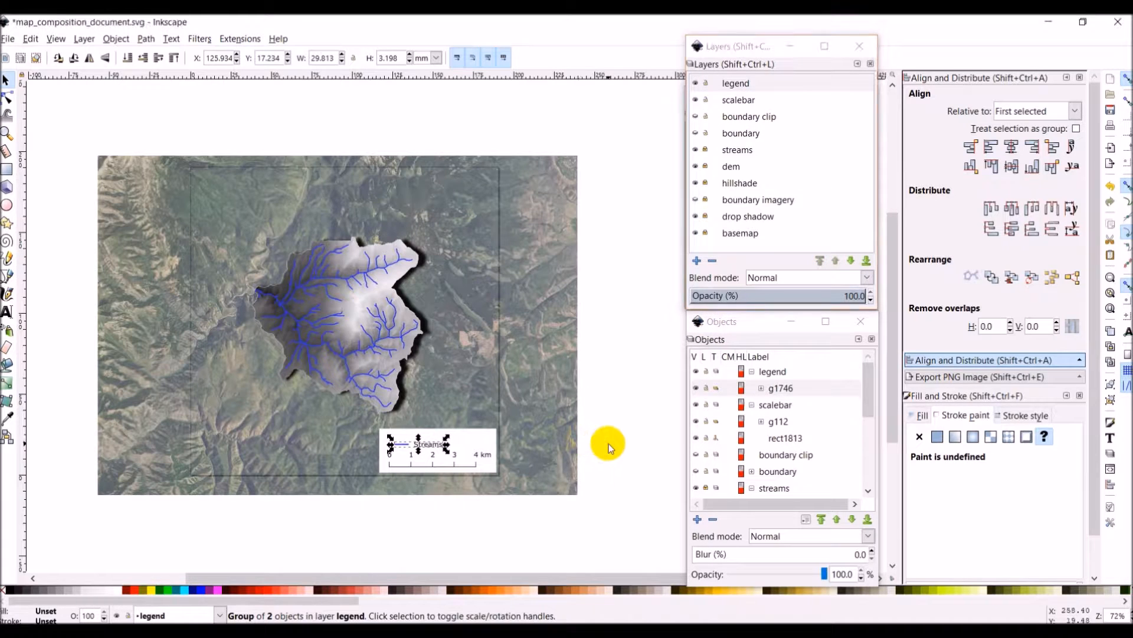
- Nudge the Streams legend group up and slightly left above the scale bar, to about X 124.9, Y 22.0 mm
left_click(434, 444)
key("Up")
key("Up")
key("Up")
key("Up")
key("Up")
key("Up")
key("Up")
key("Up")
key("Up")
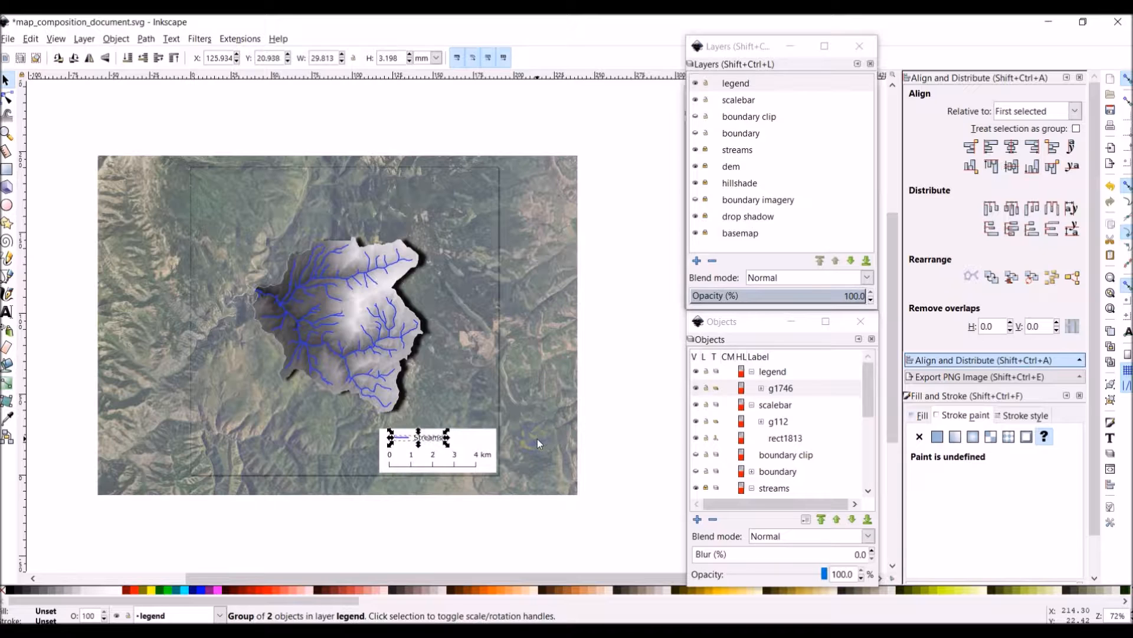
key("Left")
key("Left")
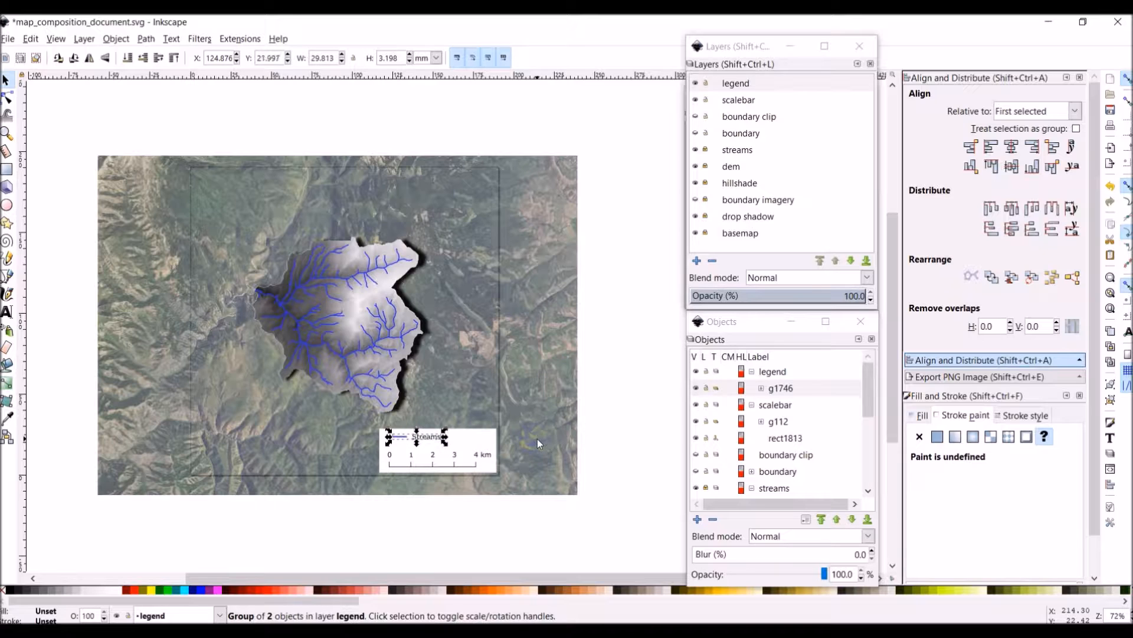
left_click(608, 454)
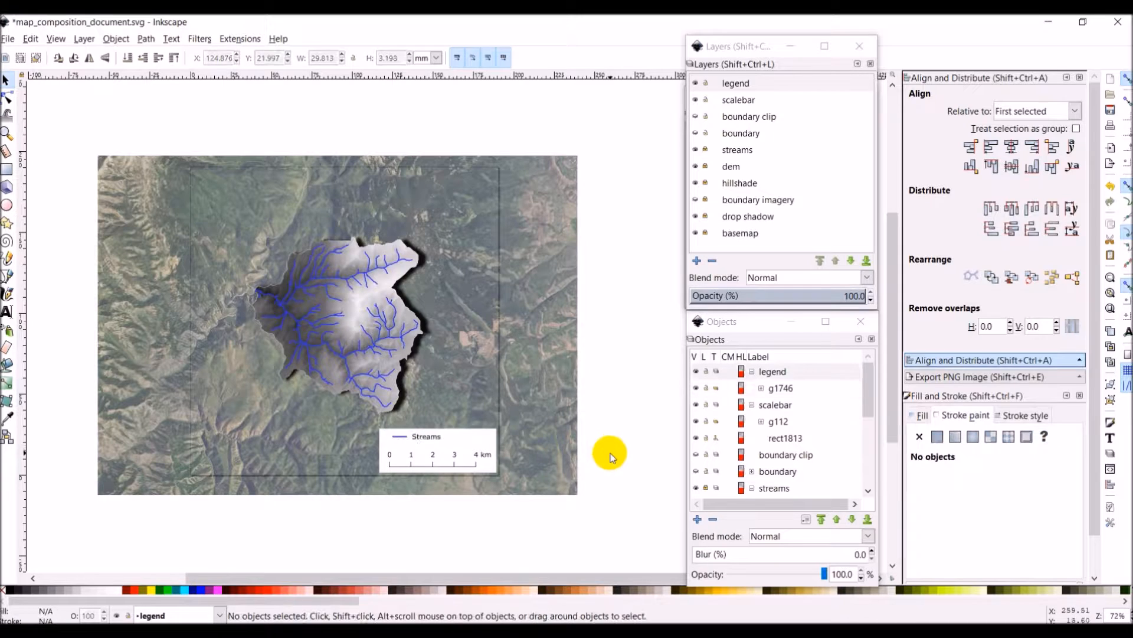
- Set the Streams label inside the legend group to Arial at font size 14
left_click(430, 442)
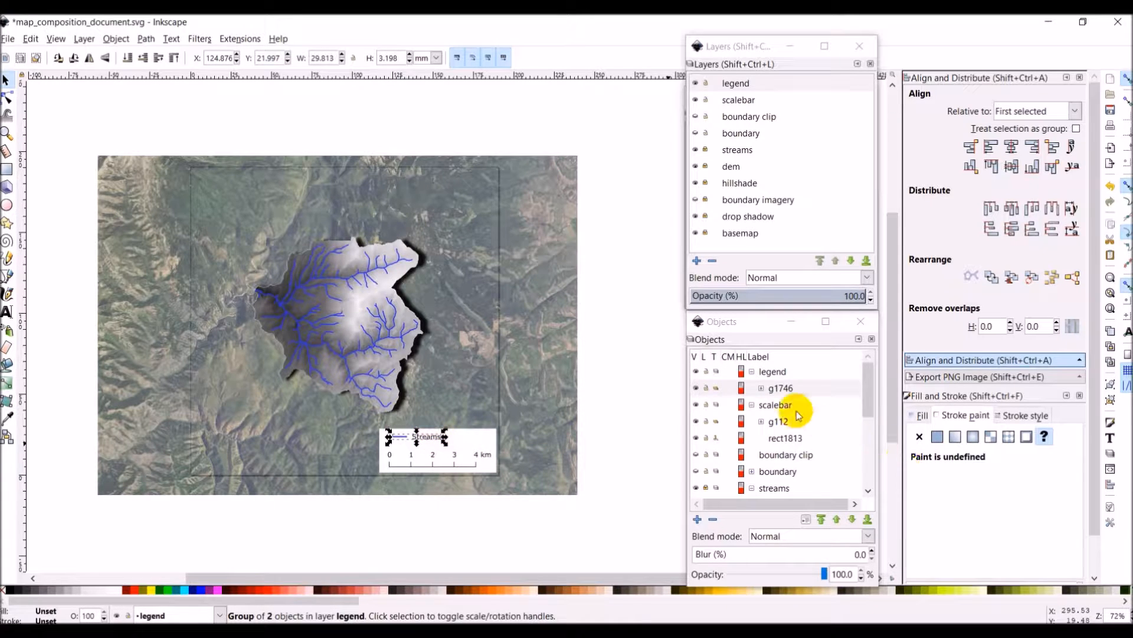
left_click(762, 388)
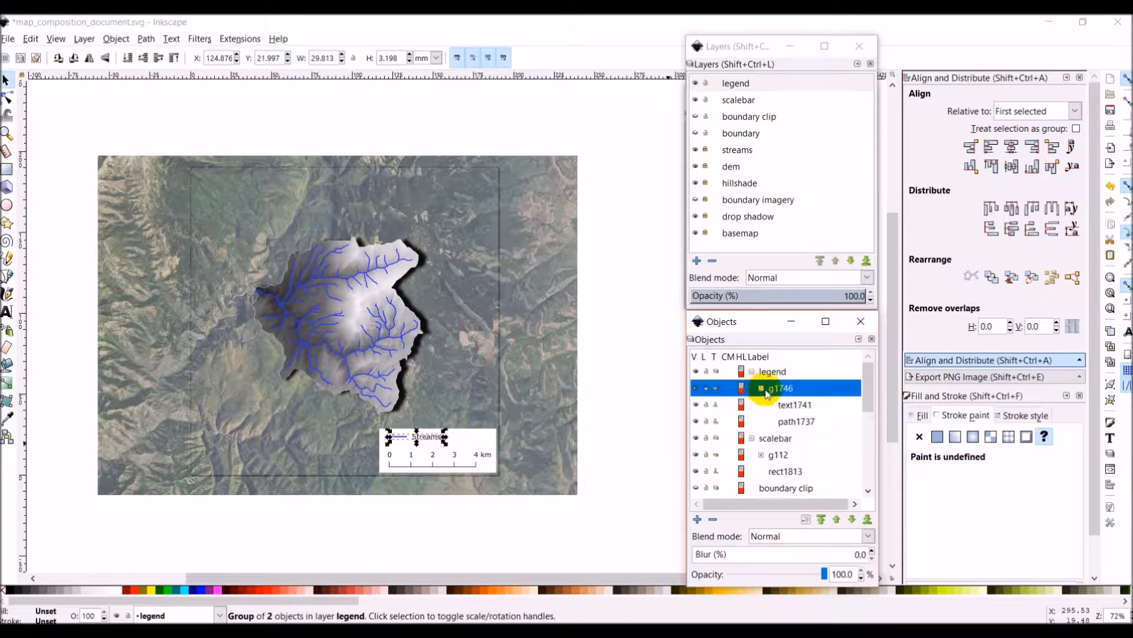
left_click(792, 406)
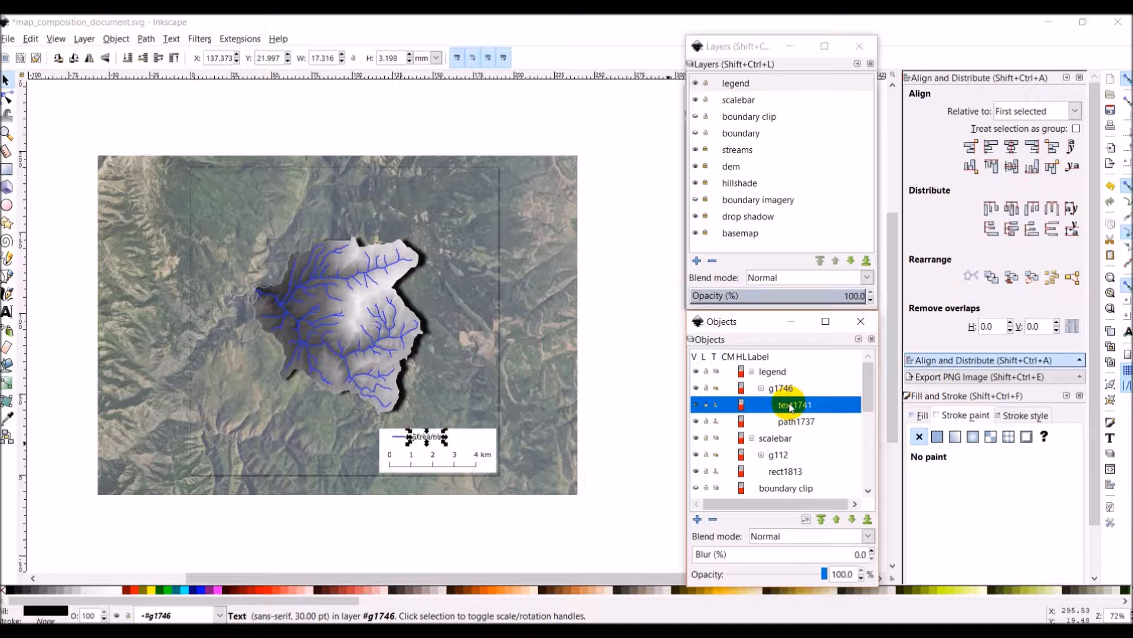
left_click(437, 439)
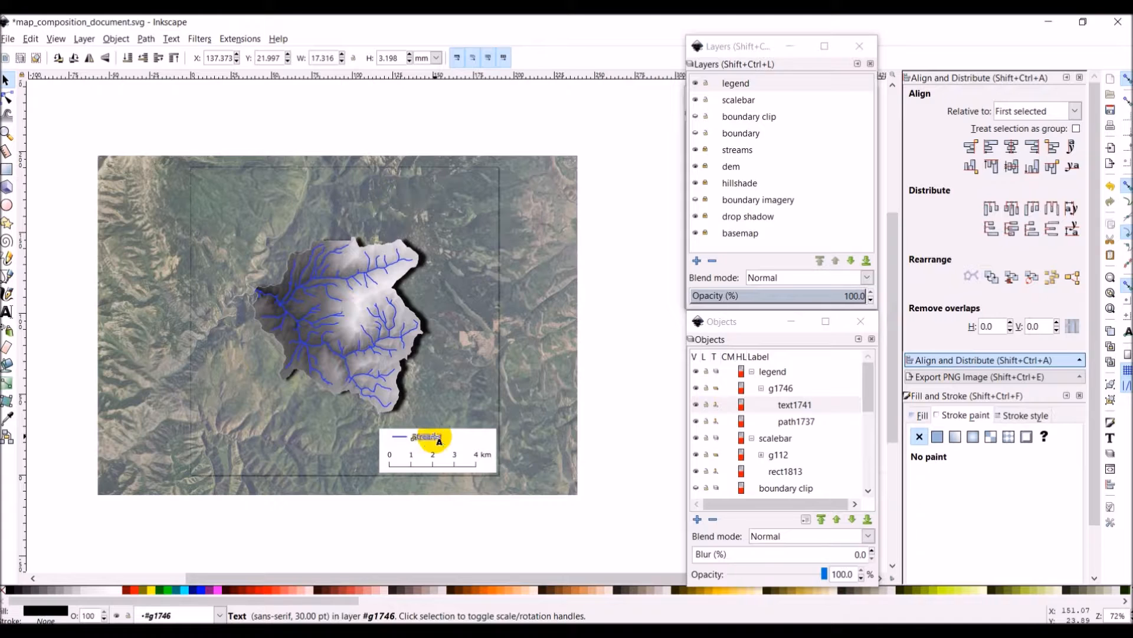
double_click(438, 438)
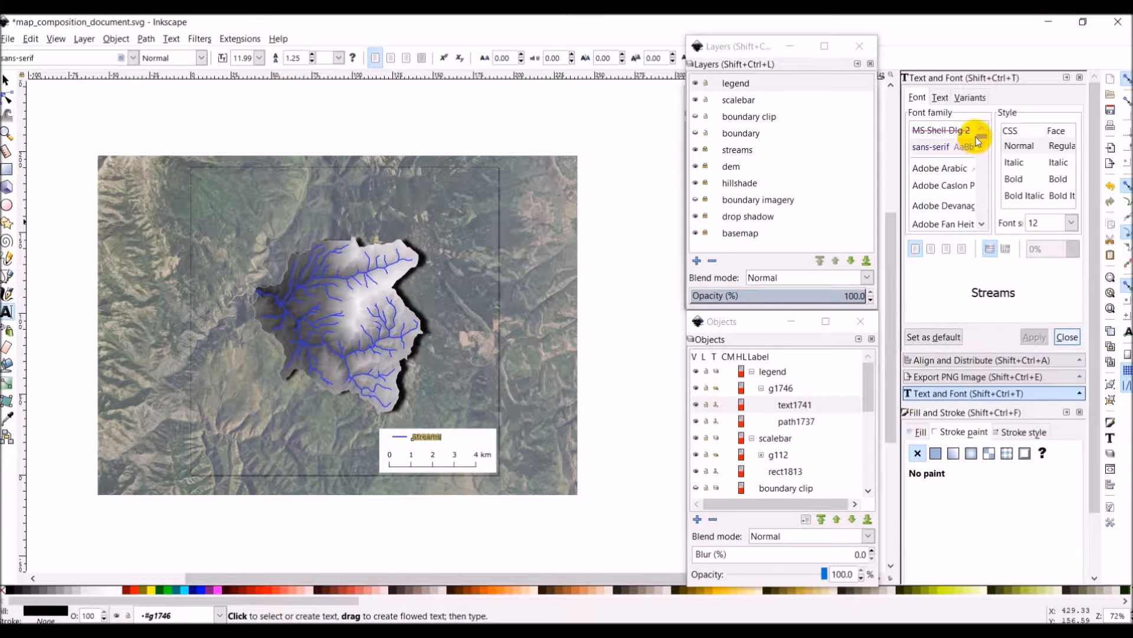
double_click(1028, 224)
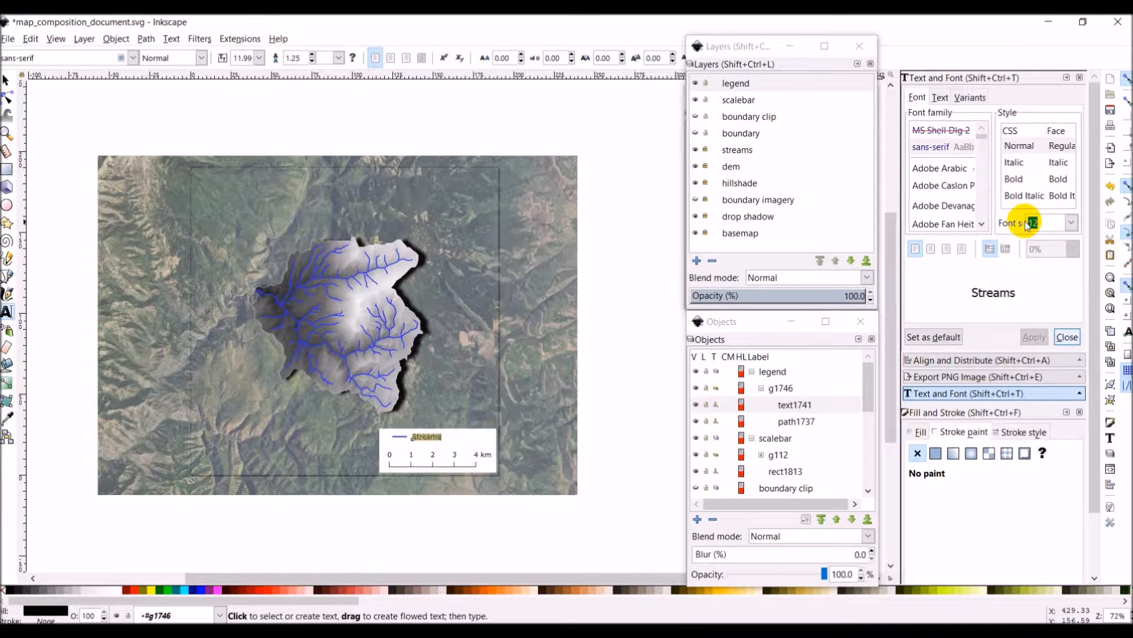
type("14")
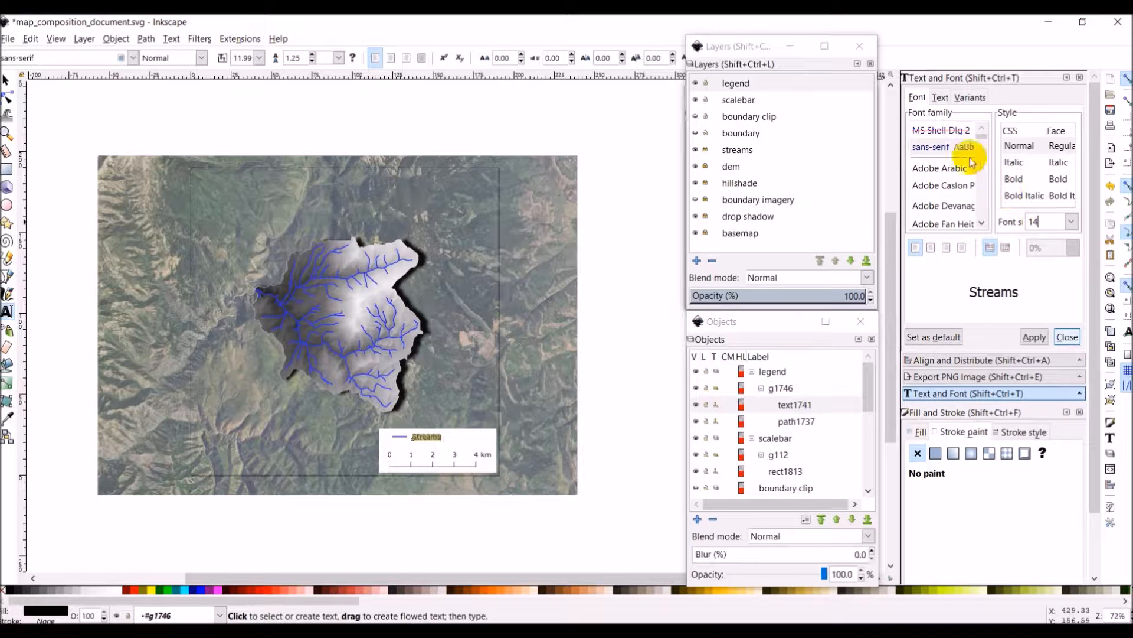
scroll(948, 196, "down", 8)
scroll(945, 195, "down", 4)
left_click(922, 151)
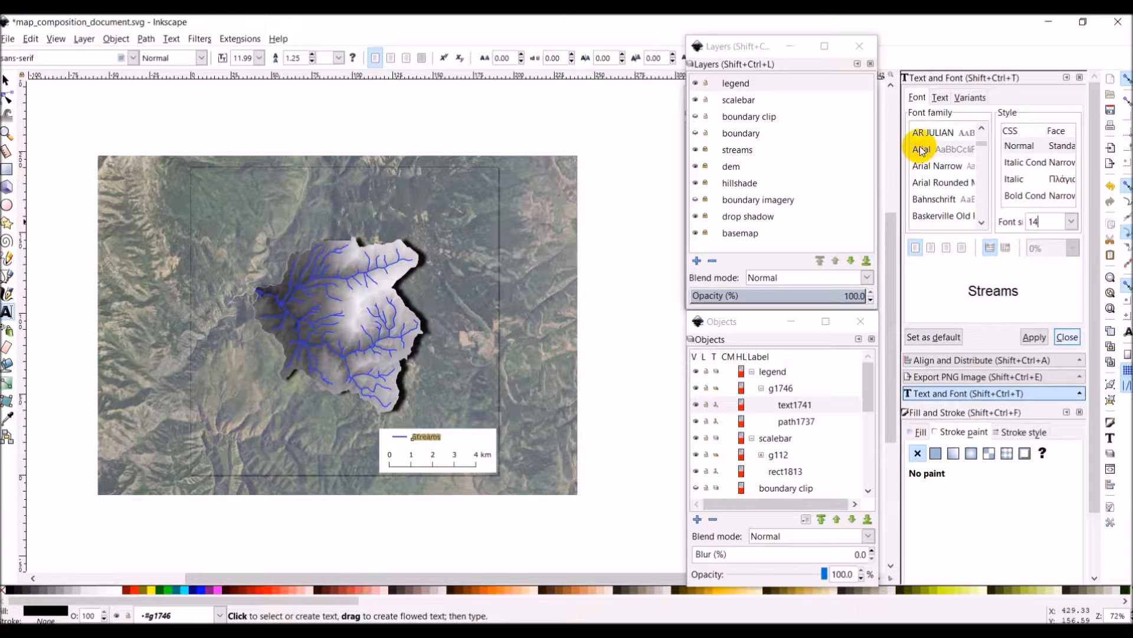
left_click(1035, 339)
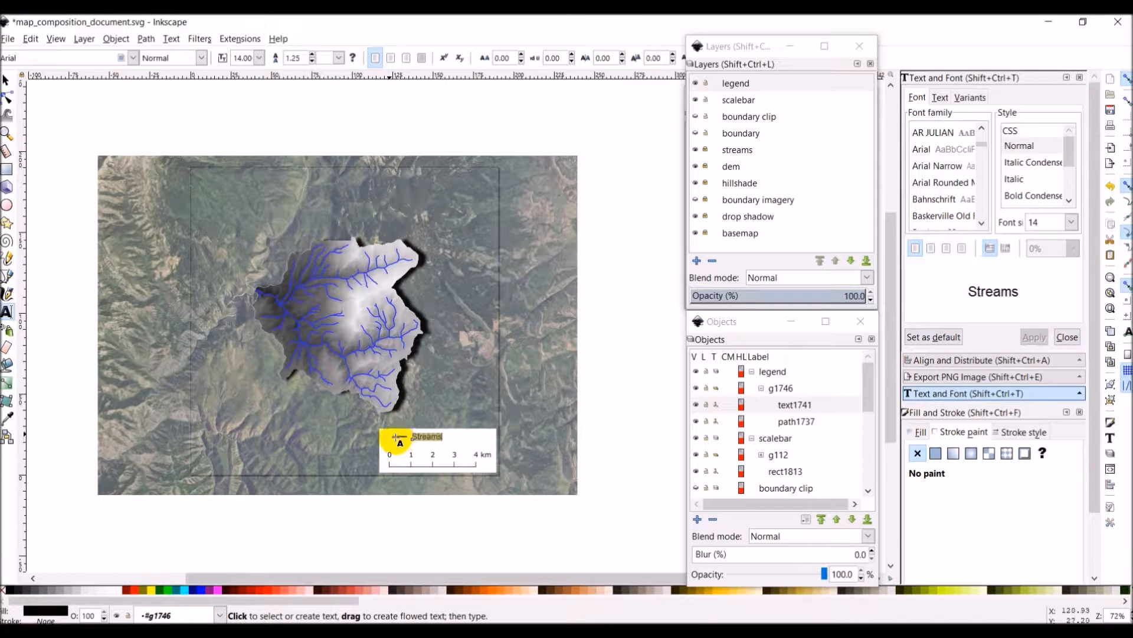
left_click(7, 80)
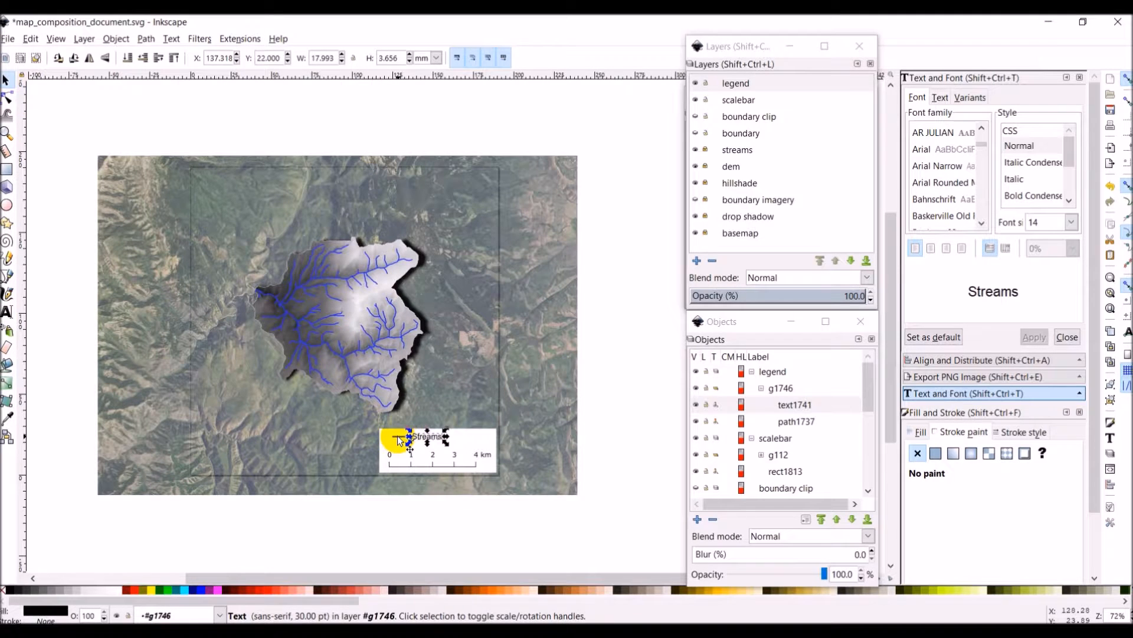
left_click(614, 475)
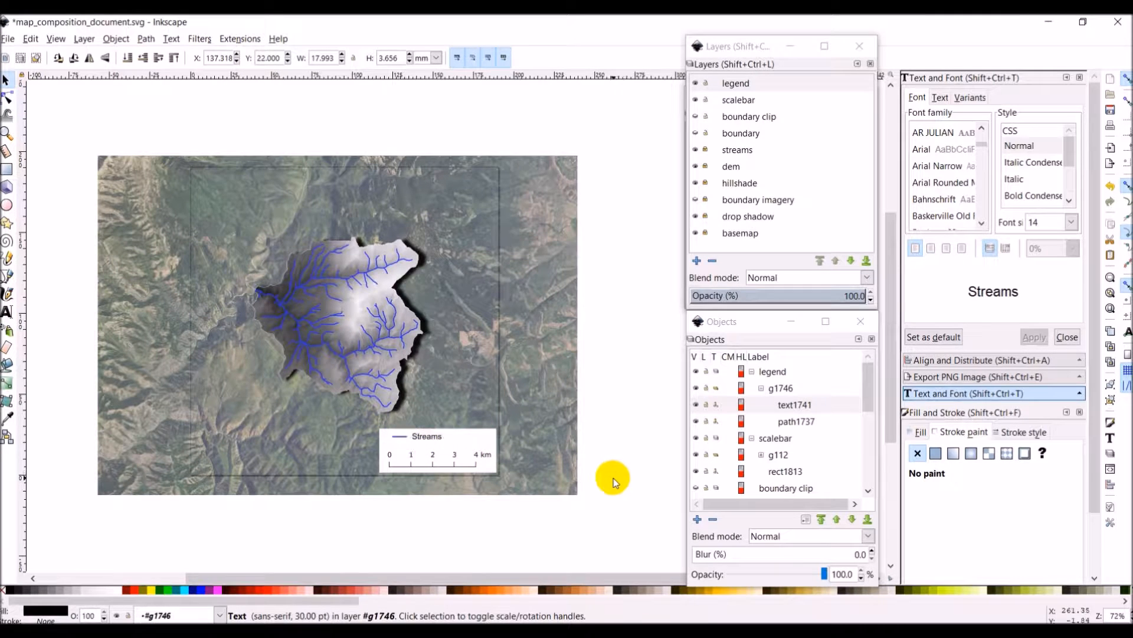
- Lower the opacity of the white background rectangle behind the legend and scale bar to 60%
left_click(501, 457)
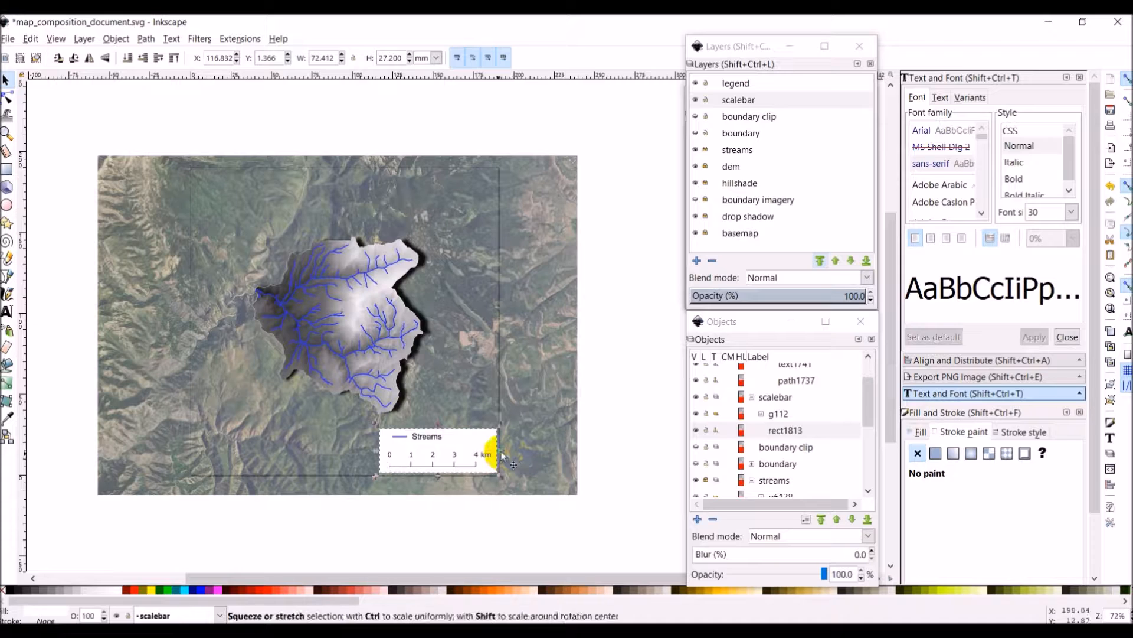
left_click(470, 444)
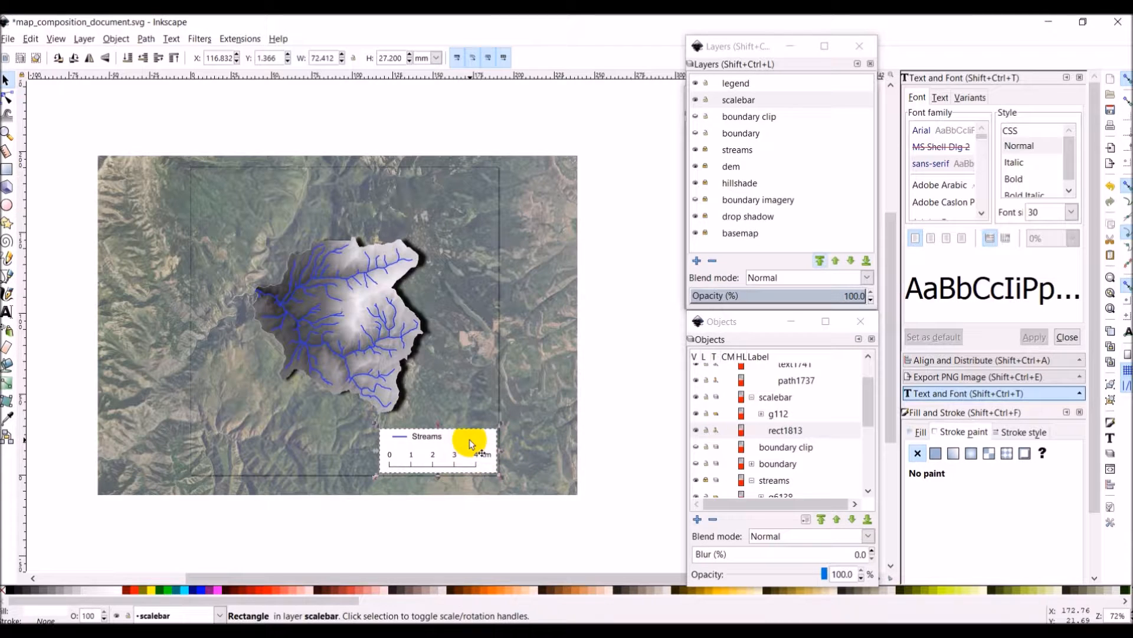
scroll(969, 470, "down", 2)
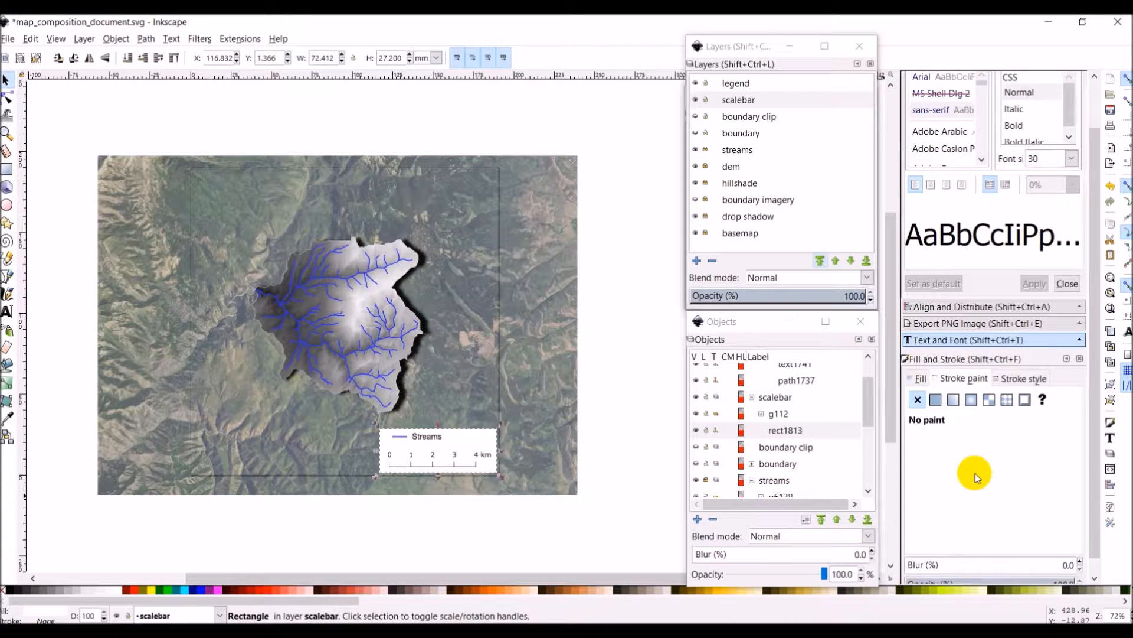
left_click(919, 361)
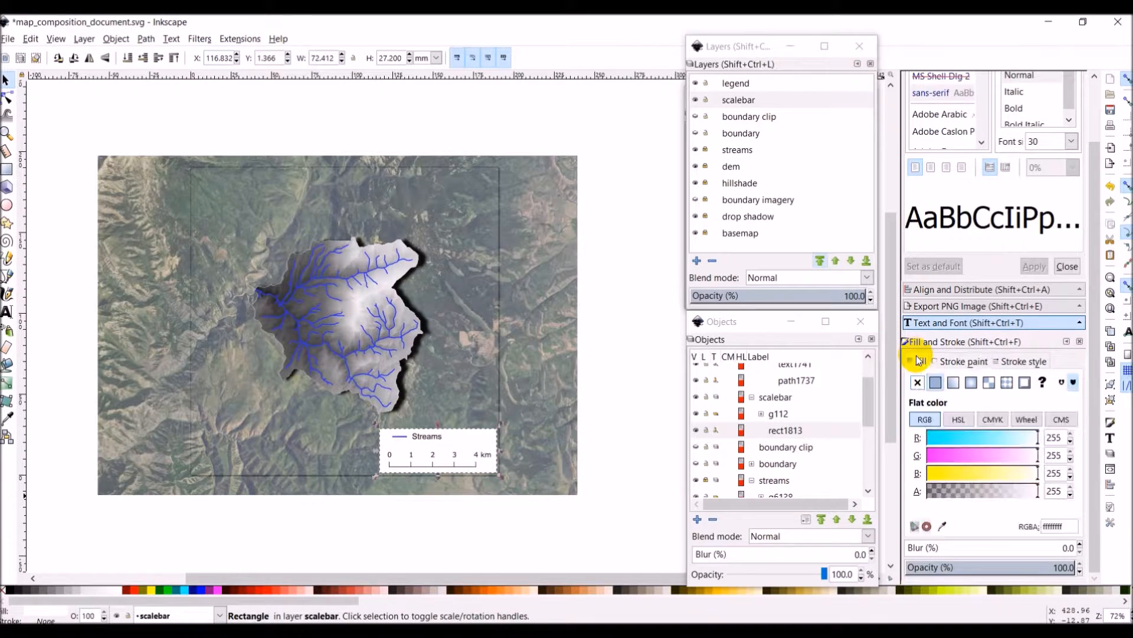
left_click(1080, 571)
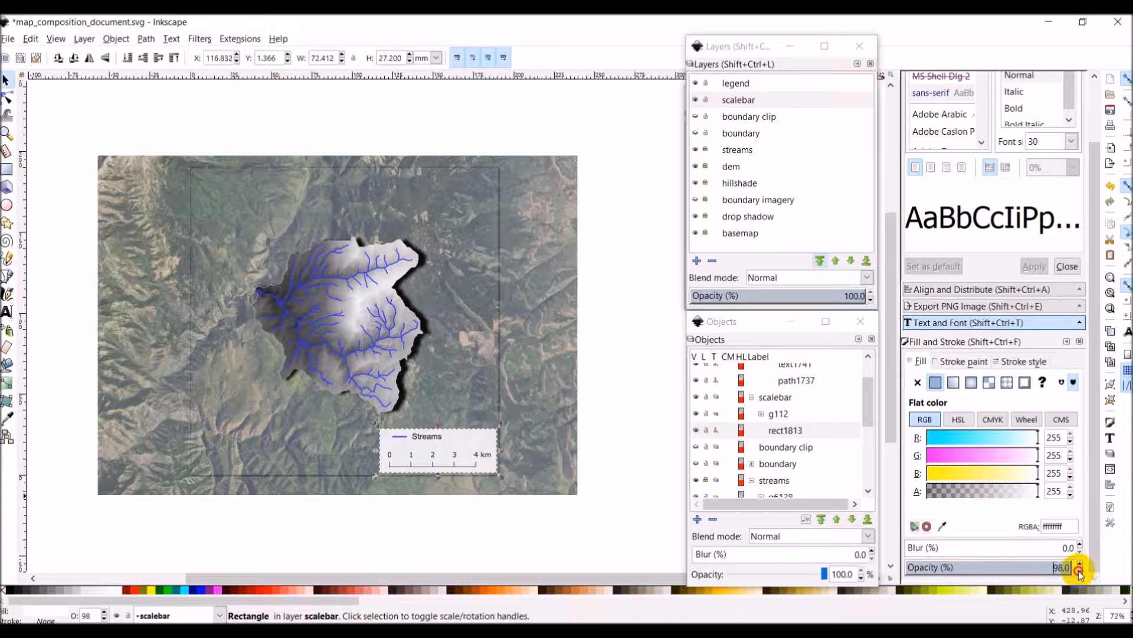
left_click_drag(1080, 571, 1080, 571)
left_click(1079, 571)
left_click(1079, 571)
left_click(1079, 571)
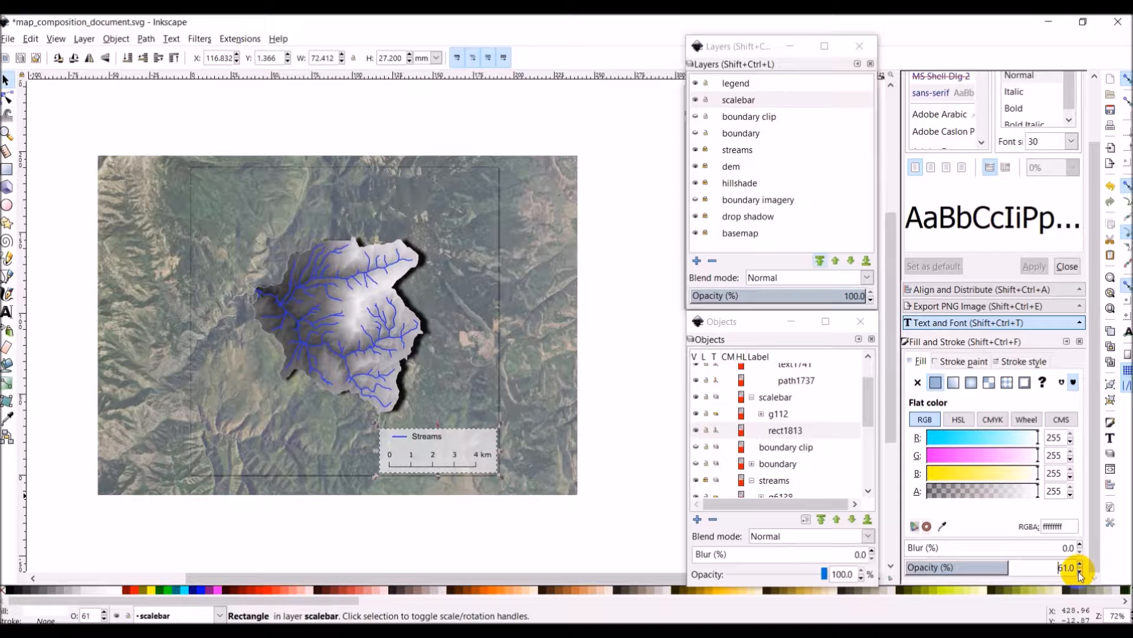
left_click(1079, 571)
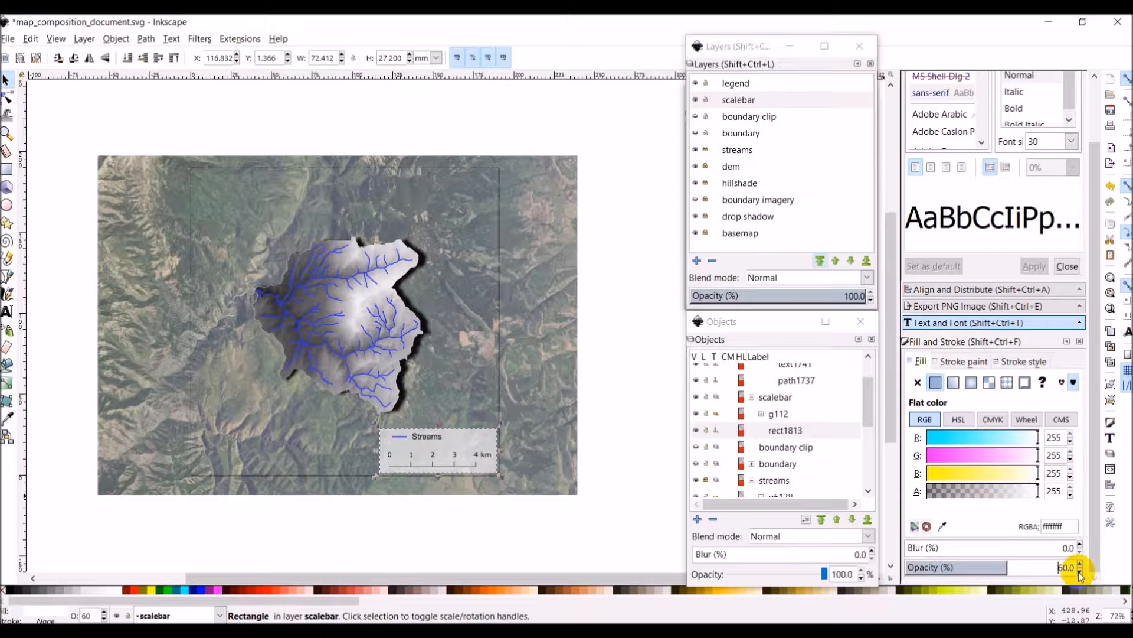
left_click(518, 536)
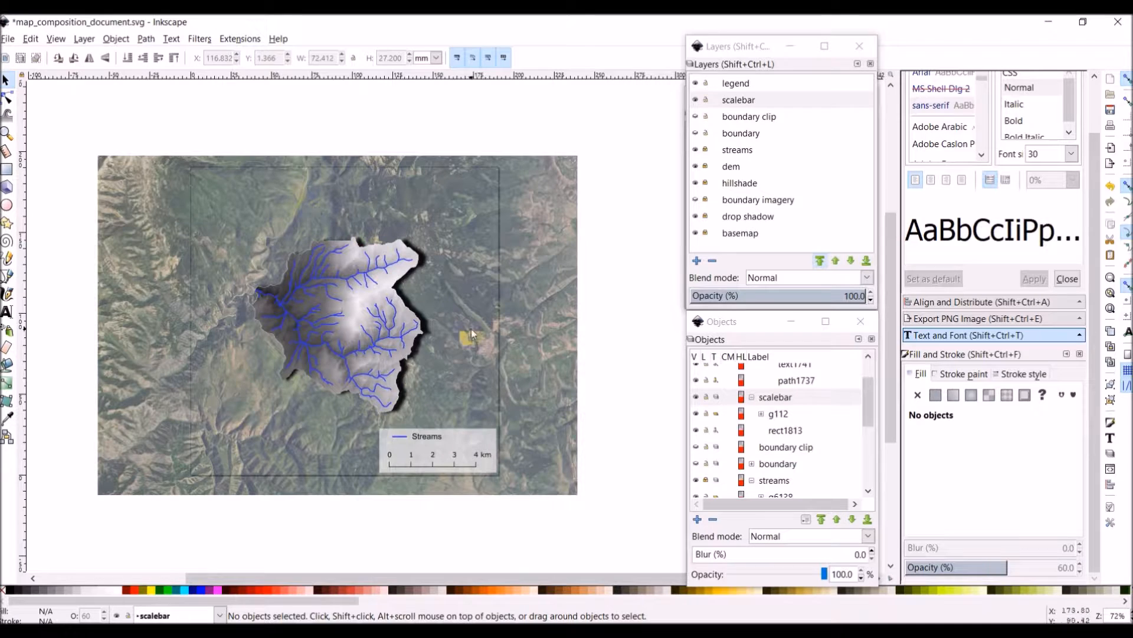
- Add a new layer named title and raise it to the top of the layer stack
left_click(489, 432)
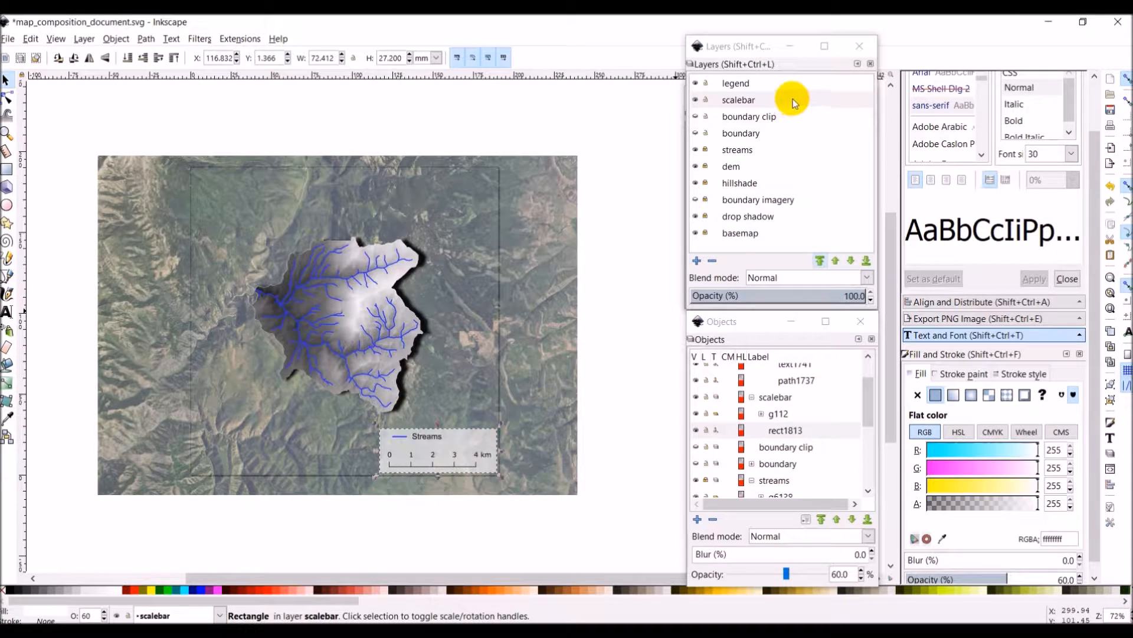
left_click(698, 261)
type("title")
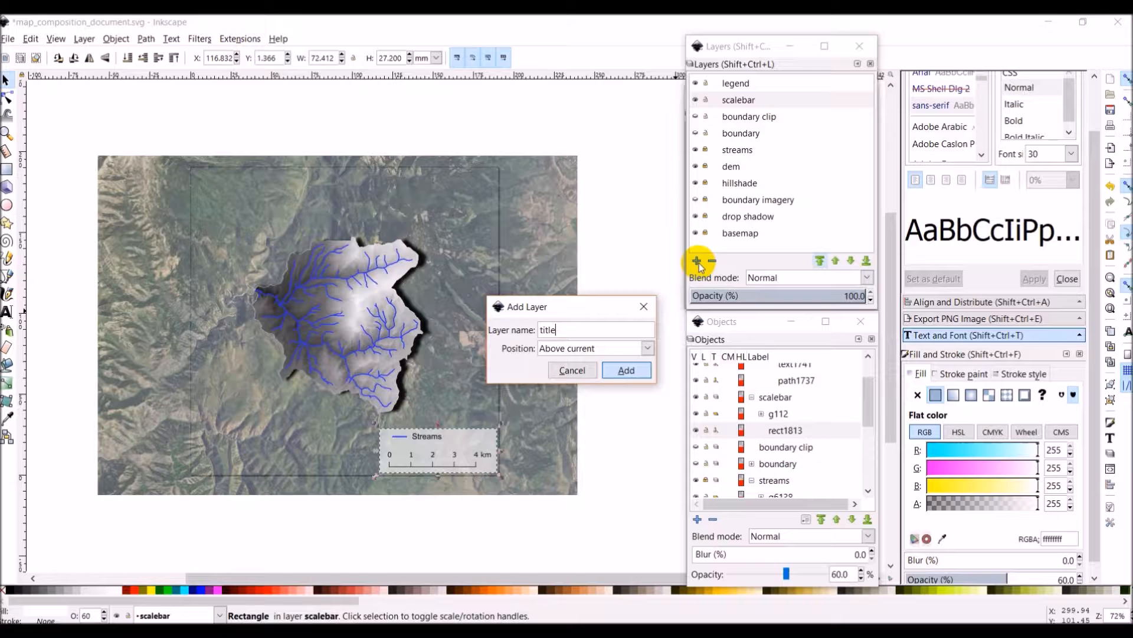
key("Return")
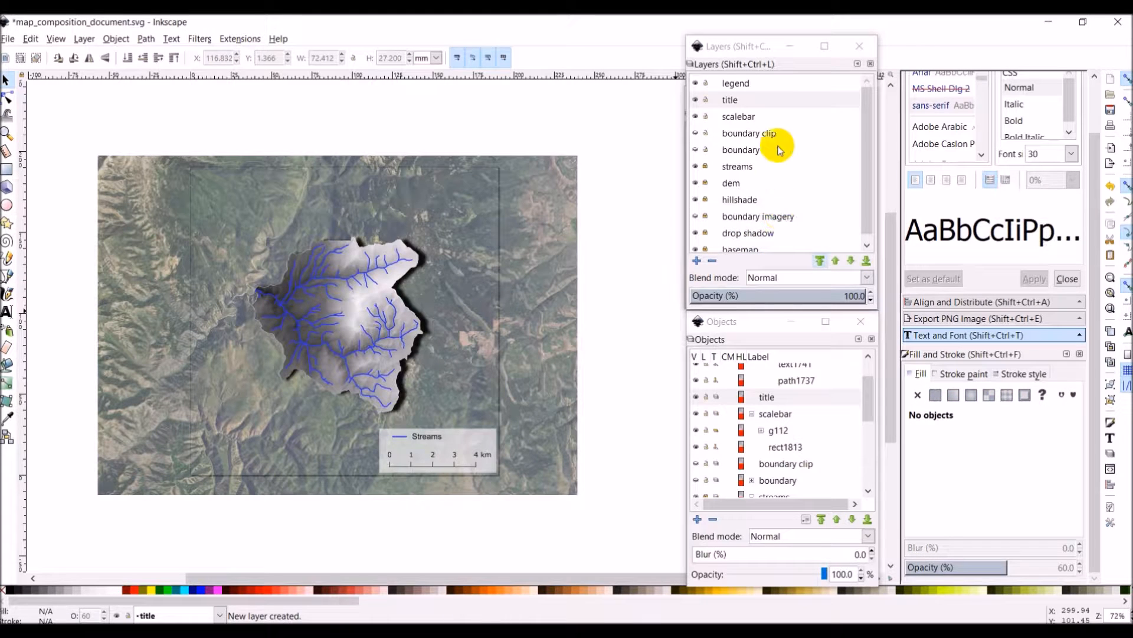
left_click(821, 260)
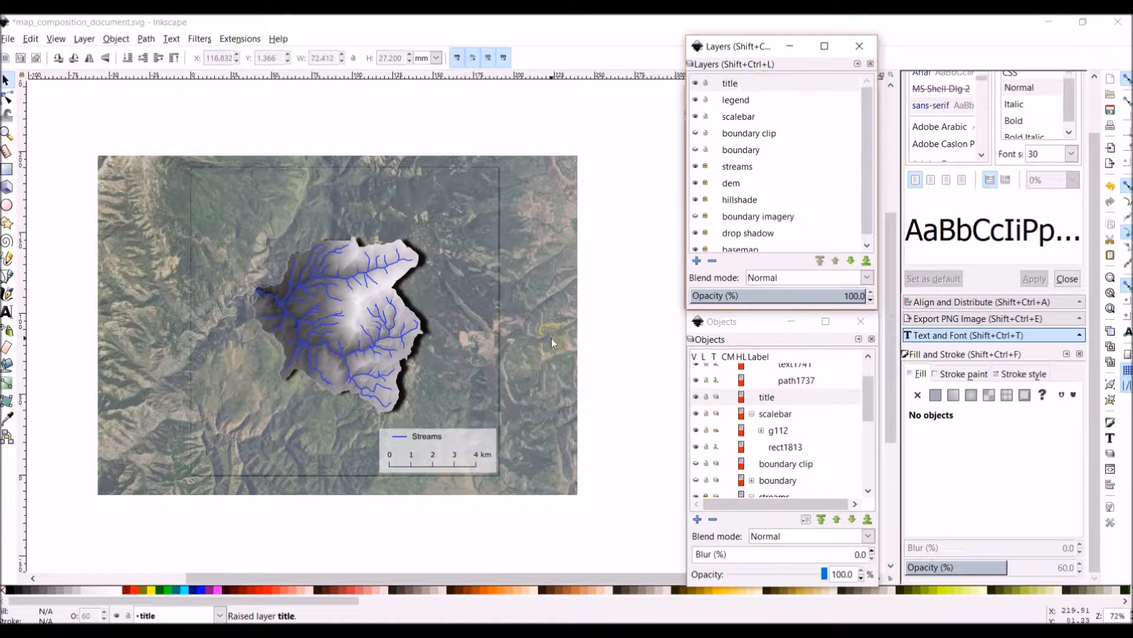
- Draw a semi-transparent white rectangle about 190 by 21.3 mm across the page's upper edge on the title layer
left_click(455, 437)
left_click(464, 440)
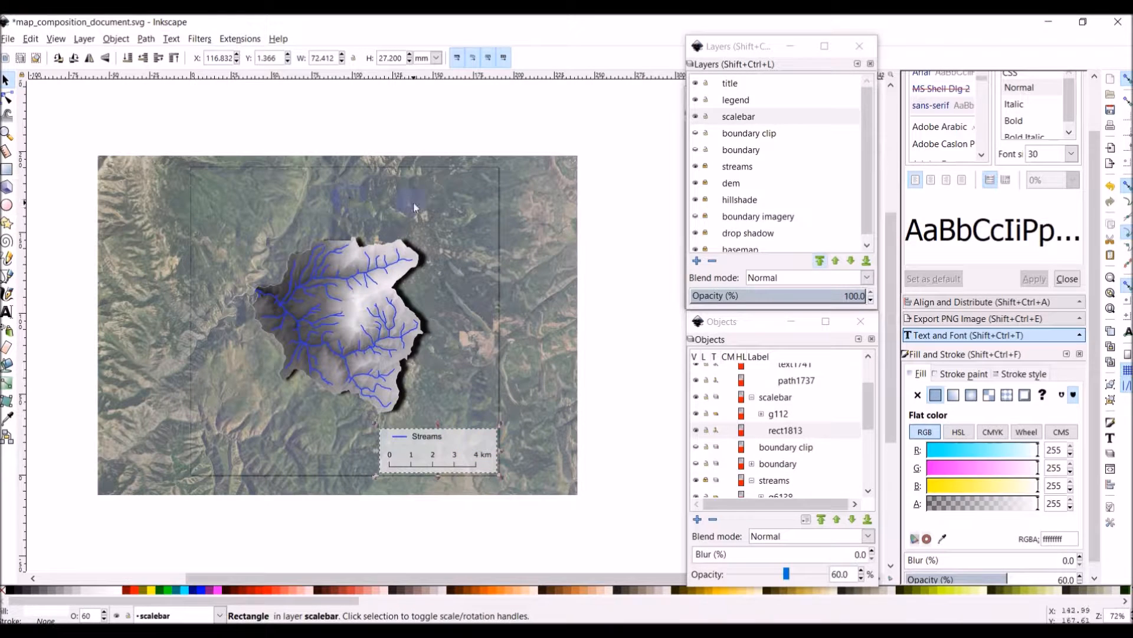
left_click(645, 222)
left_click(167, 127)
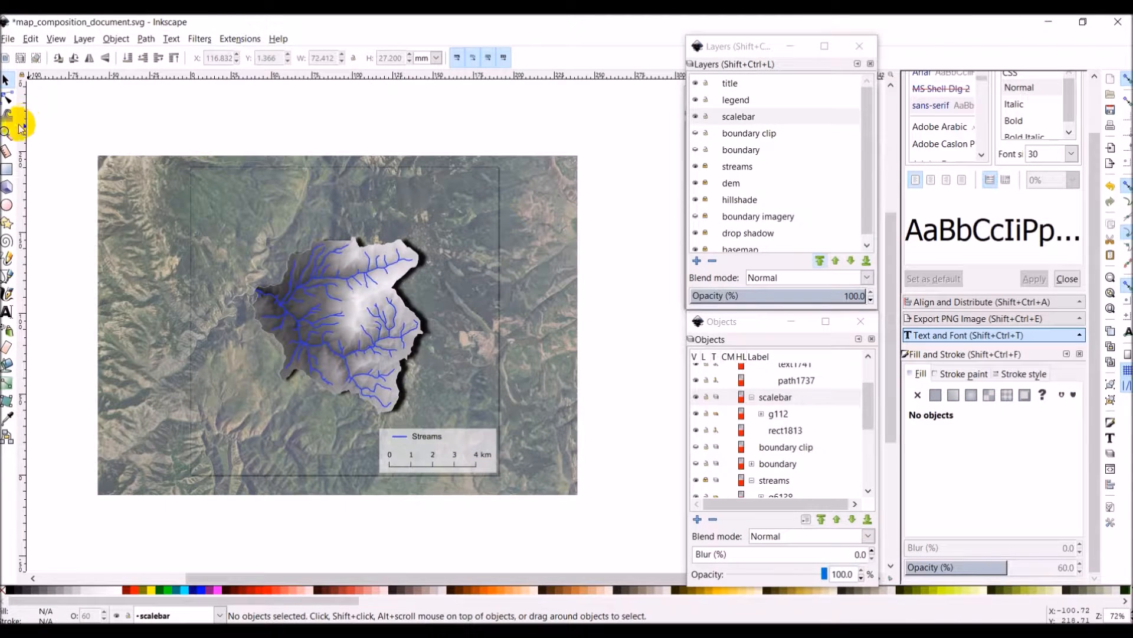
left_click(725, 86)
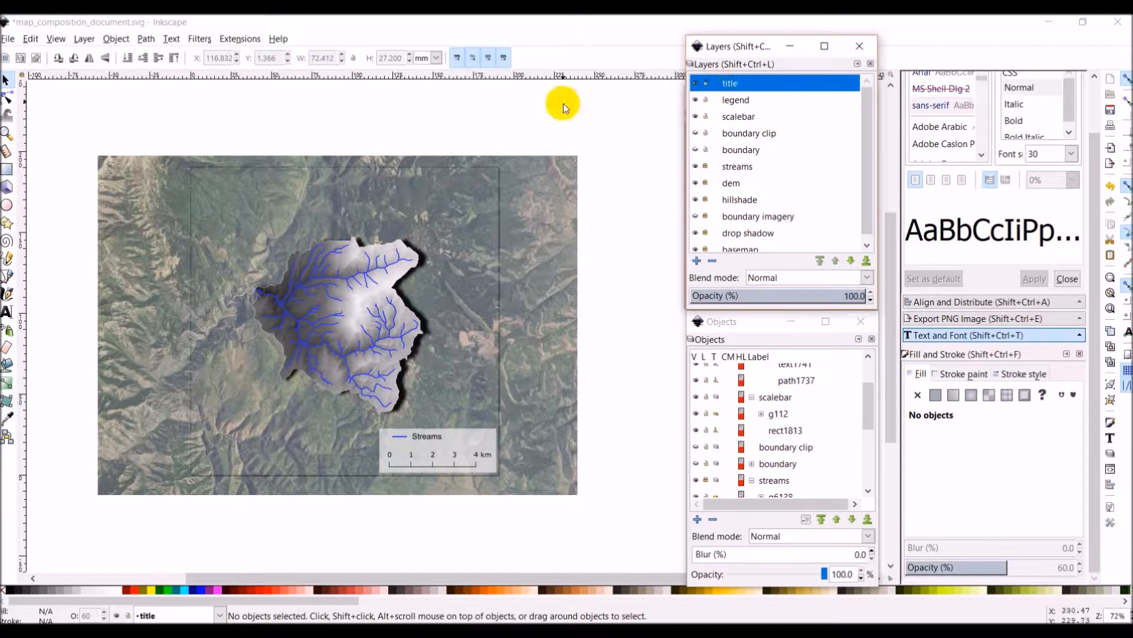
left_click(6, 169)
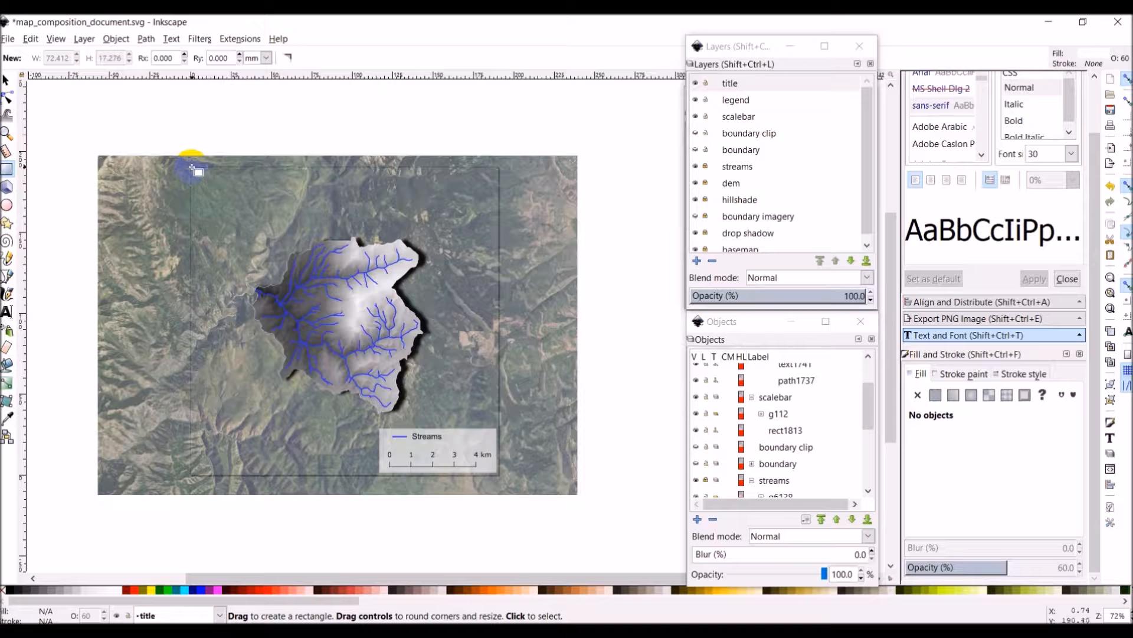
left_click_drag(190, 167, 499, 202)
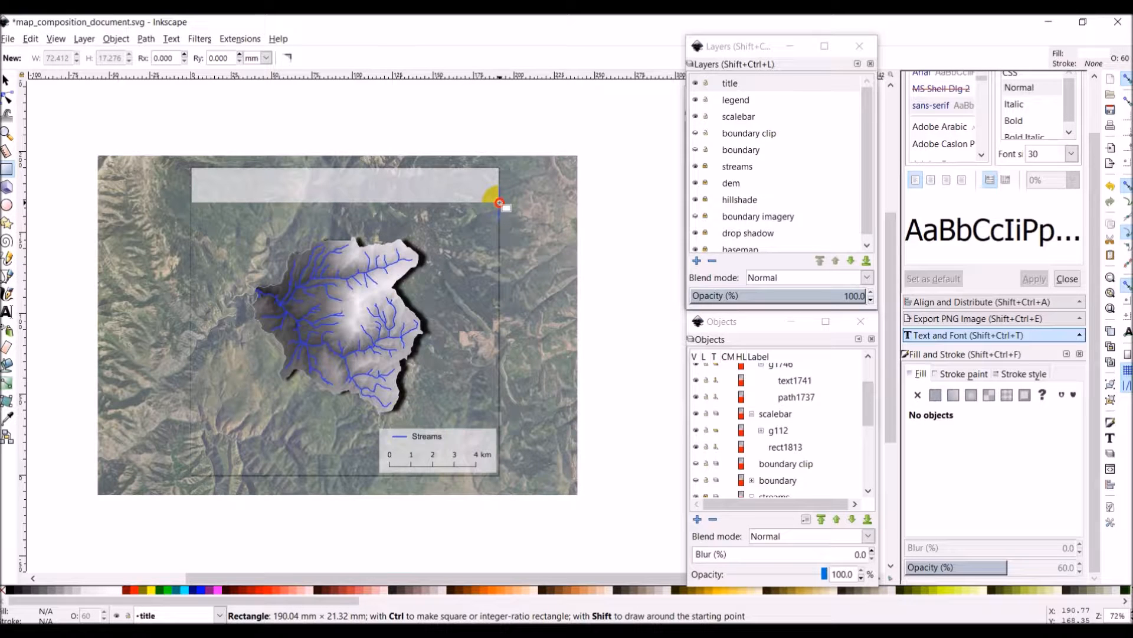
left_click_drag(499, 202, 499, 202)
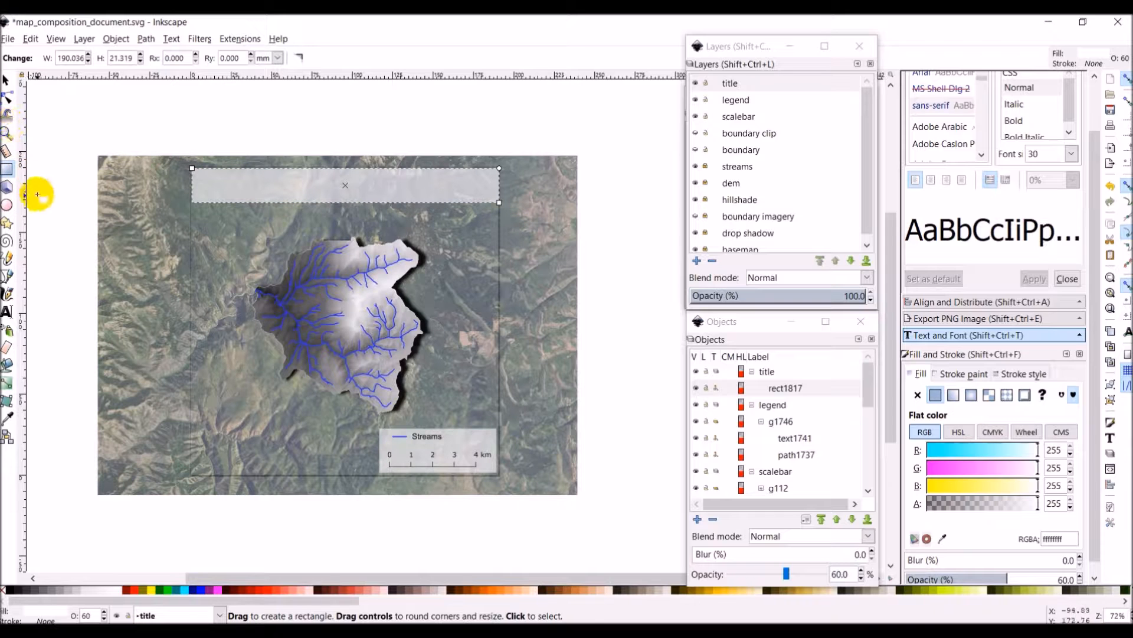
- Set the Text tool to font size 30 in bold style
left_click(7, 312)
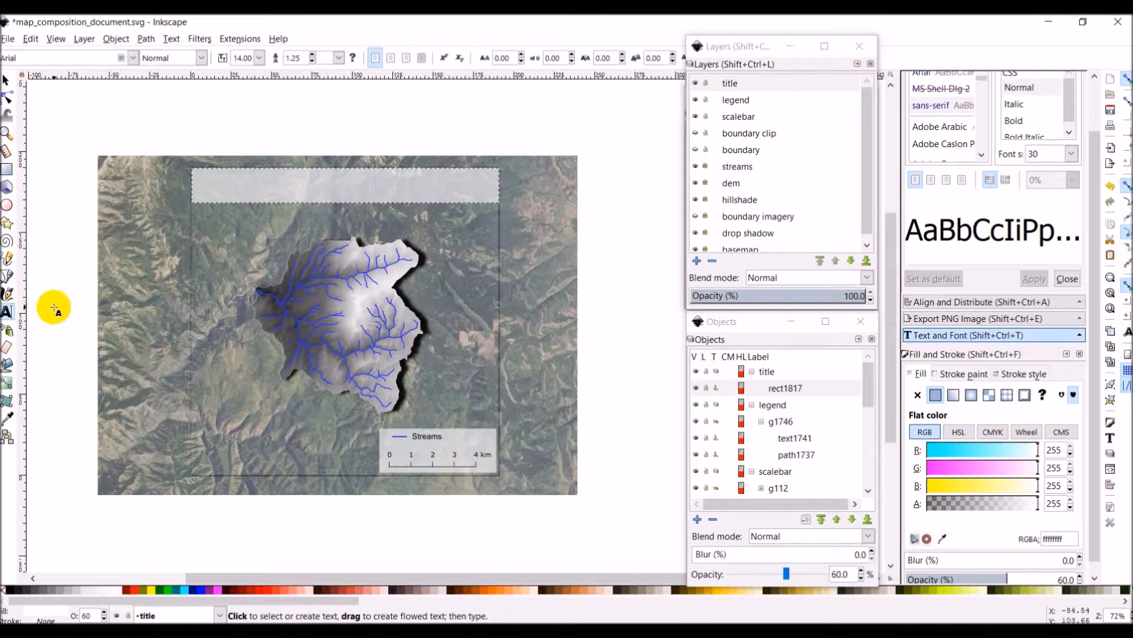
double_click(251, 56)
left_click_drag(253, 54, 267, 56)
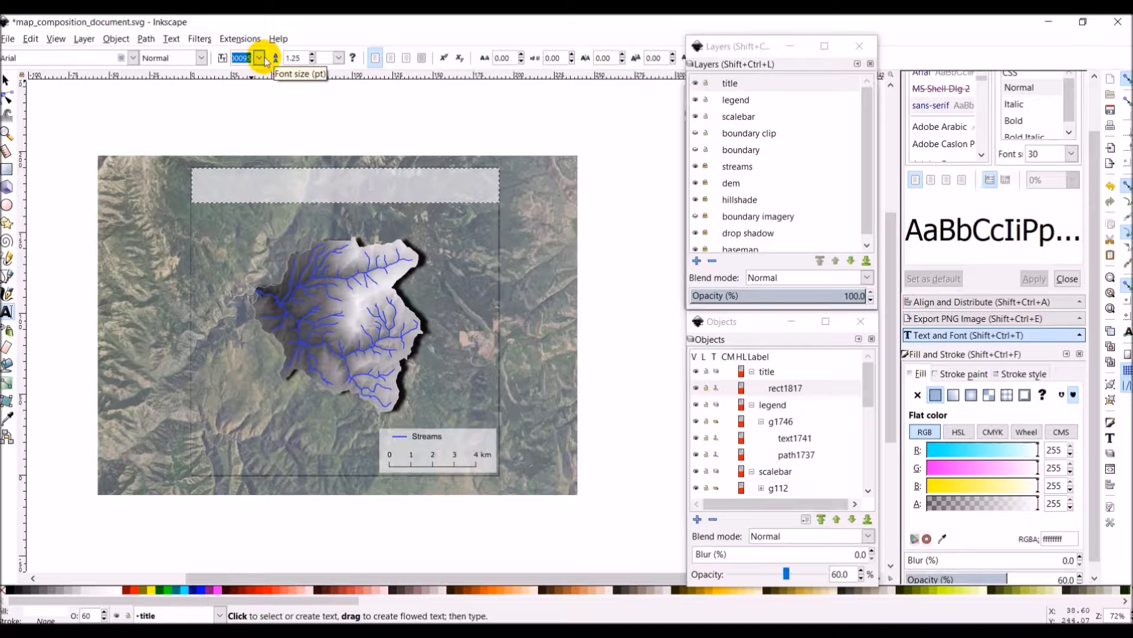
type("30")
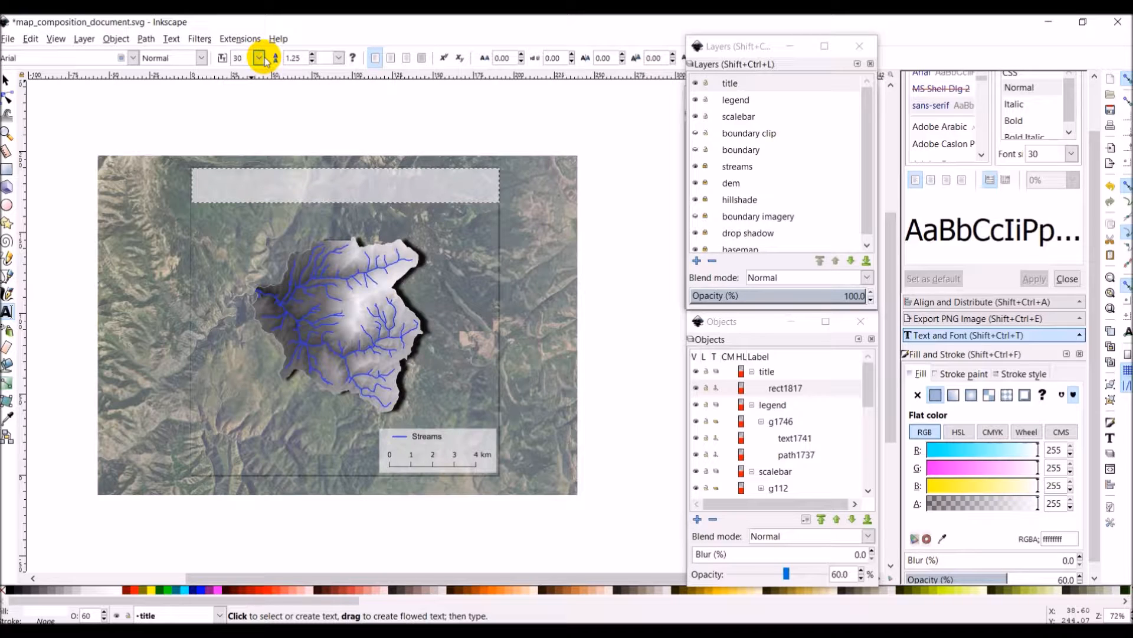
left_click(200, 57)
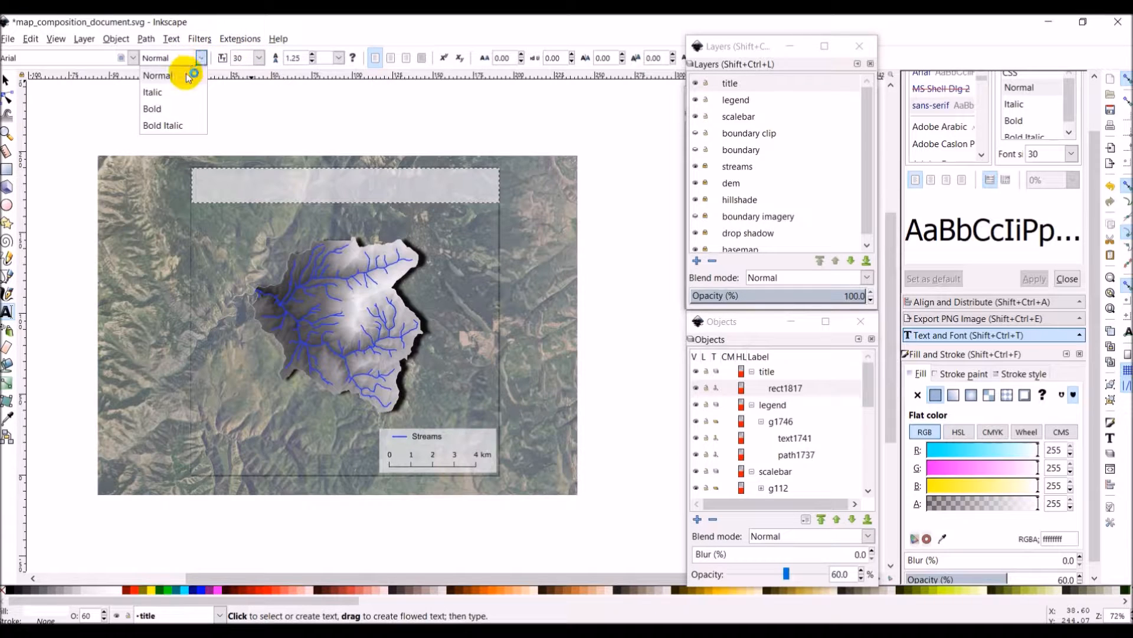
left_click(153, 109)
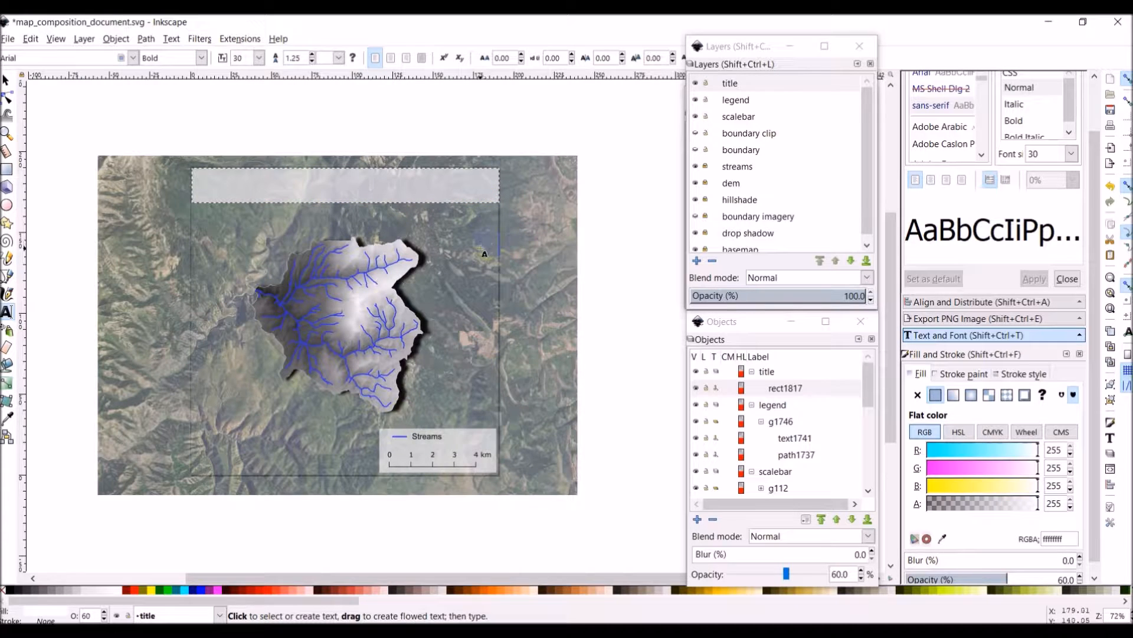
- Add the text "Map of Watershed" on the banner rectangle in the title layer
left_click(727, 87)
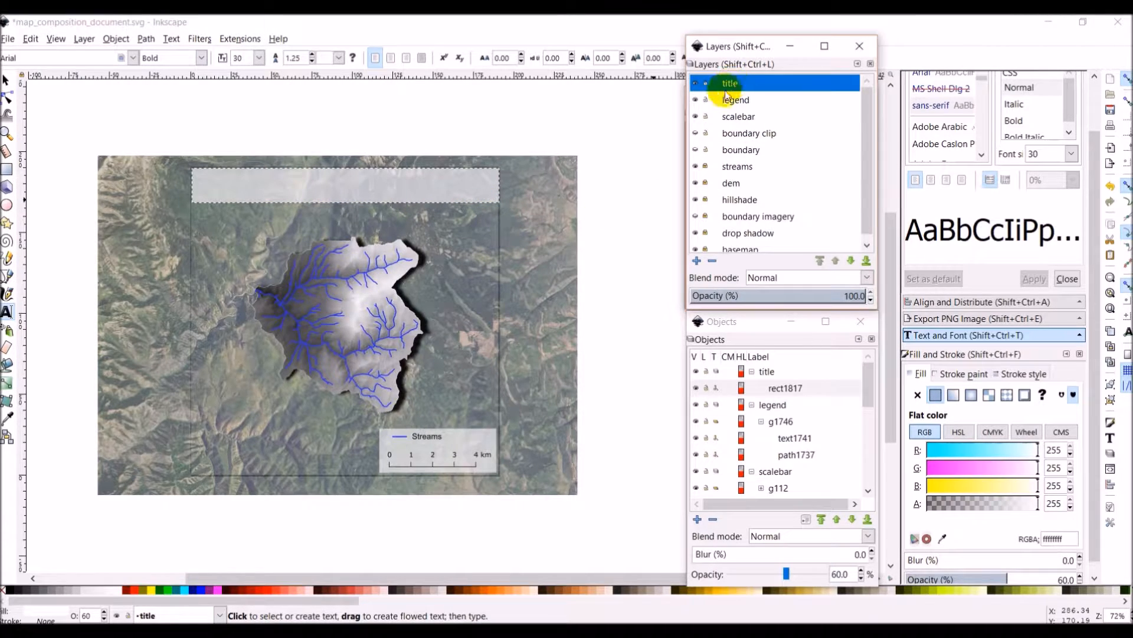
double_click(766, 370)
left_click(341, 183)
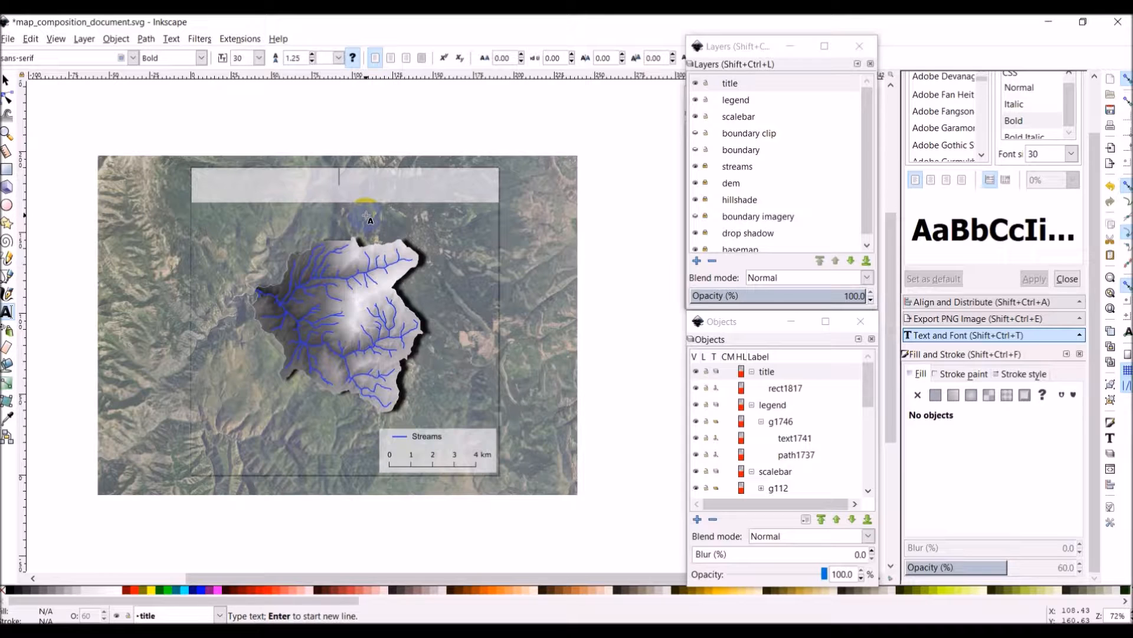
type("M")
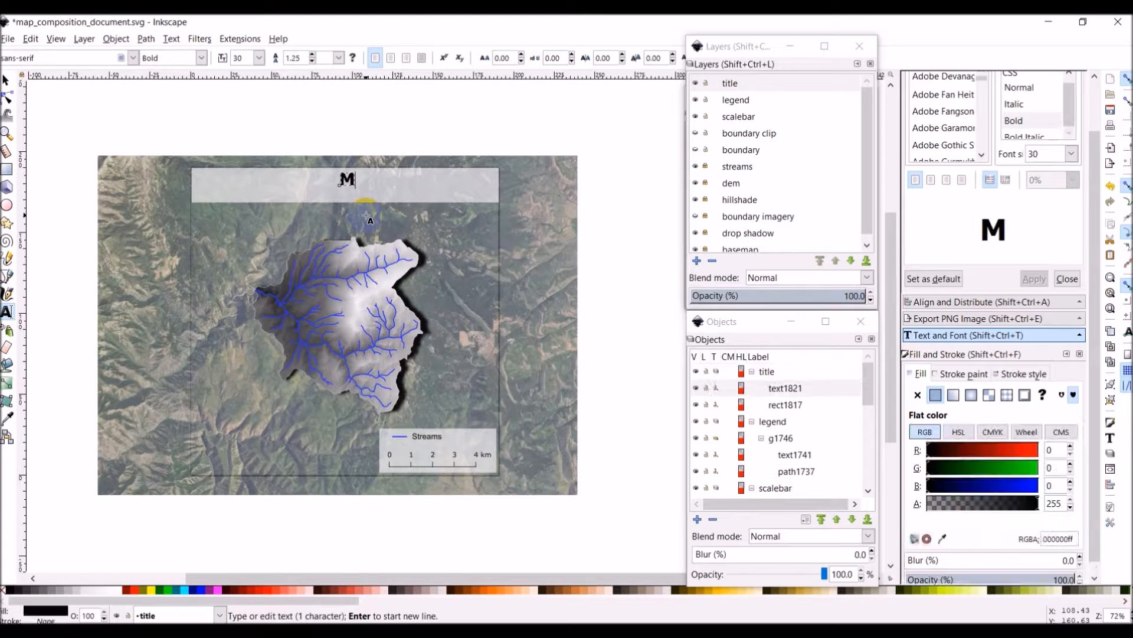
type("ap of Wate")
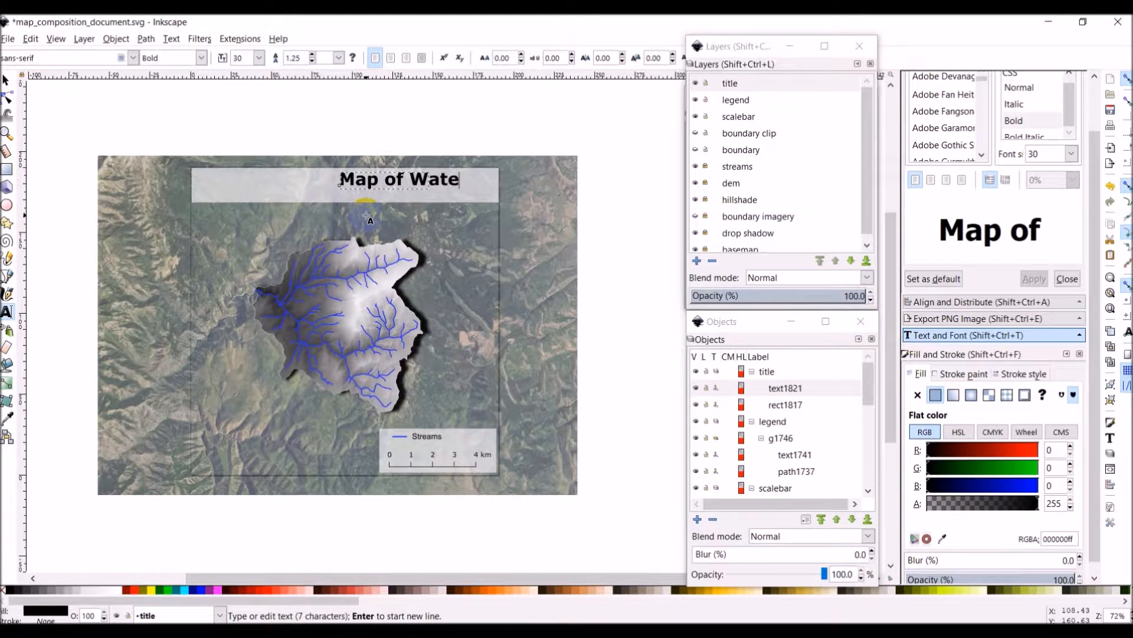
type("rshed")
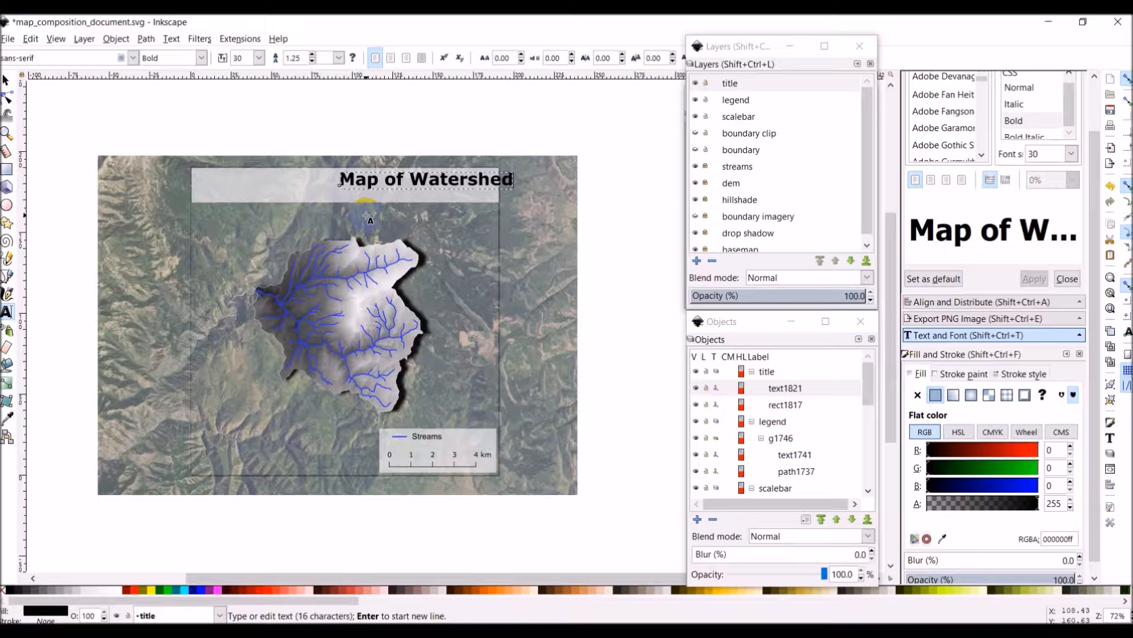
- Select the banner rectangle as the alignment reference and show the Align and Distribute options
left_click(7, 84)
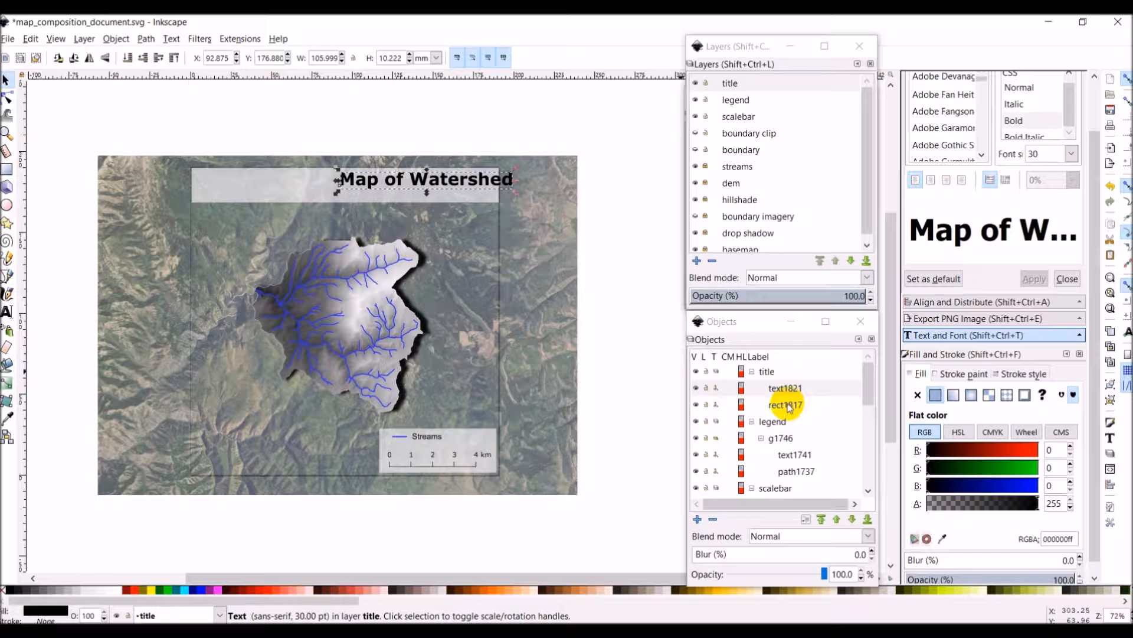
left_click(785, 389)
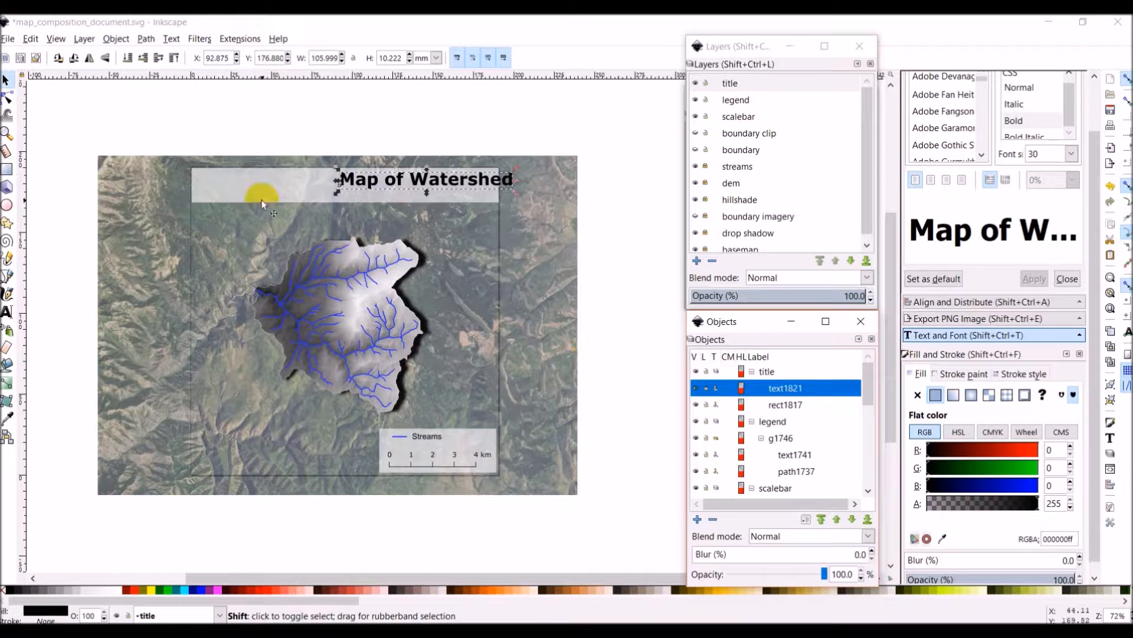
left_click(235, 185)
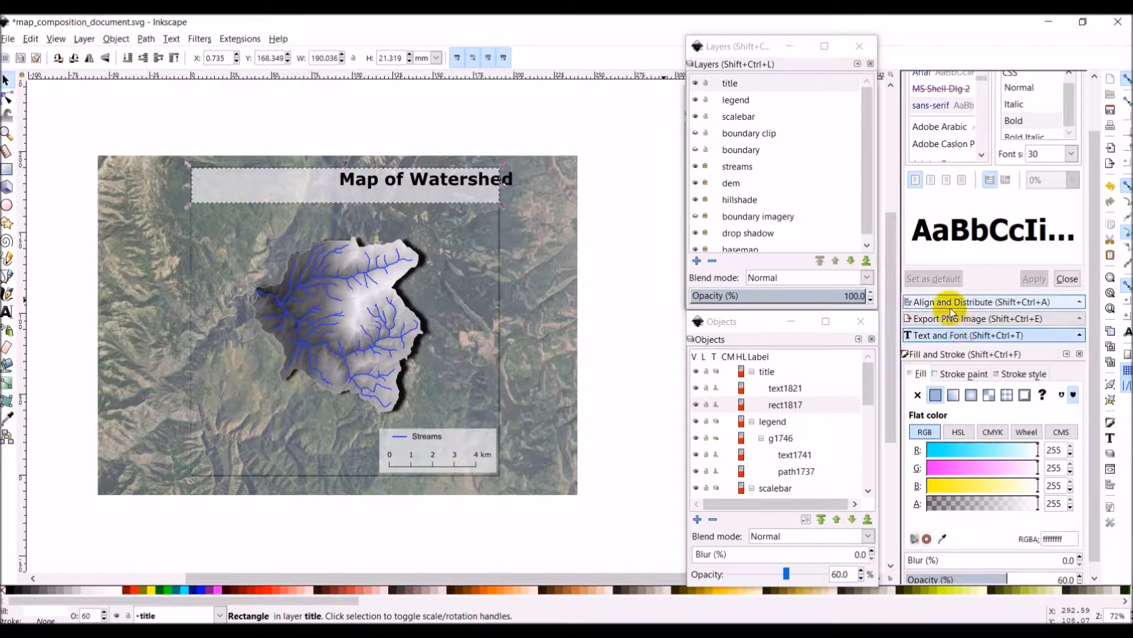
left_click(946, 303)
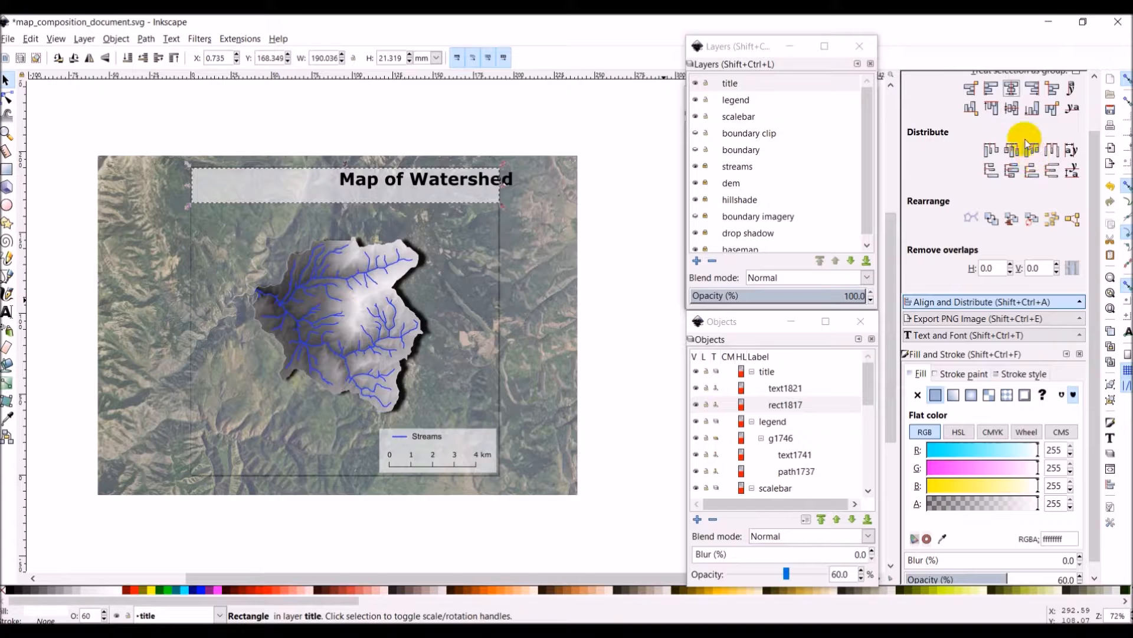
scroll(1030, 141, "up", 1)
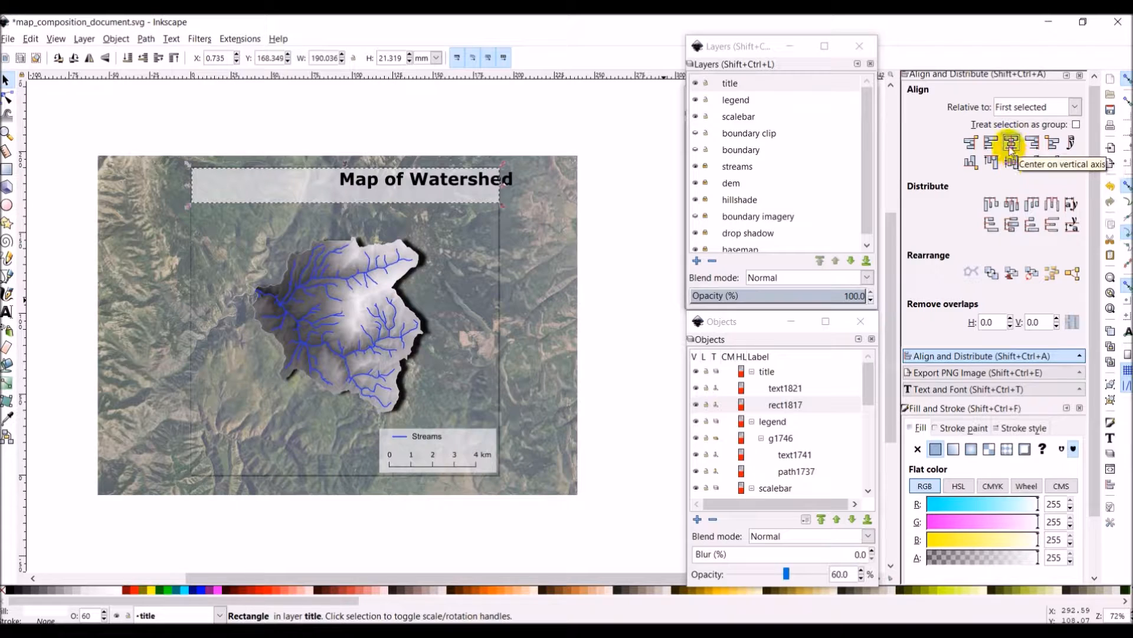
left_click(1011, 144)
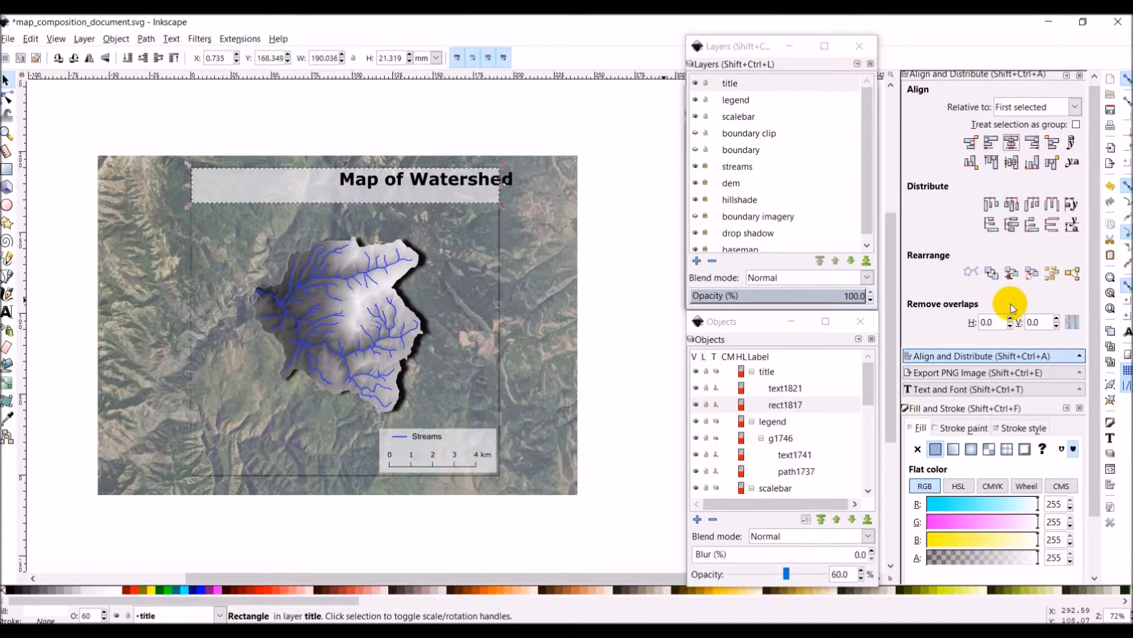
left_click(1075, 107)
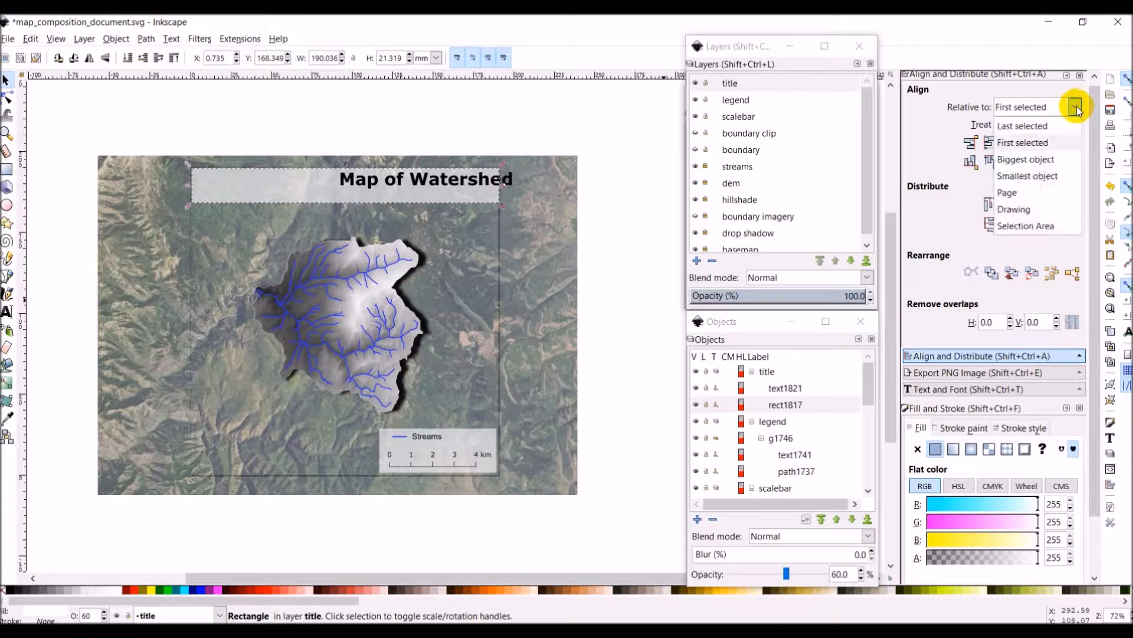
left_click(1027, 126)
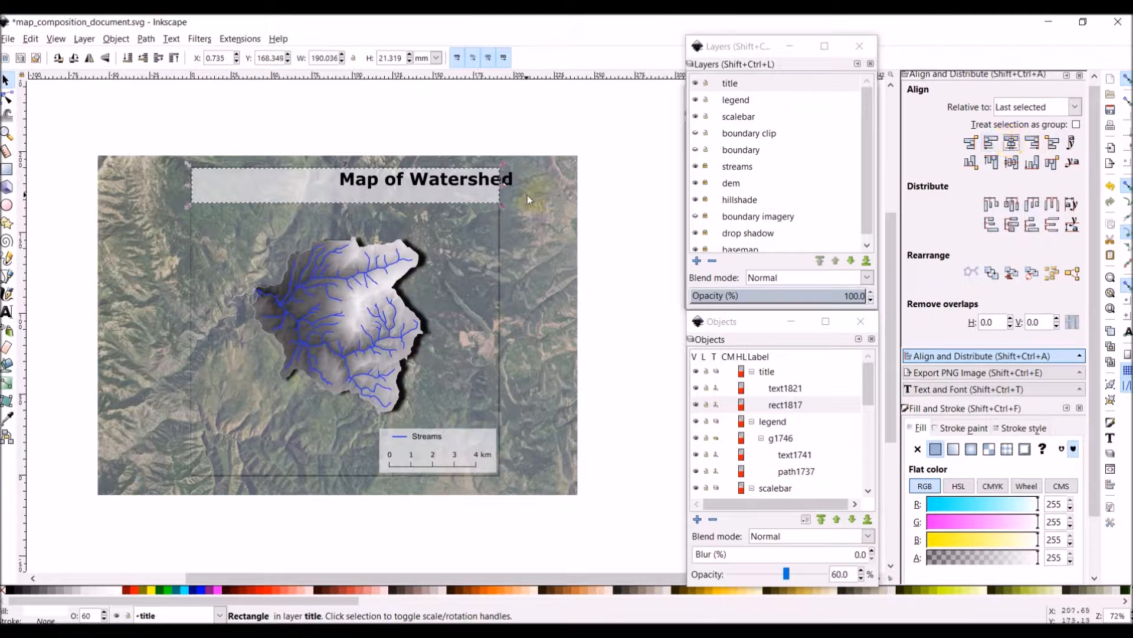
left_click(1076, 106)
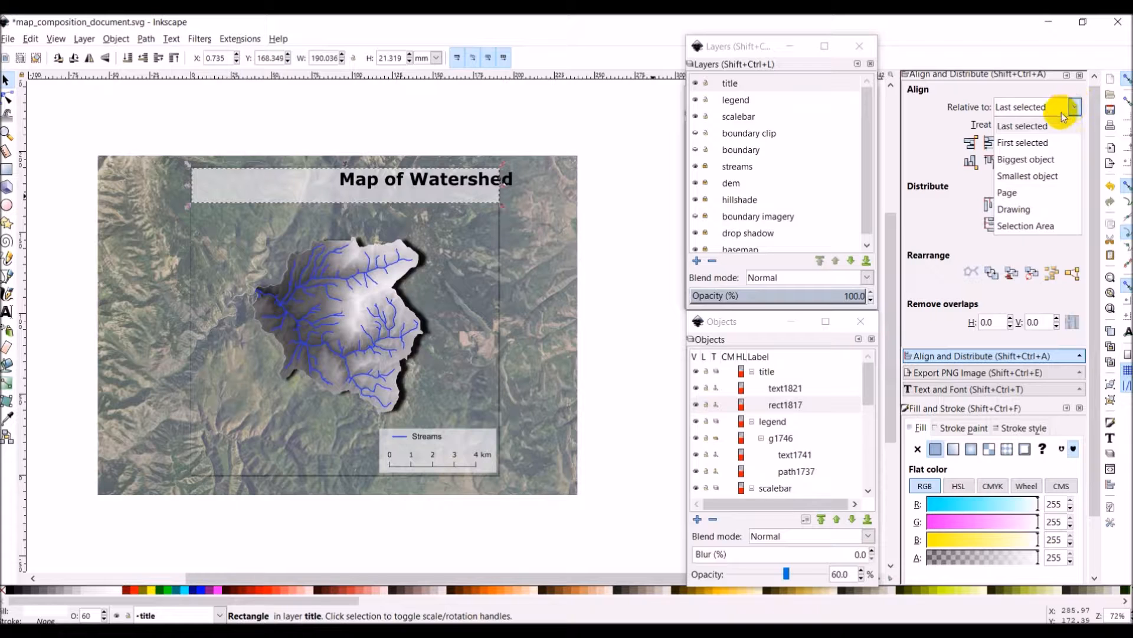
left_click(1053, 143)
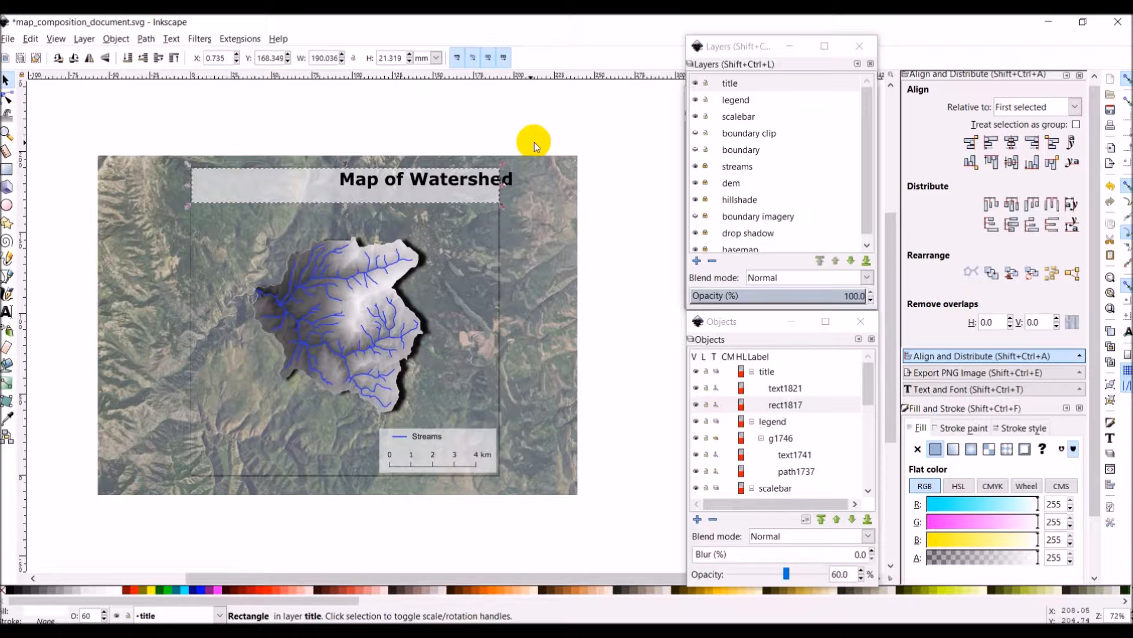
- Center the title text on the banner's vertical axis, relative to the first selected object, and nudge the text slightly upward
left_click(437, 184, "shift")
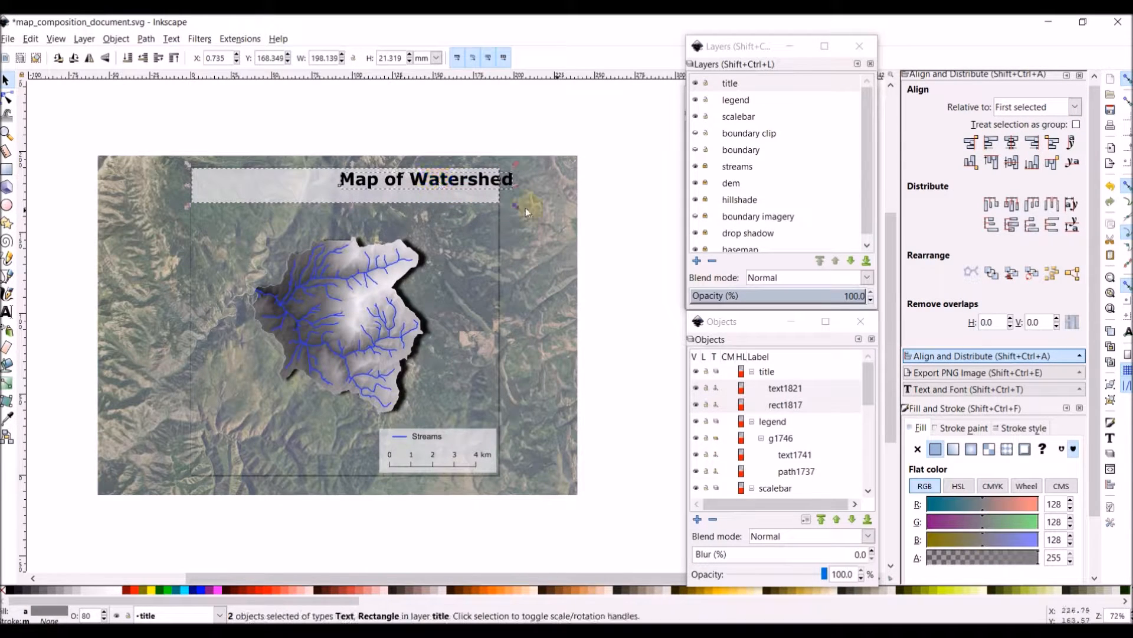
left_click(1011, 142)
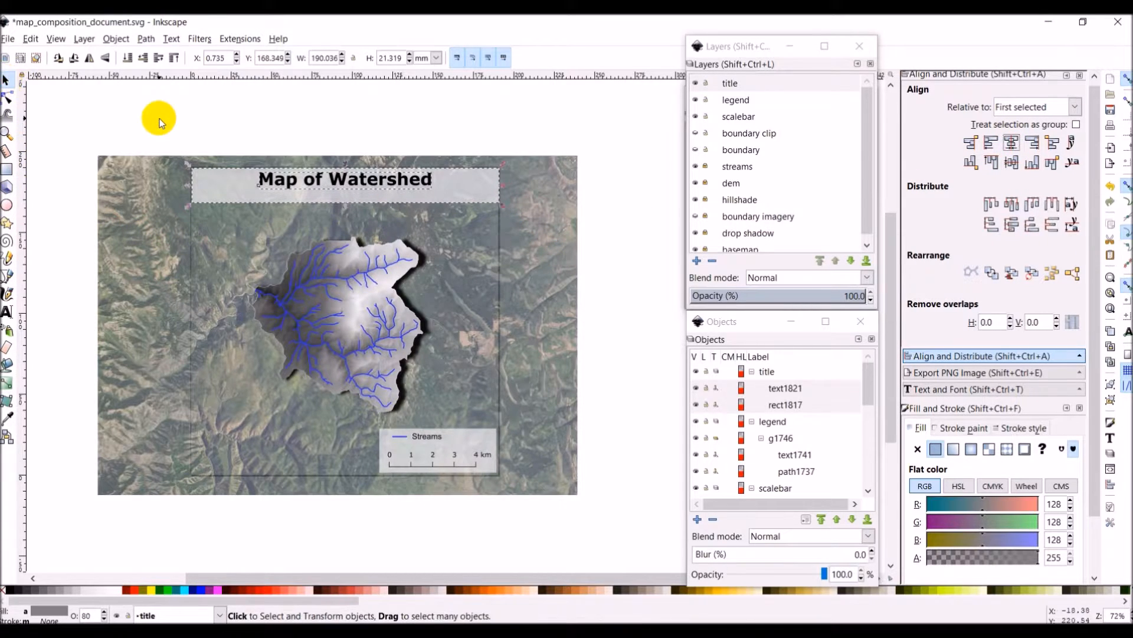
left_click(103, 112)
left_click(350, 181)
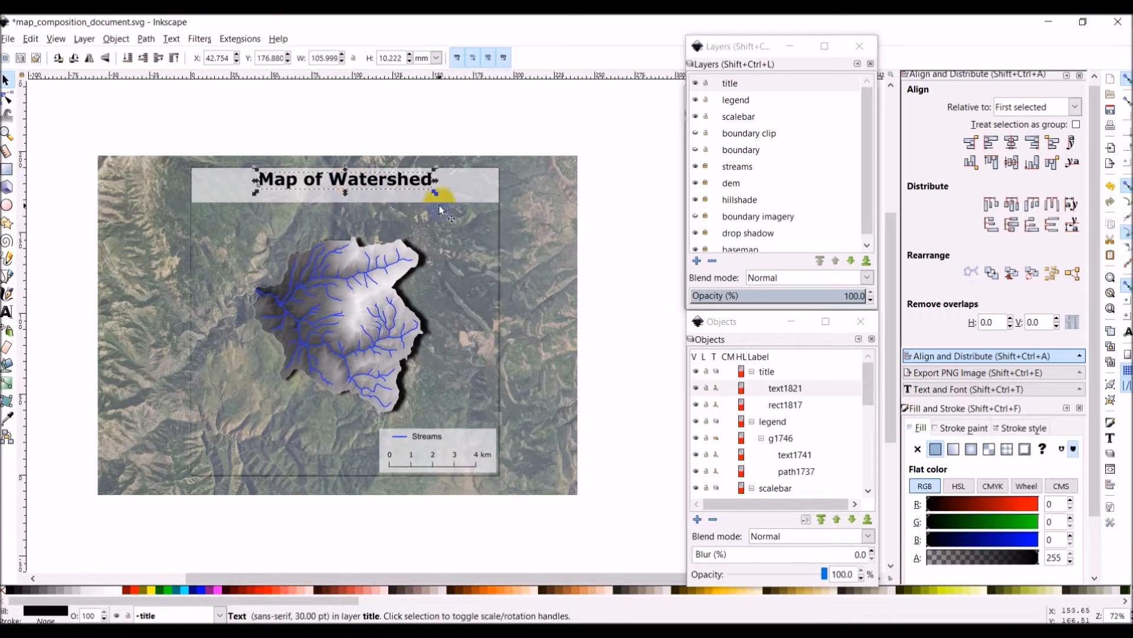
key("Down")
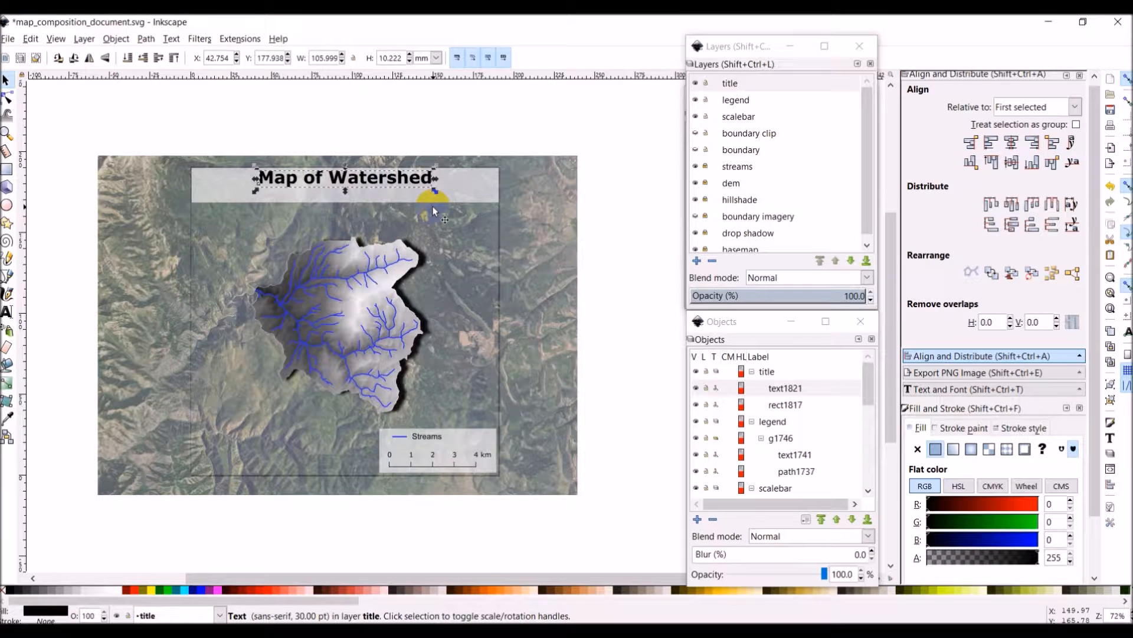
left_click(620, 233)
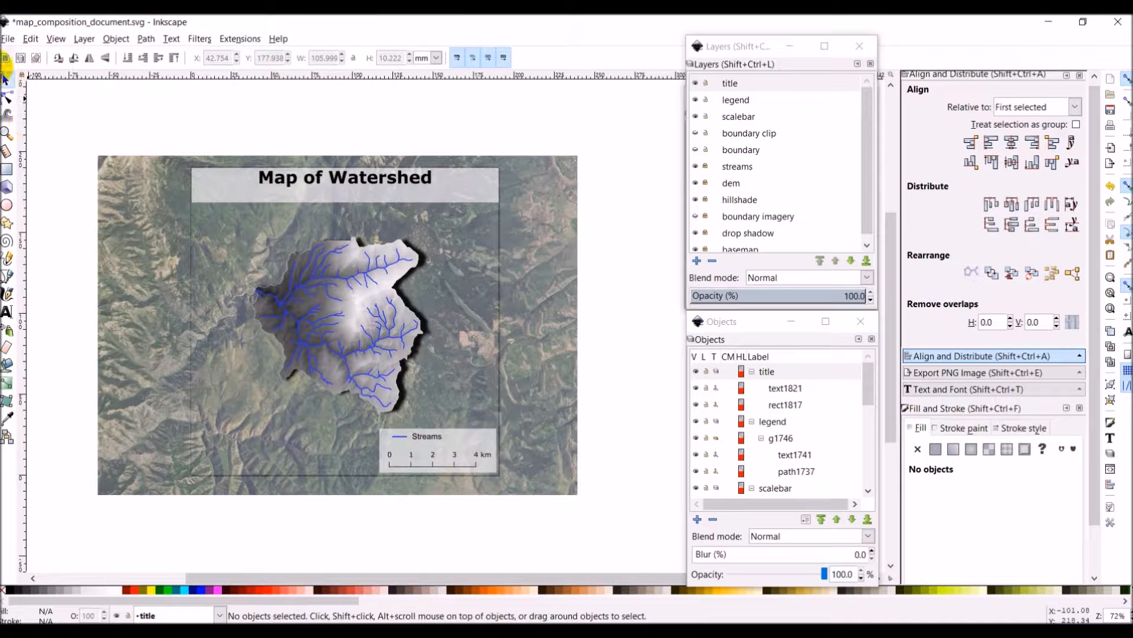
- Set the Text tool to Arial, Normal style, at font size 16 for a second line of text
left_click(7, 311)
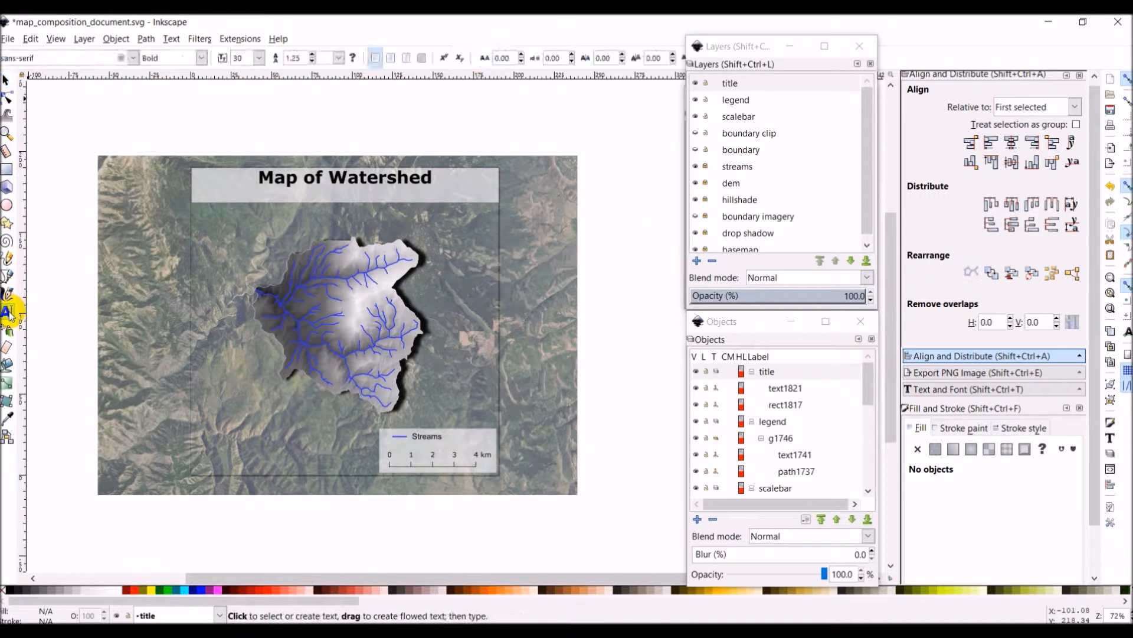
double_click(241, 58)
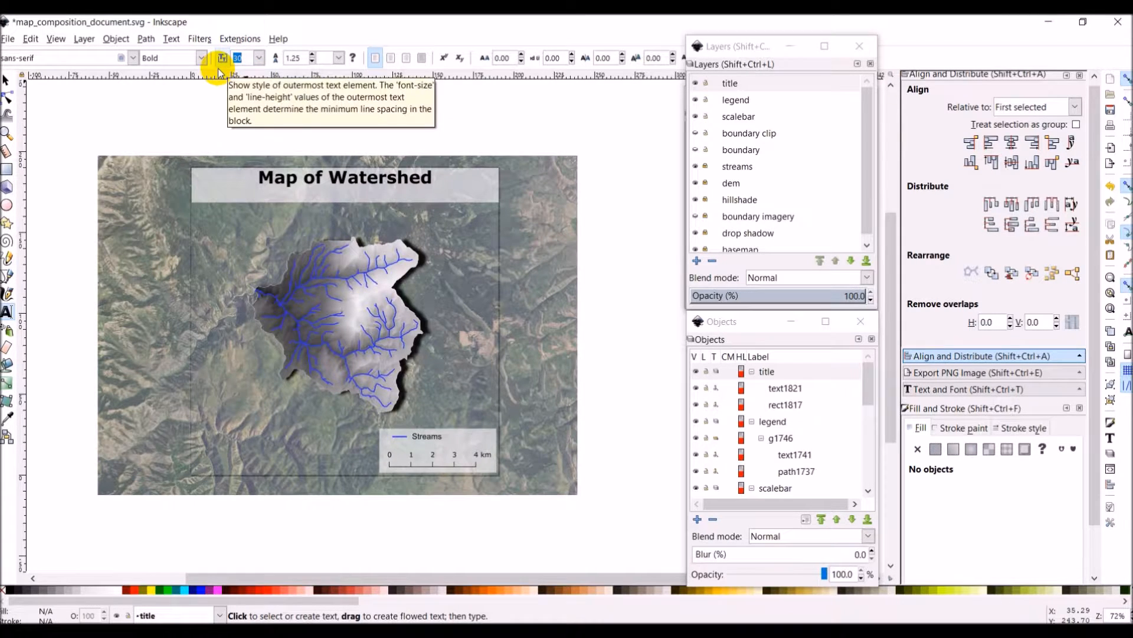
type("16")
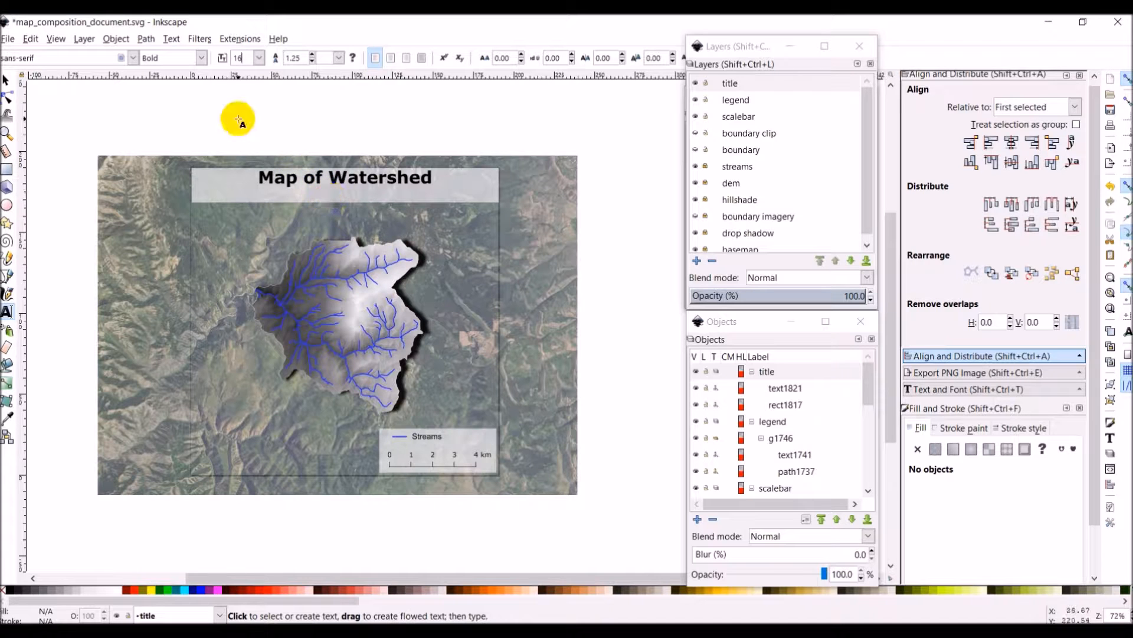
left_click(133, 57)
scroll(25, 178, "up", 10)
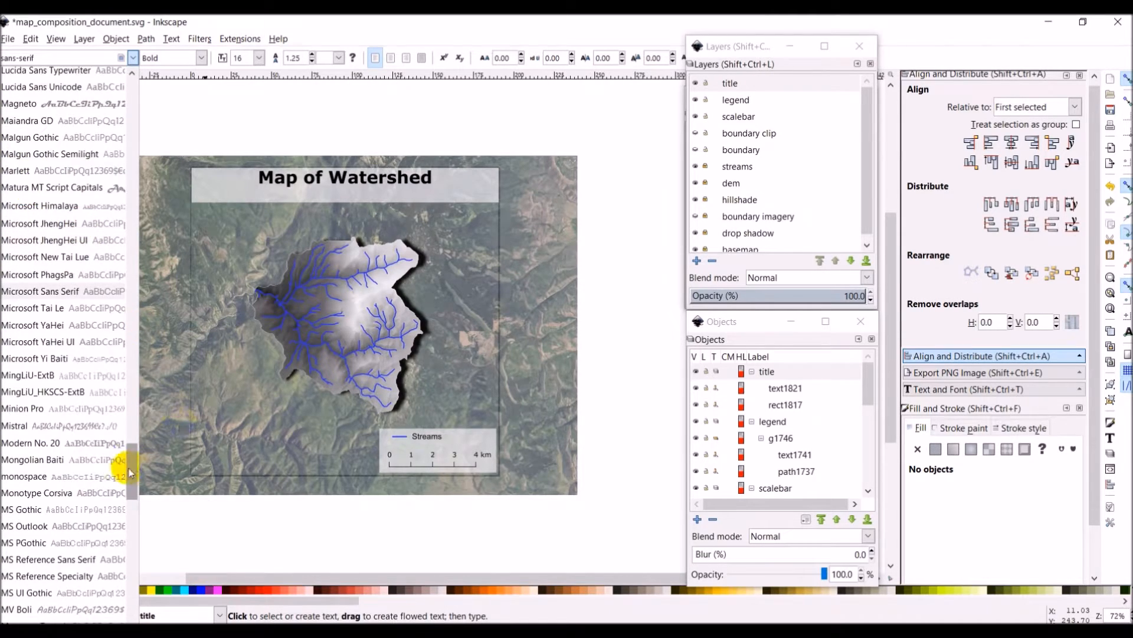
scroll(38, 306, "up", 20)
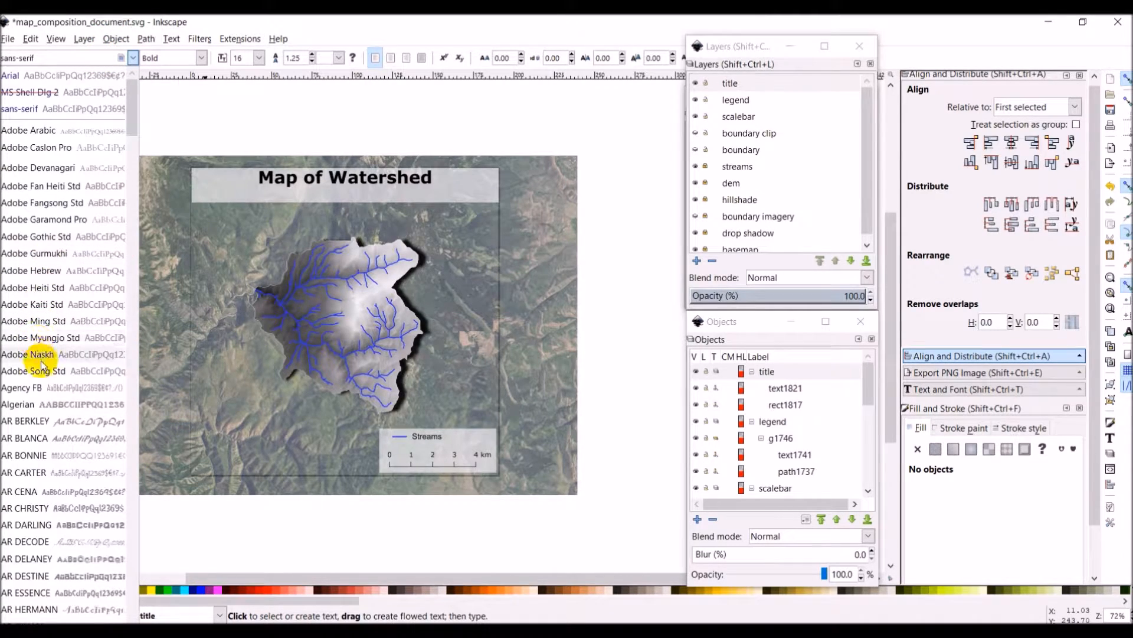
scroll(59, 499, "down", 5)
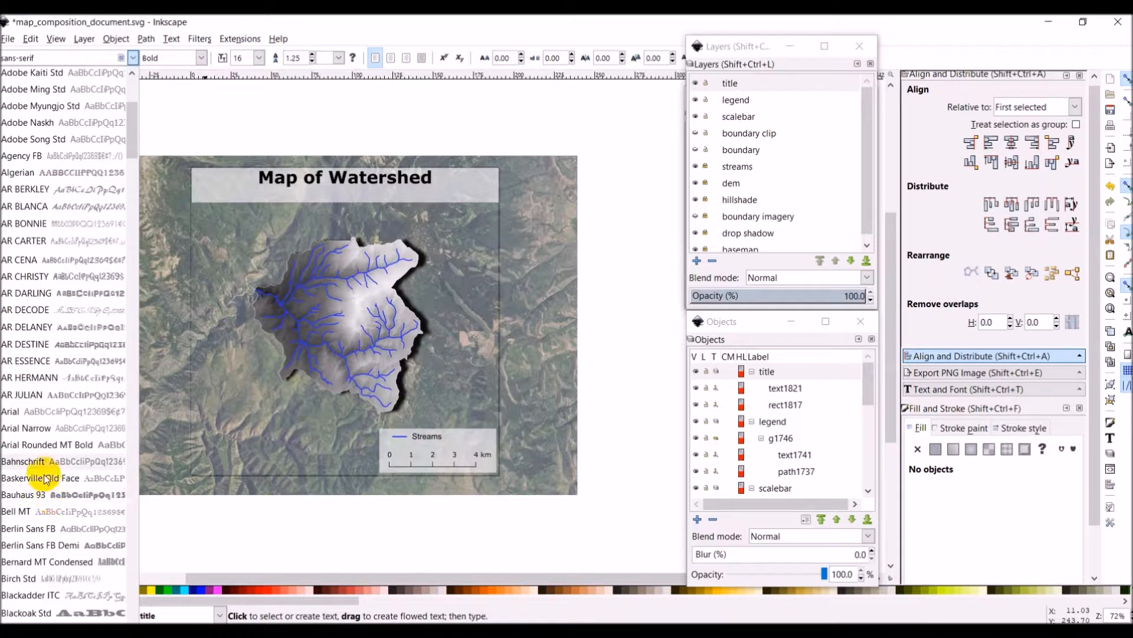
left_click(20, 412)
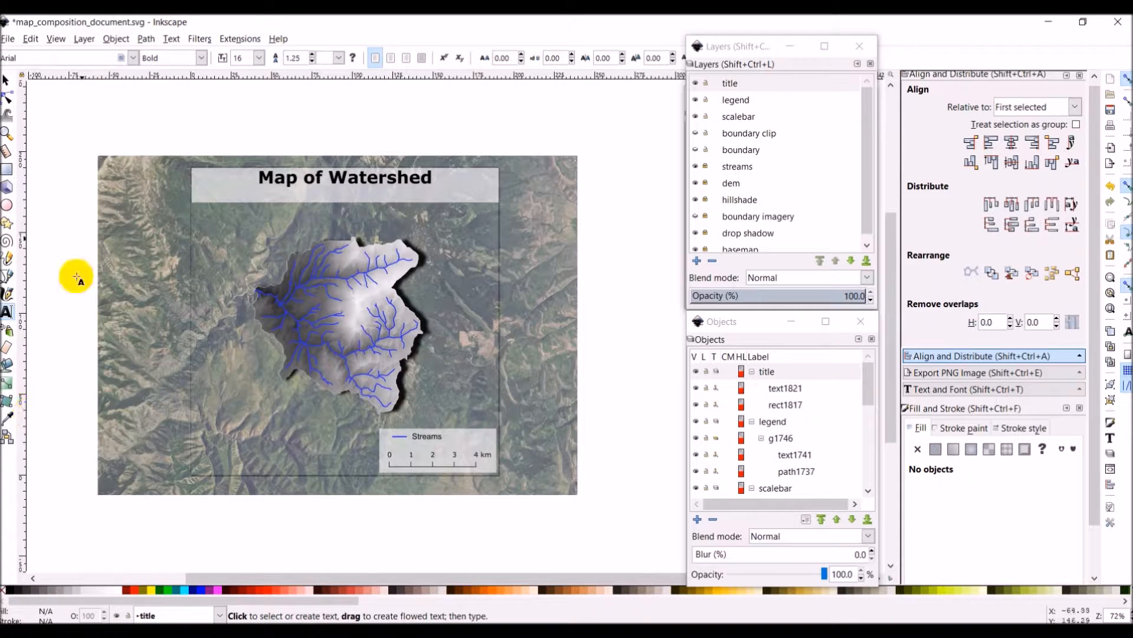
left_click(201, 57)
left_click(159, 75)
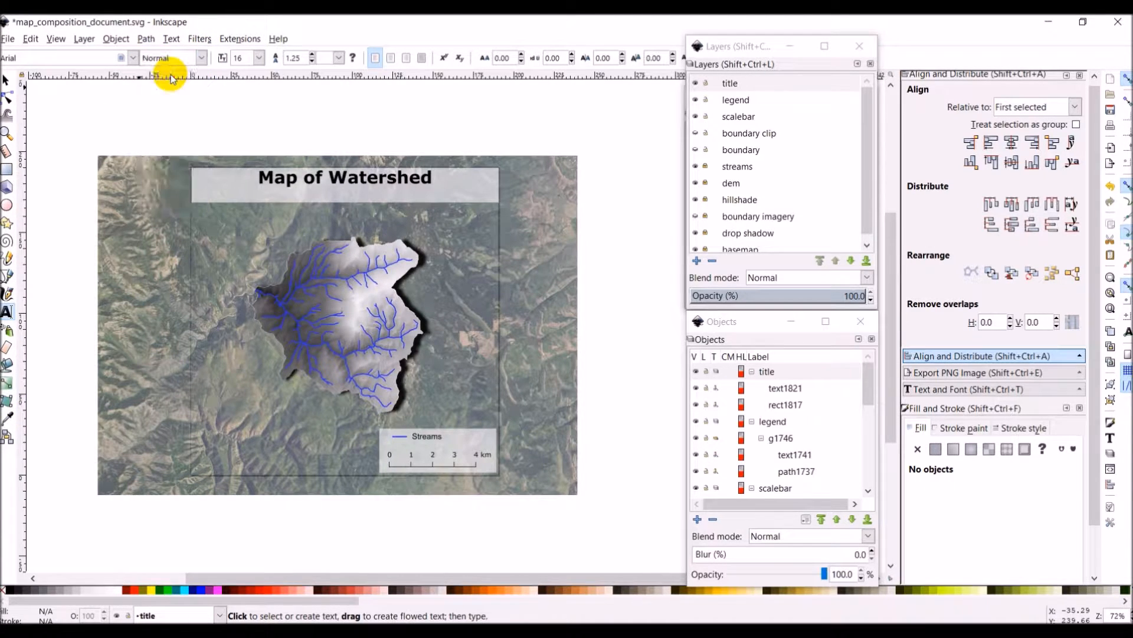
- Set the font size to 16 for a second line of text beneath the map title
left_click(333, 194)
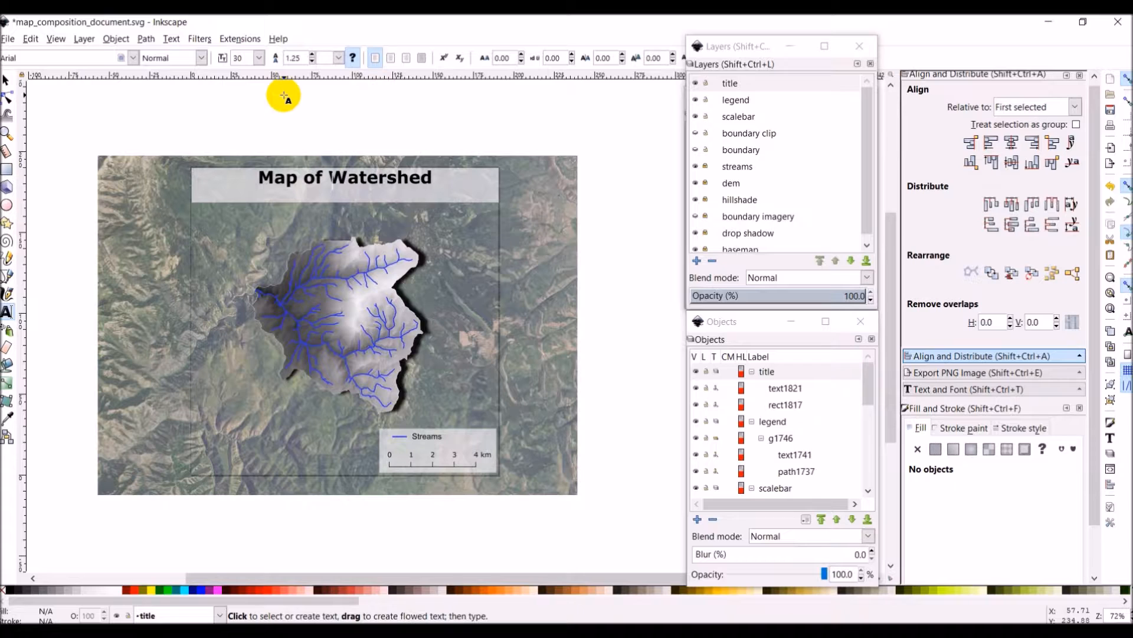
left_click(258, 58)
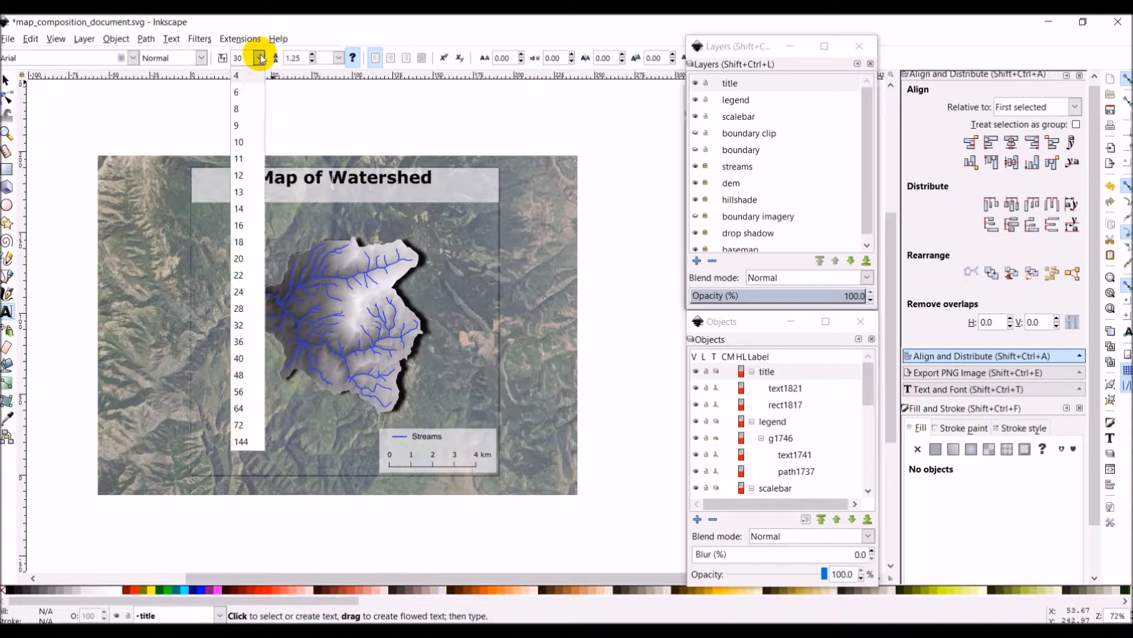
left_click(240, 225)
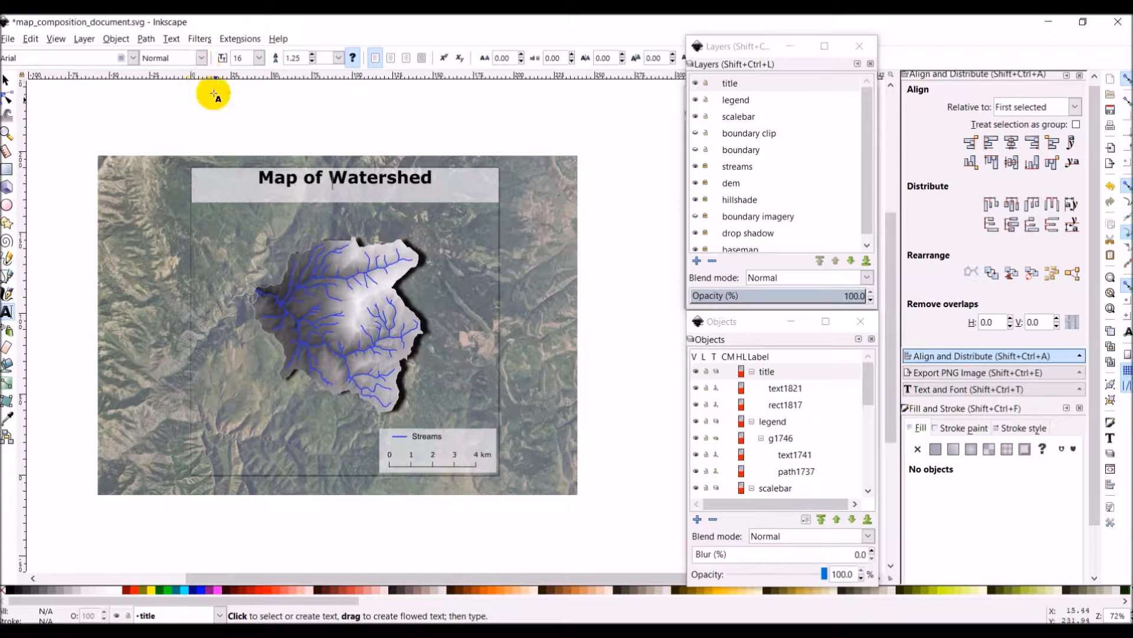
key("b")
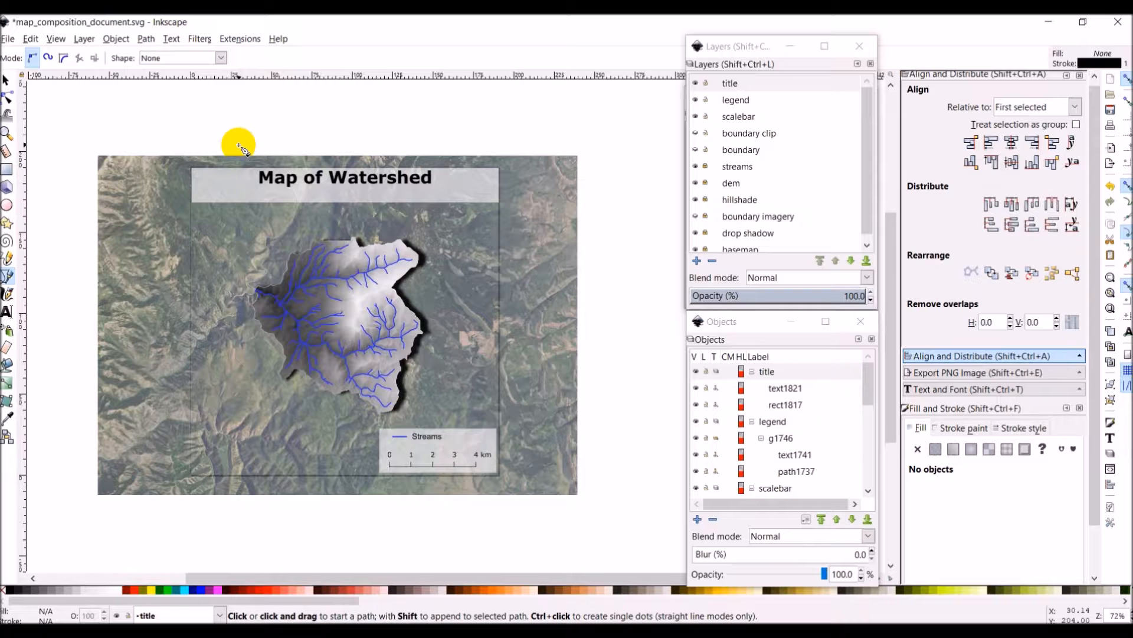
left_click(6, 80)
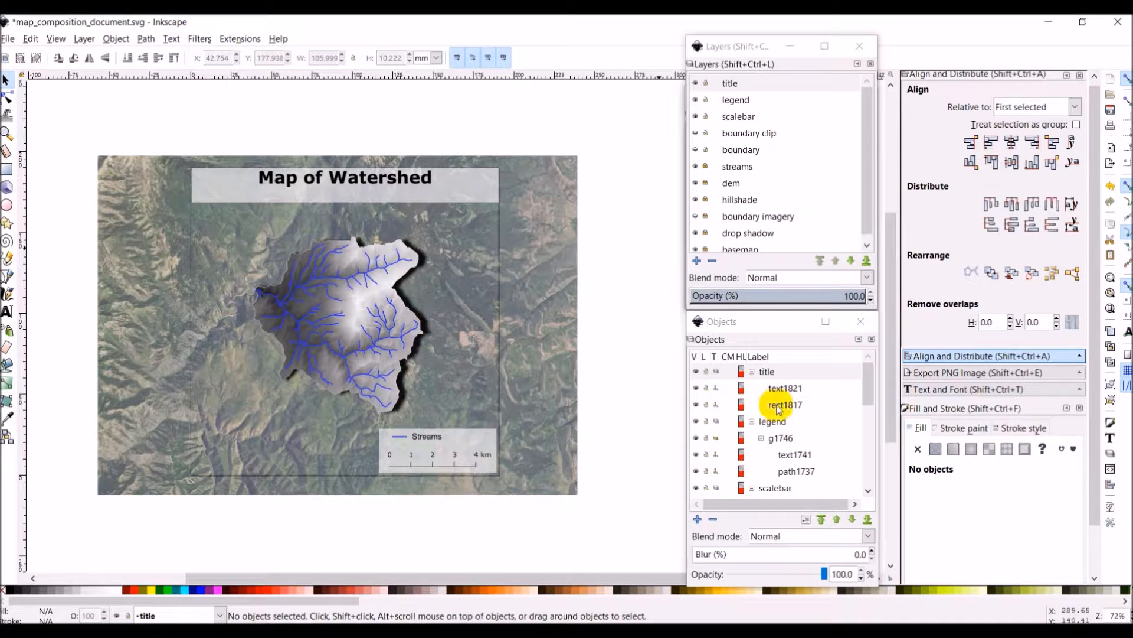
- Add the text "by OpenSourceOptions" beneath the map title, in the title layer
left_click(732, 84)
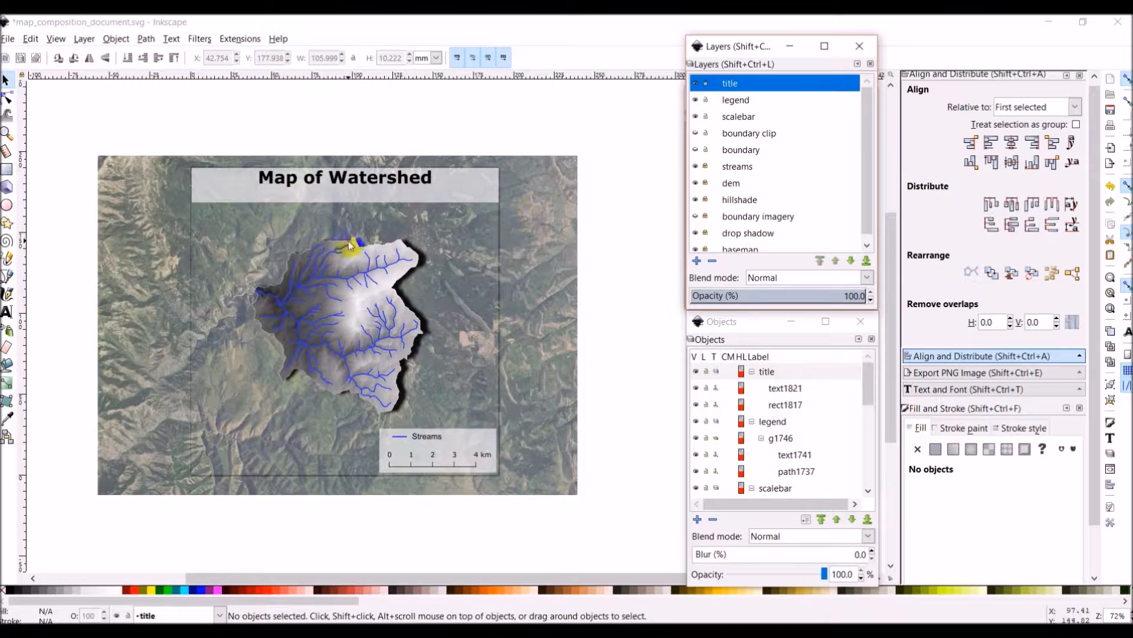
scroll(248, 189, "up", 3)
scroll(53, 127, "down", 1)
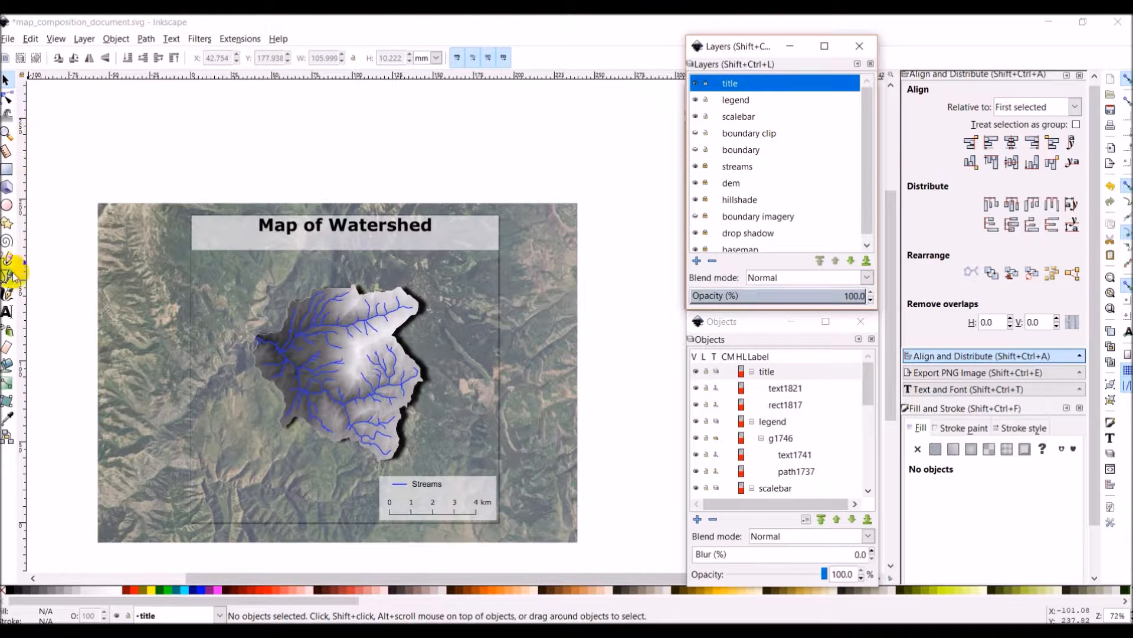
left_click(7, 311)
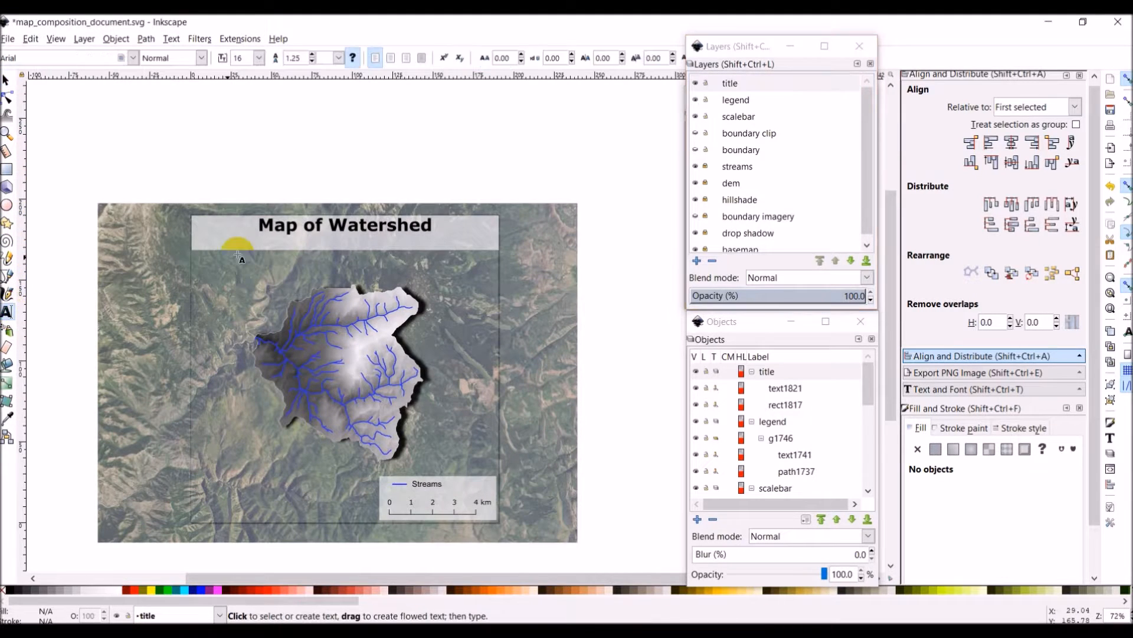
left_click(320, 243)
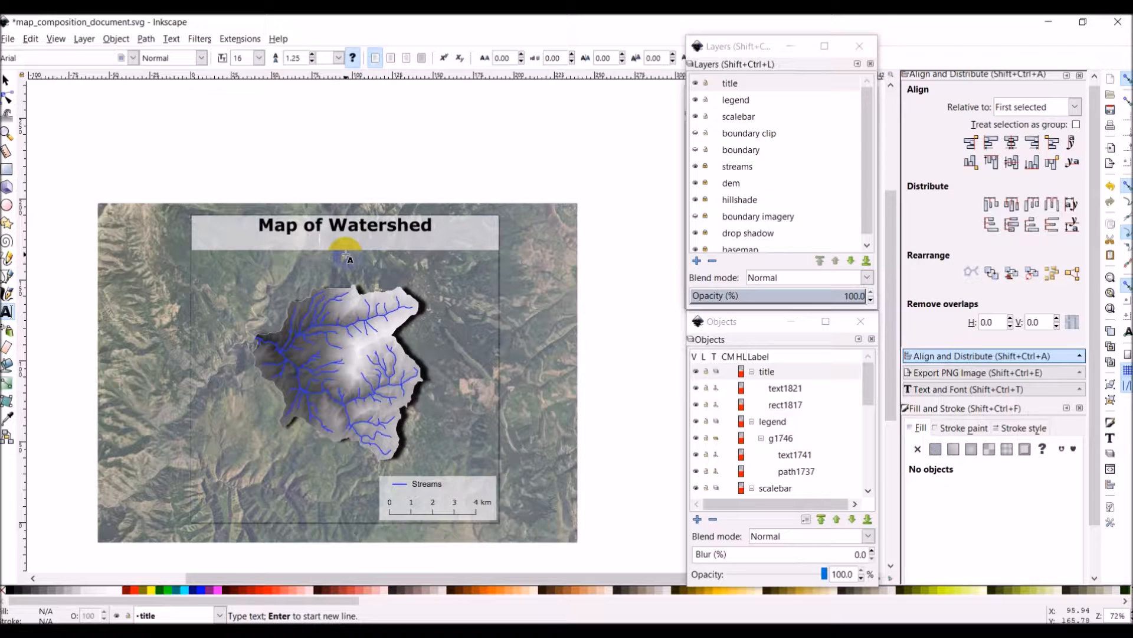
type("A")
key("BackSpace")
type("b")
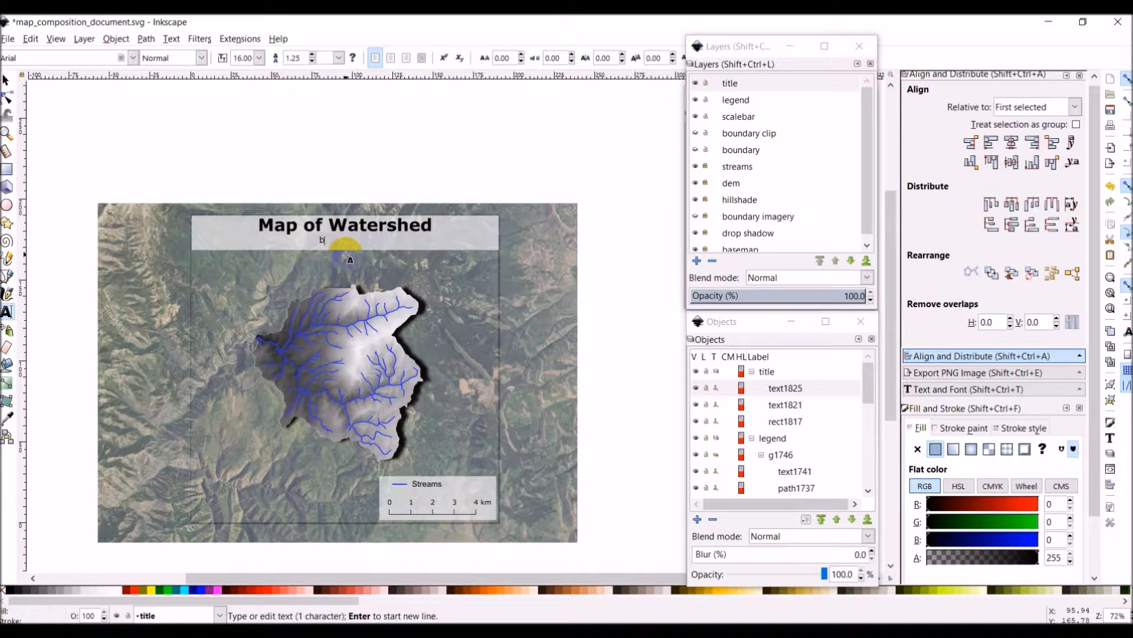
type("y OpenSourceOptions")
key("Escape")
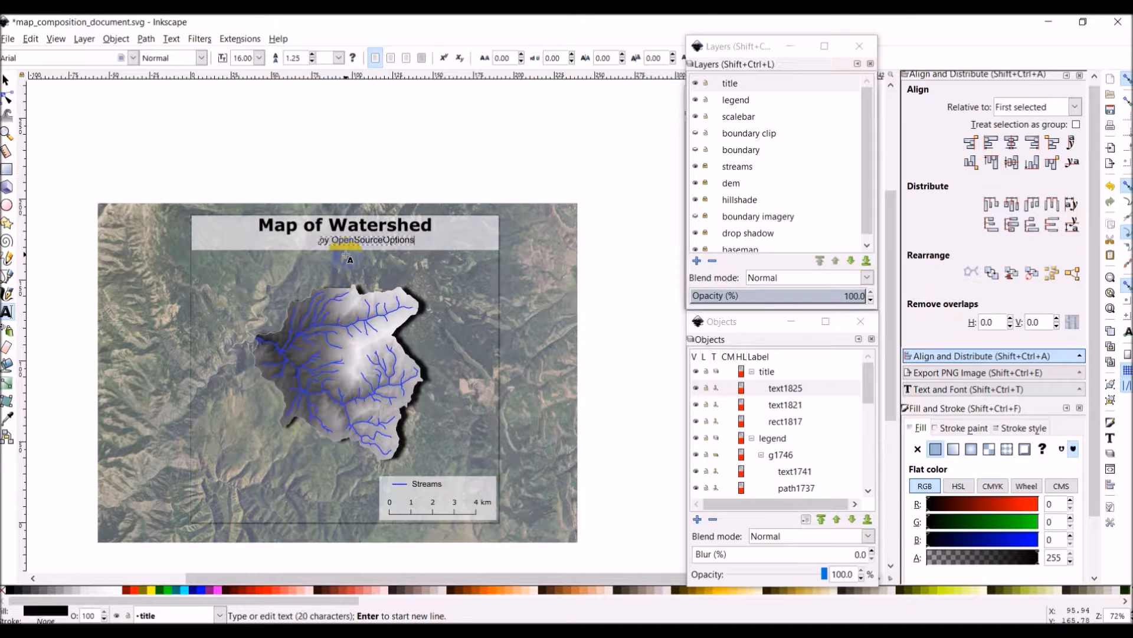
- Center the "by OpenSourceOptions" text on the banner rectangle's vertical axis, aligned relative to the last selected object
left_click(7, 83)
left_click(382, 244)
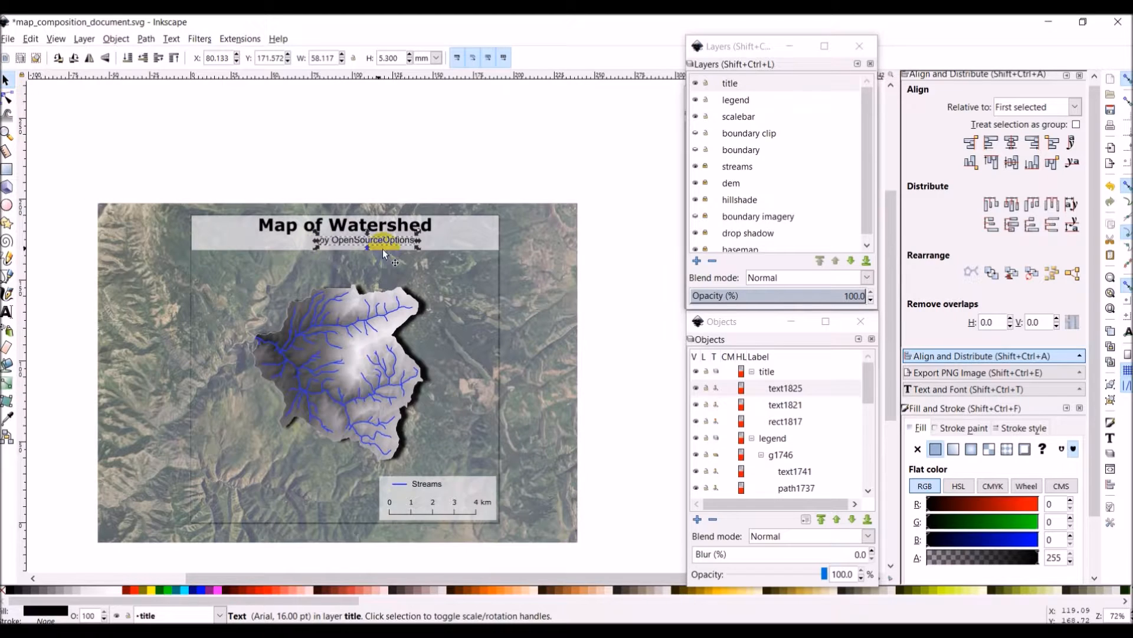
left_click(487, 241, "shift")
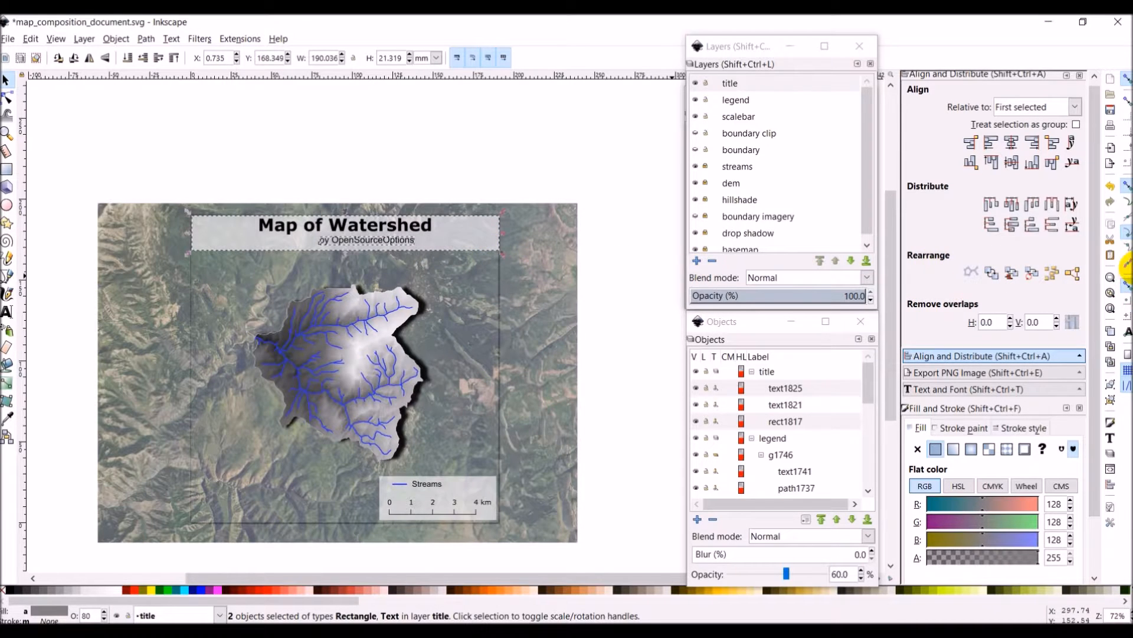
left_click(1076, 109)
left_click(1036, 126)
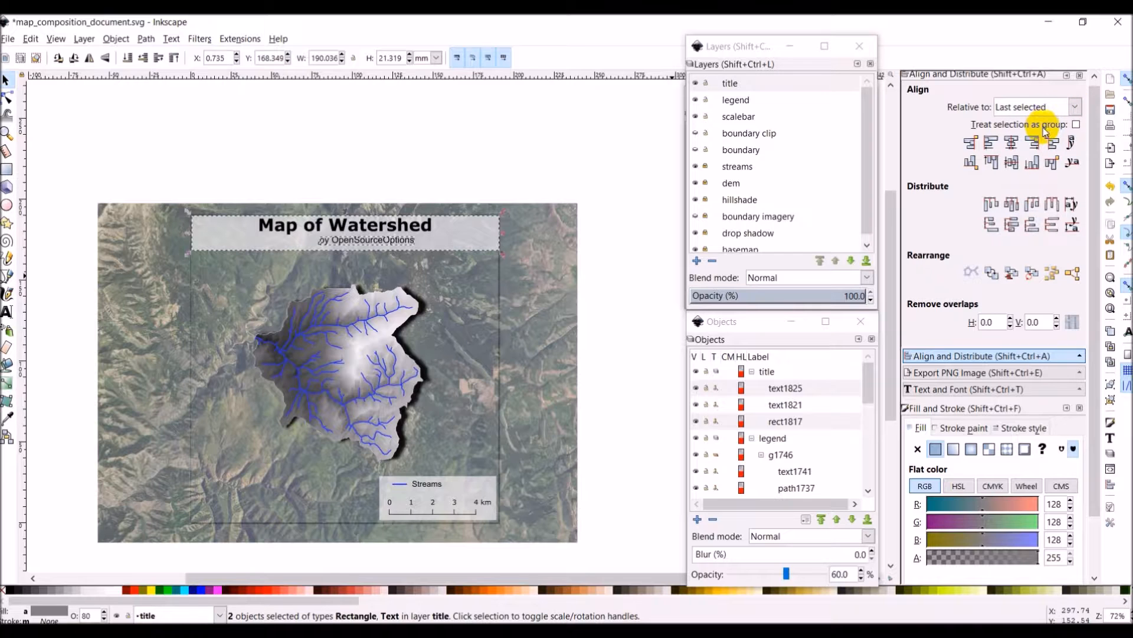
left_click(1012, 143)
left_click(622, 246)
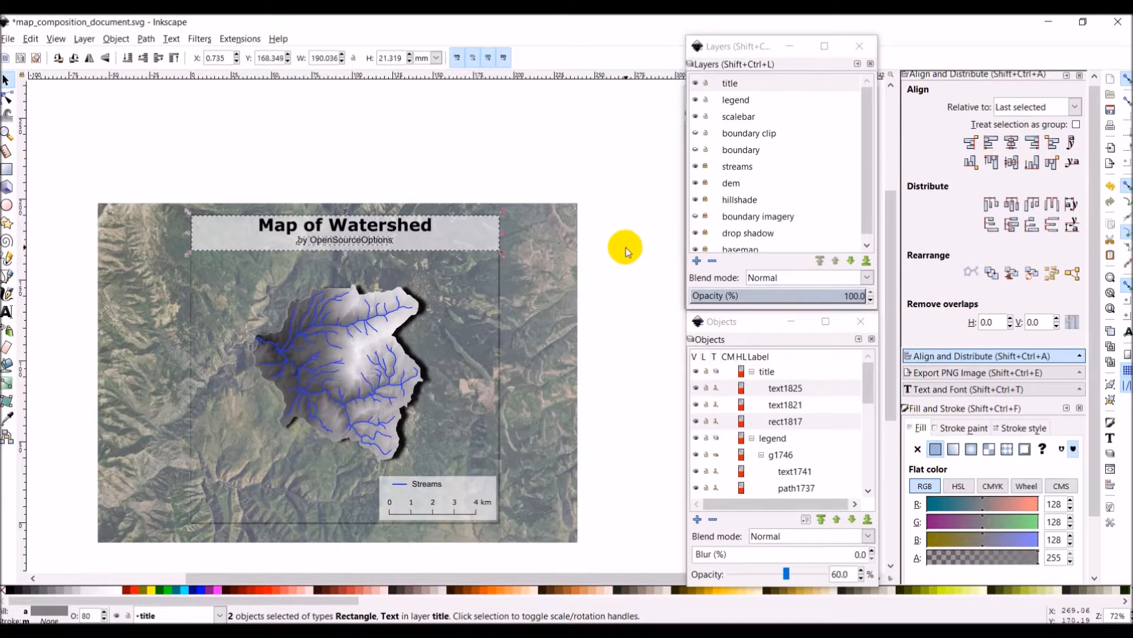
- Nudge the "by OpenSourceOptions" text slightly downward and deselect it
left_click(367, 242)
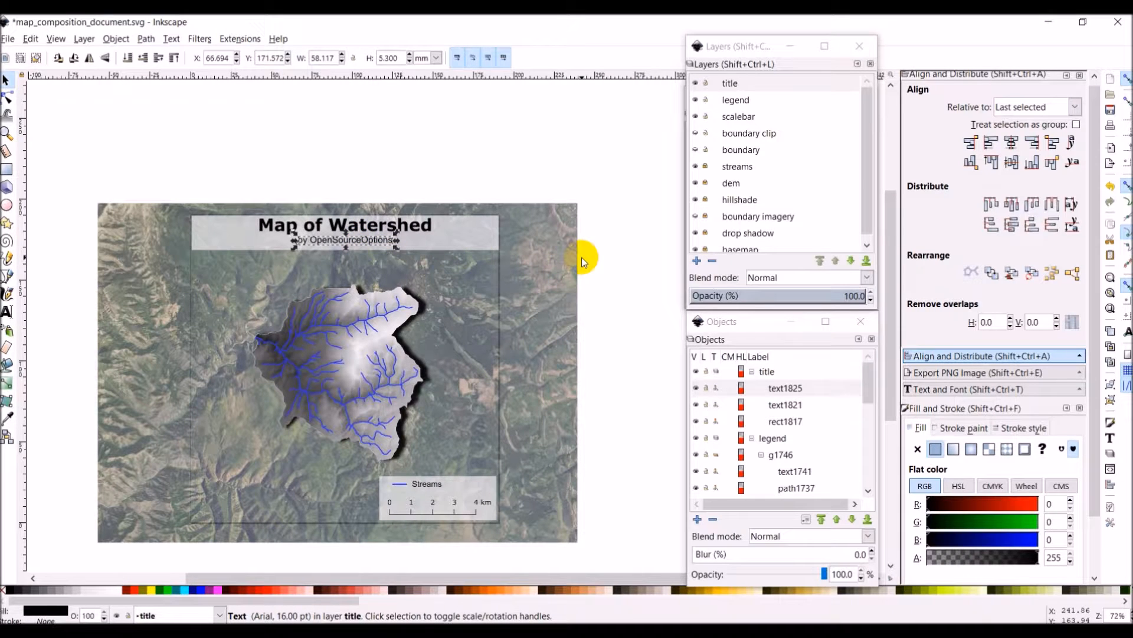
key("Down")
key("Down")
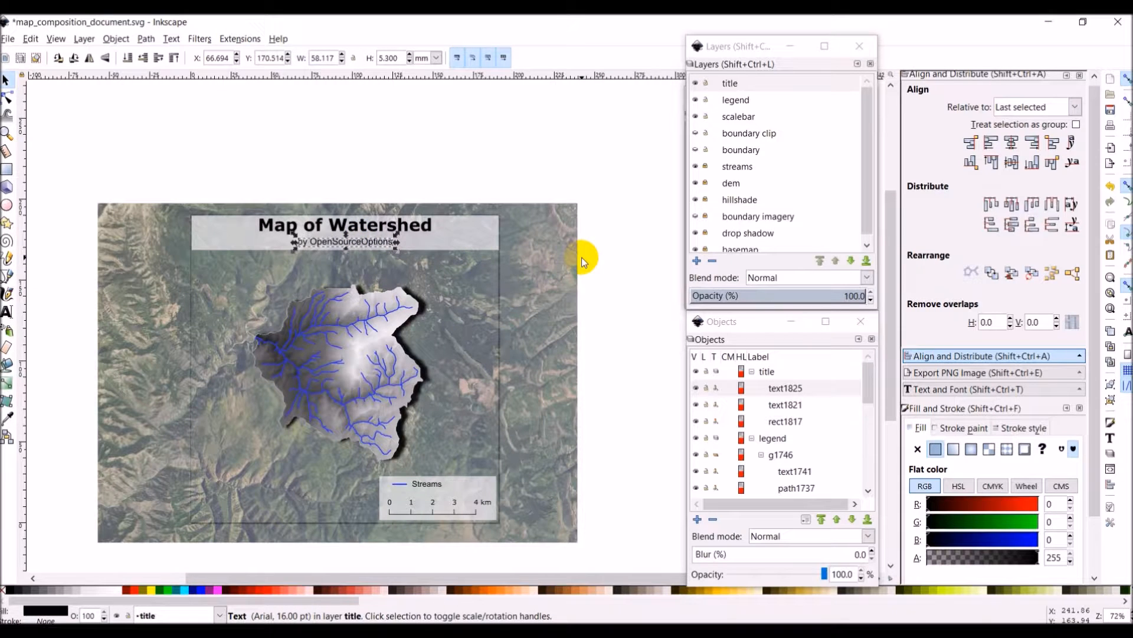
left_click(617, 278)
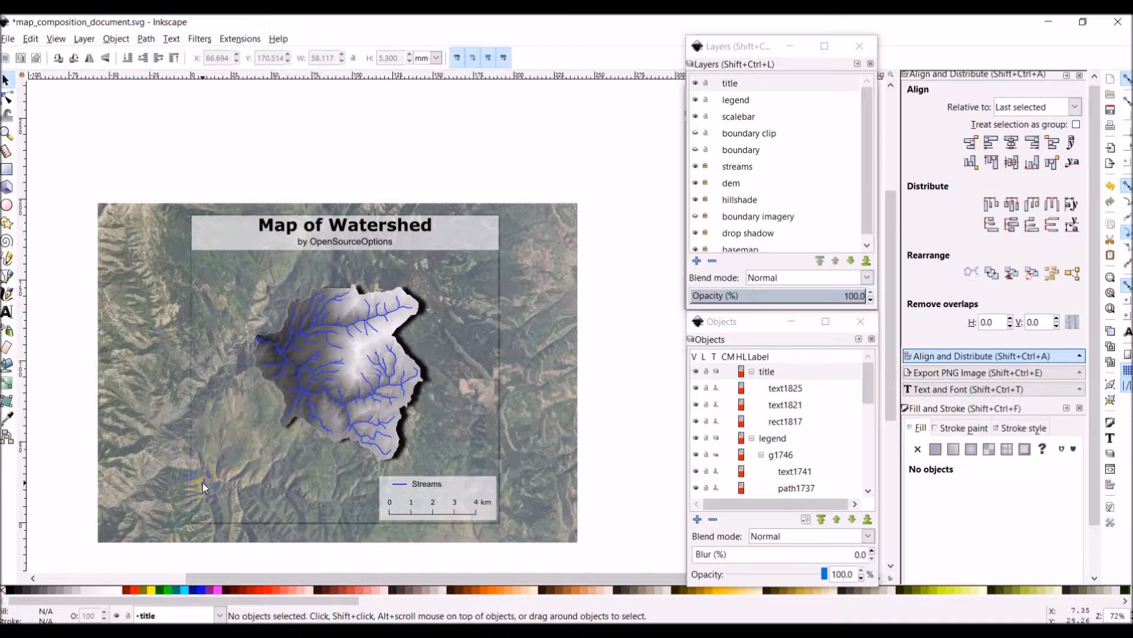
- Add a layer named "north arrow" and lower it to just beneath the title layer
scroll(204, 485, "down", 2)
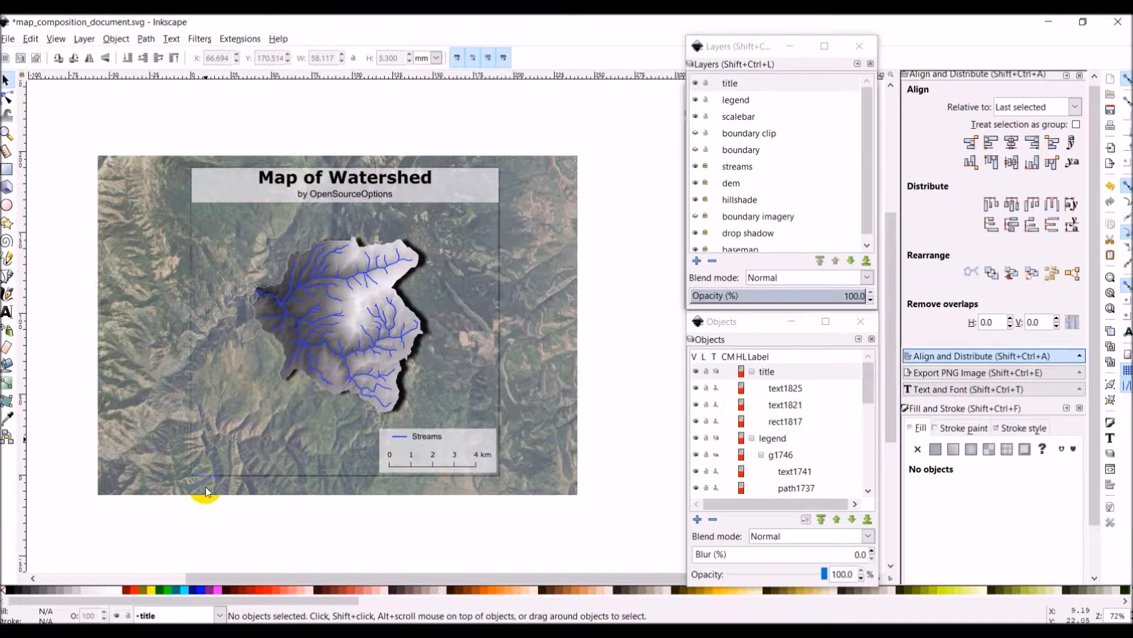
scroll(208, 461, "up", 2)
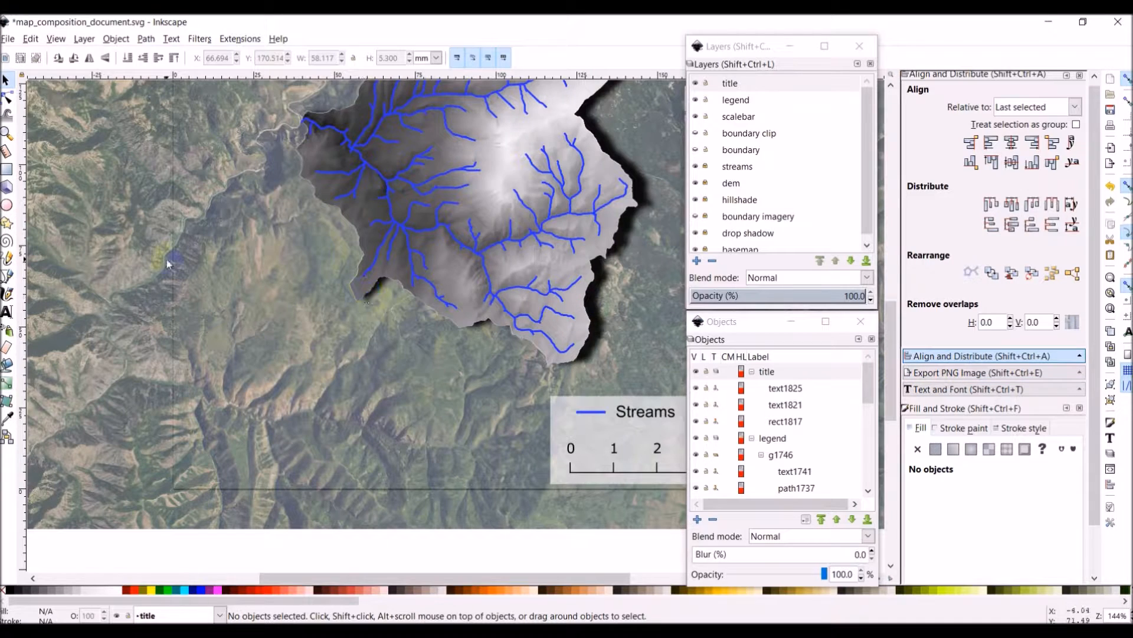
left_click(7, 277)
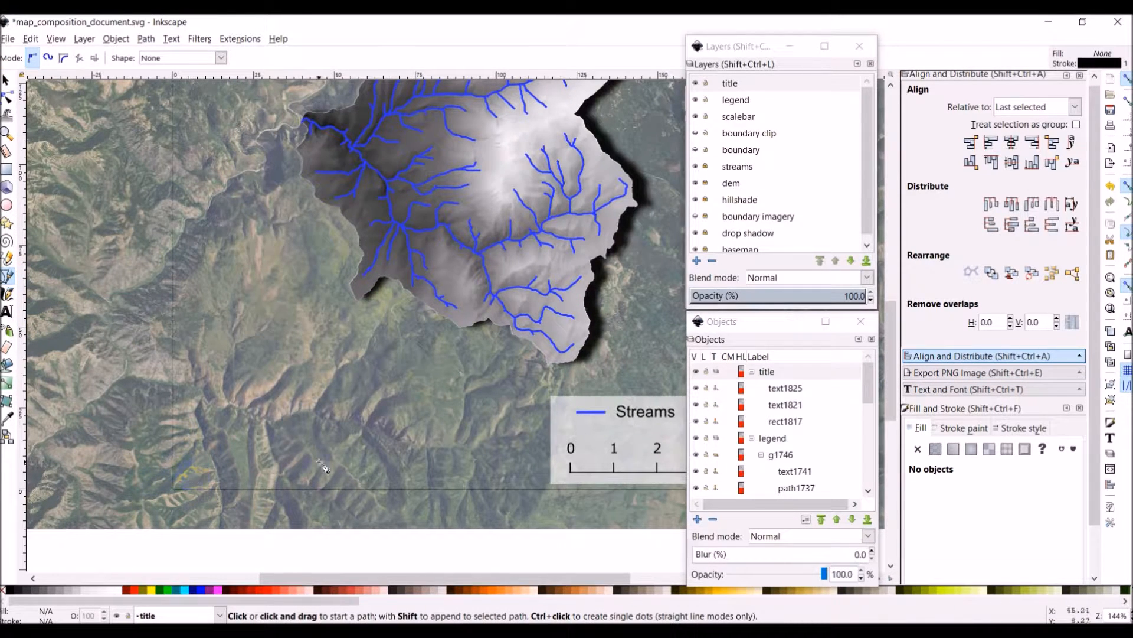
left_click(730, 83)
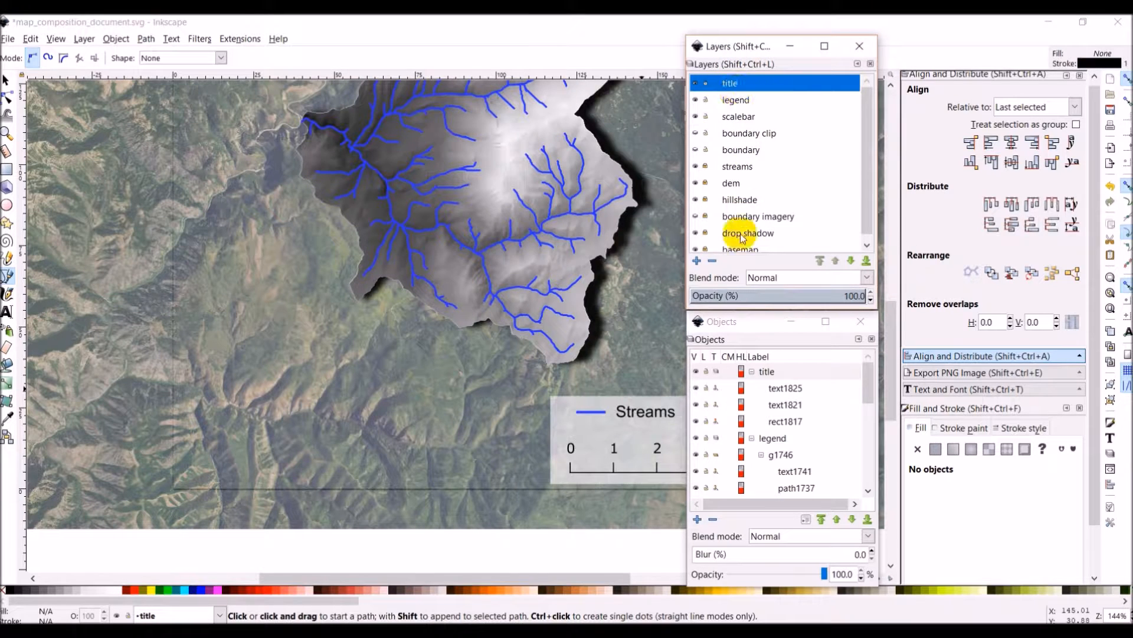
left_click(697, 260)
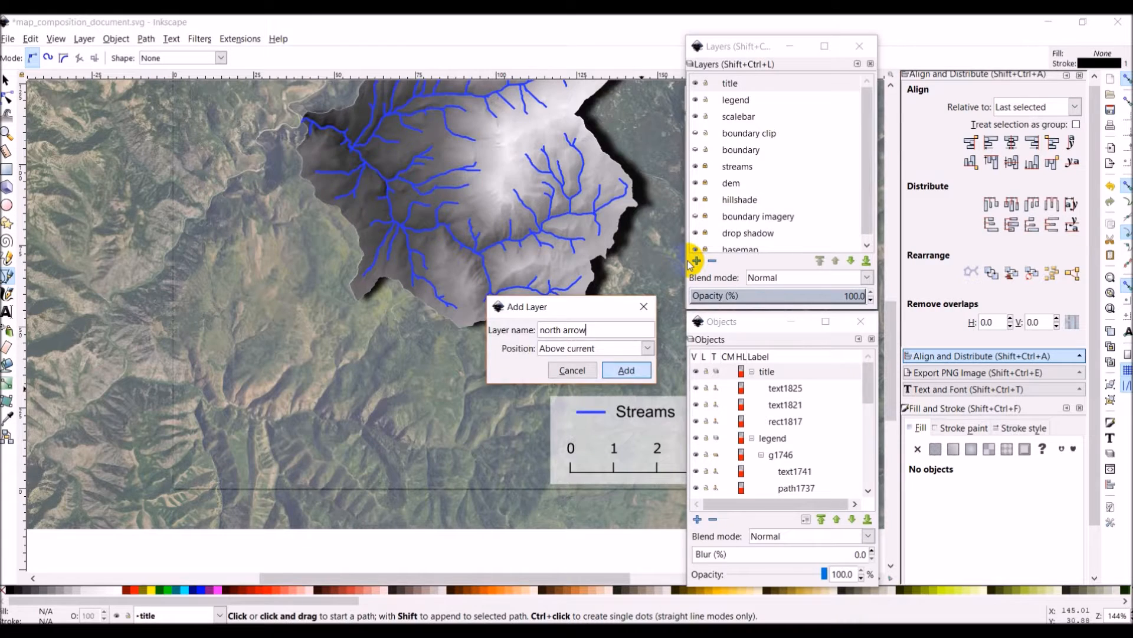
key("Return")
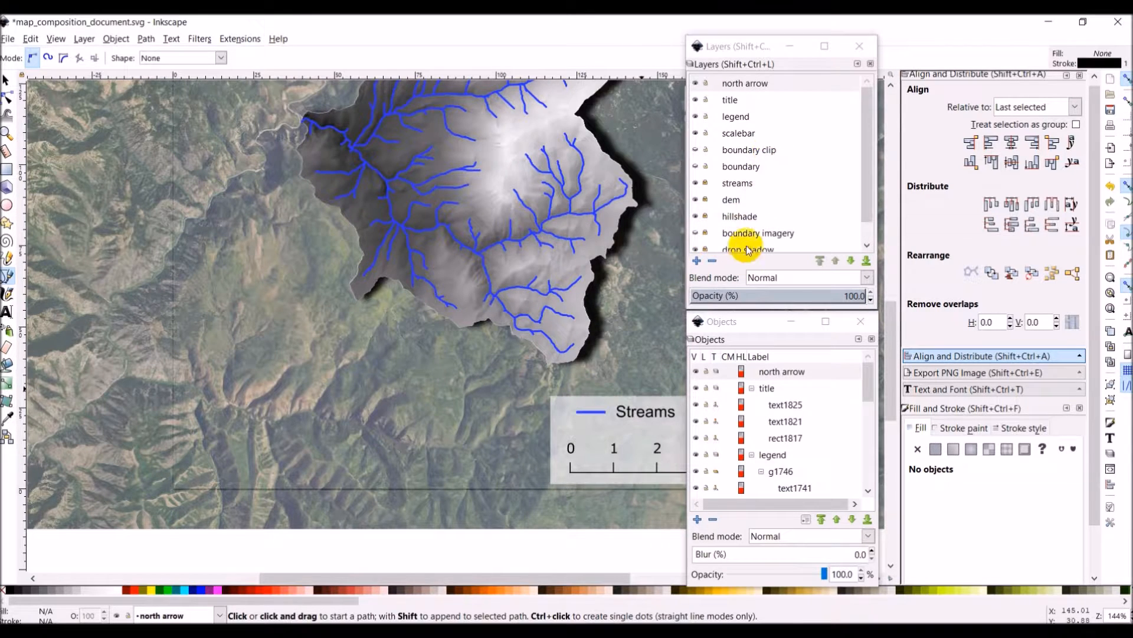
left_click(848, 263)
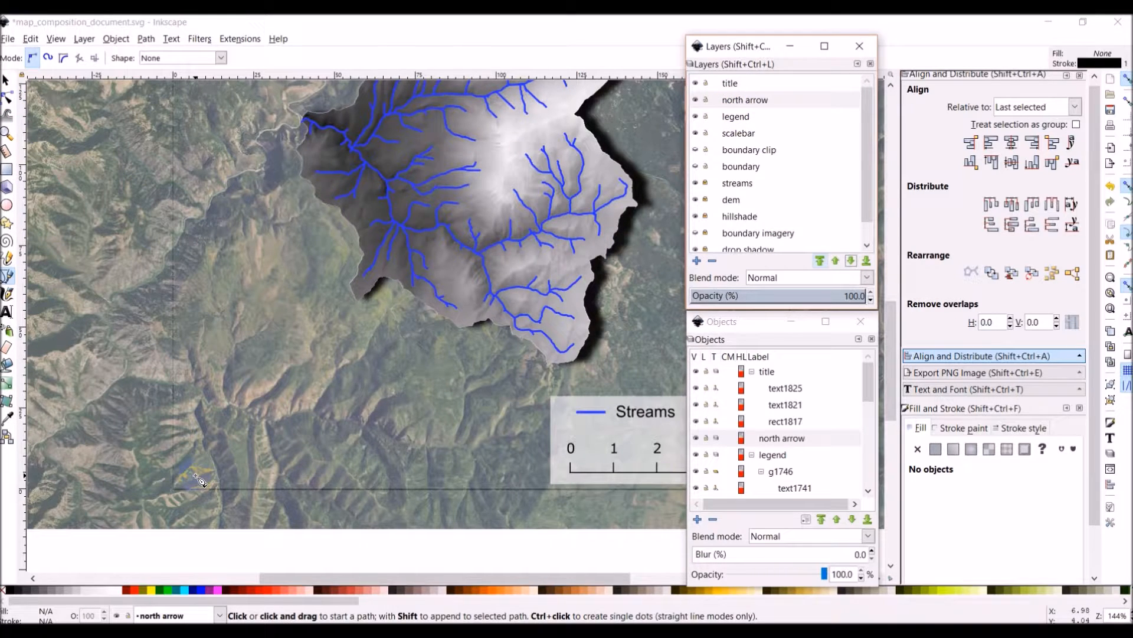
- Draw a straight vertical line about 24 mm long near the page's lower-left corner in the north arrow layer
left_click(195, 475)
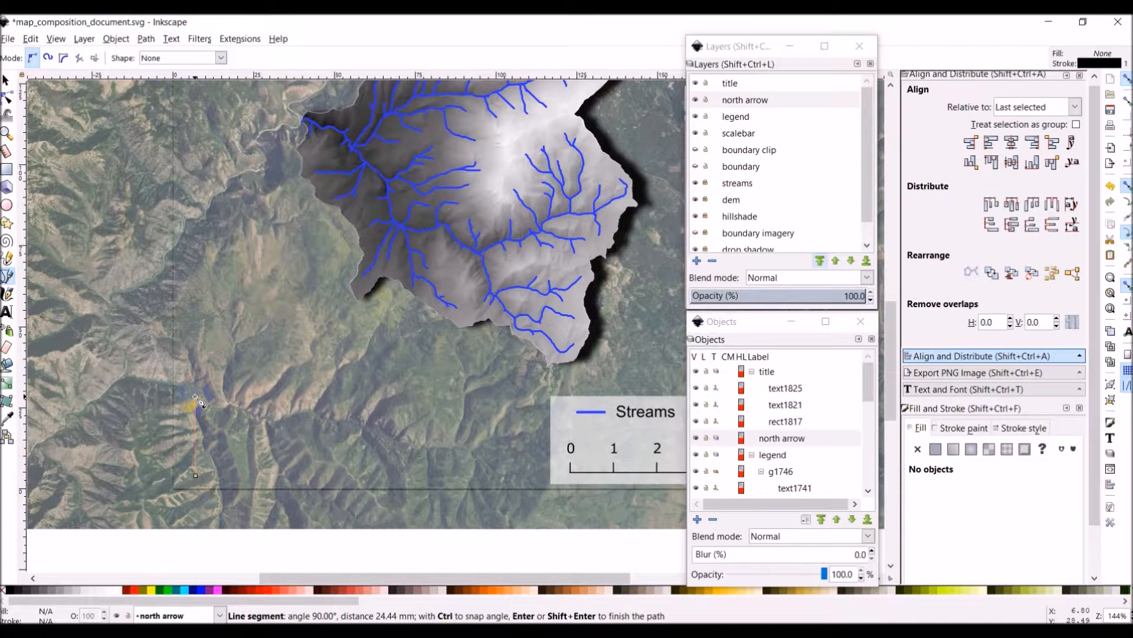
left_click(196, 397)
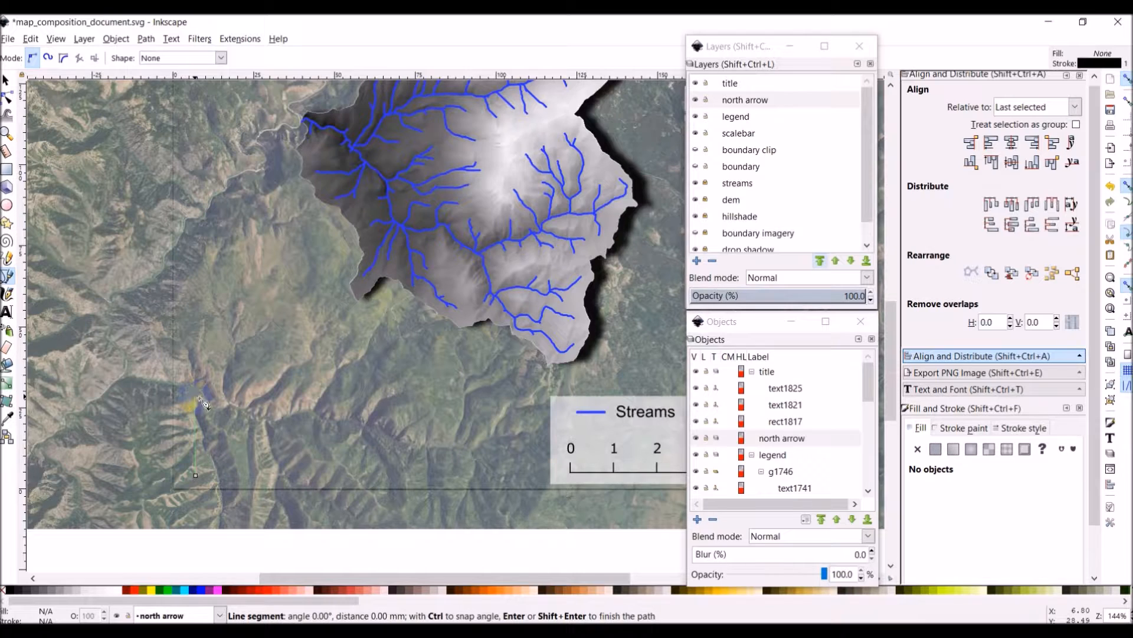
key("Return")
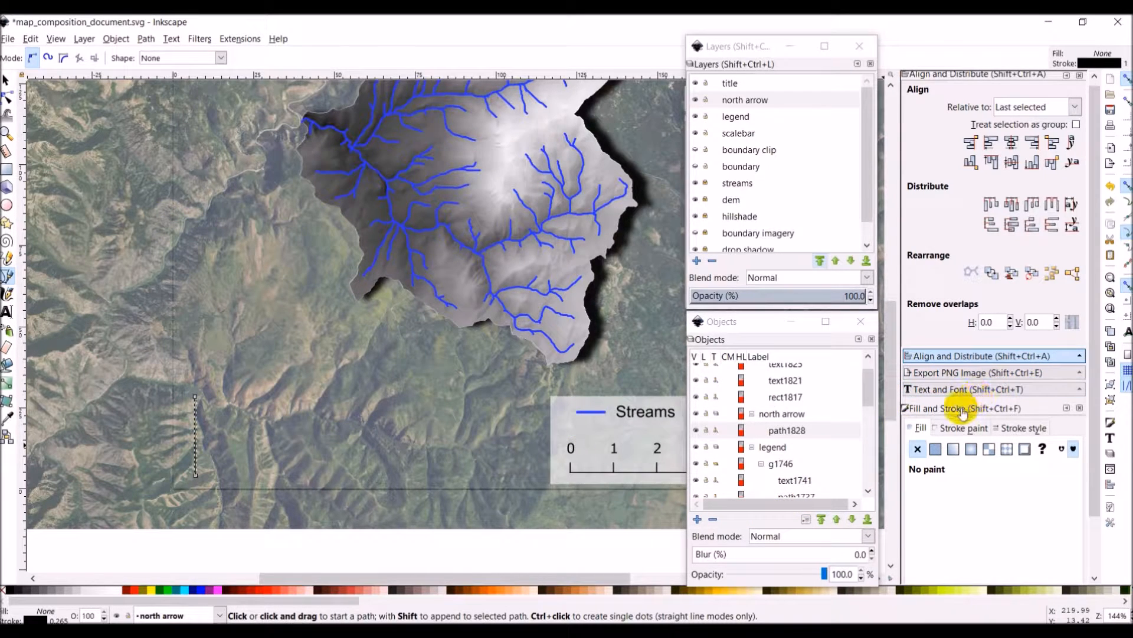
- Give the vertical line a filled right-pointing triangle as mid marker and set its stroke width to 0.565 mm
scroll(994, 434, "down", 2)
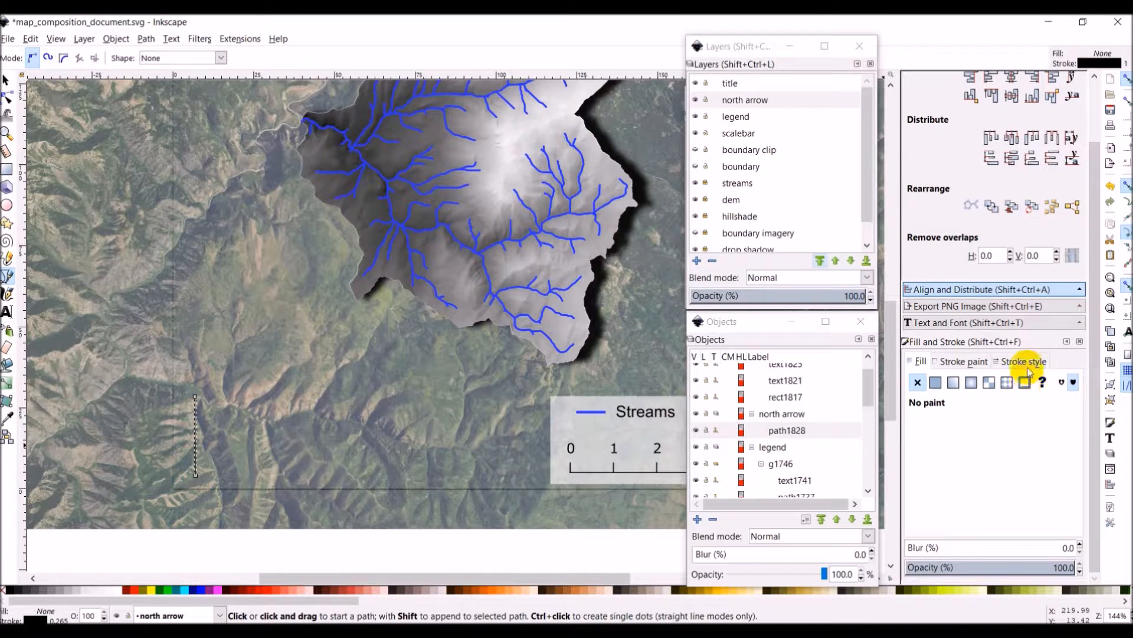
left_click(951, 362)
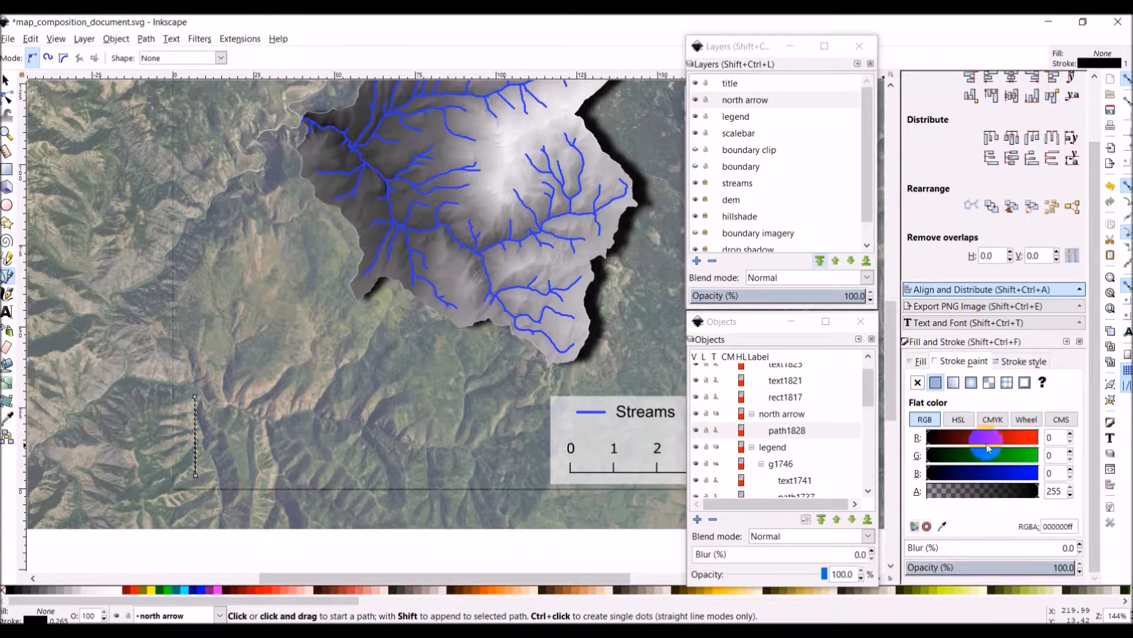
left_click(1013, 362)
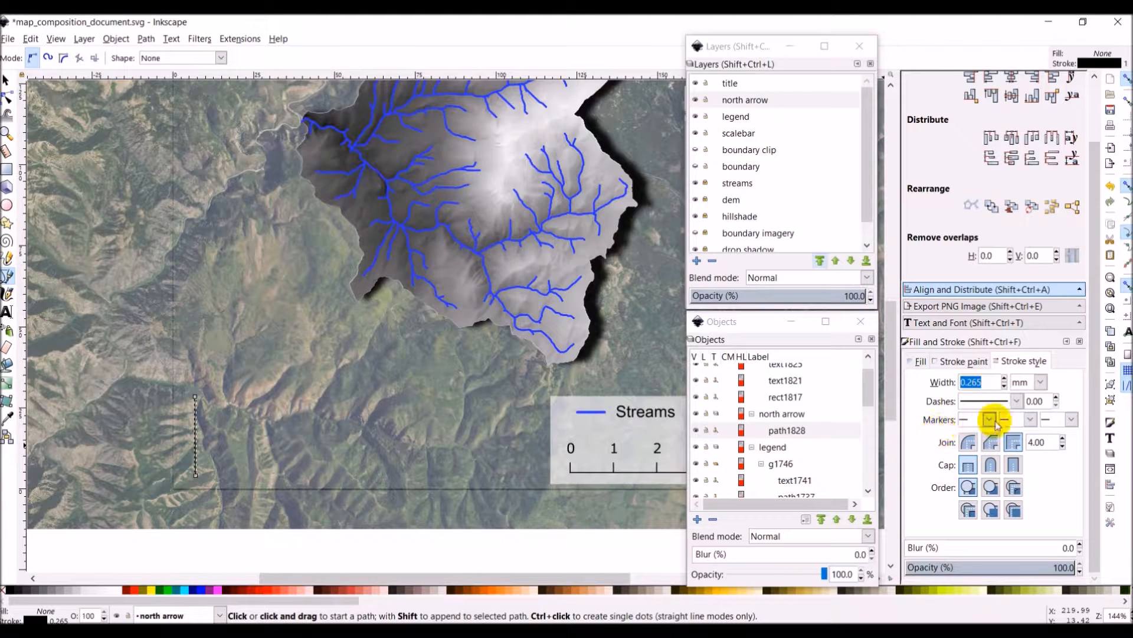
left_click(1031, 420)
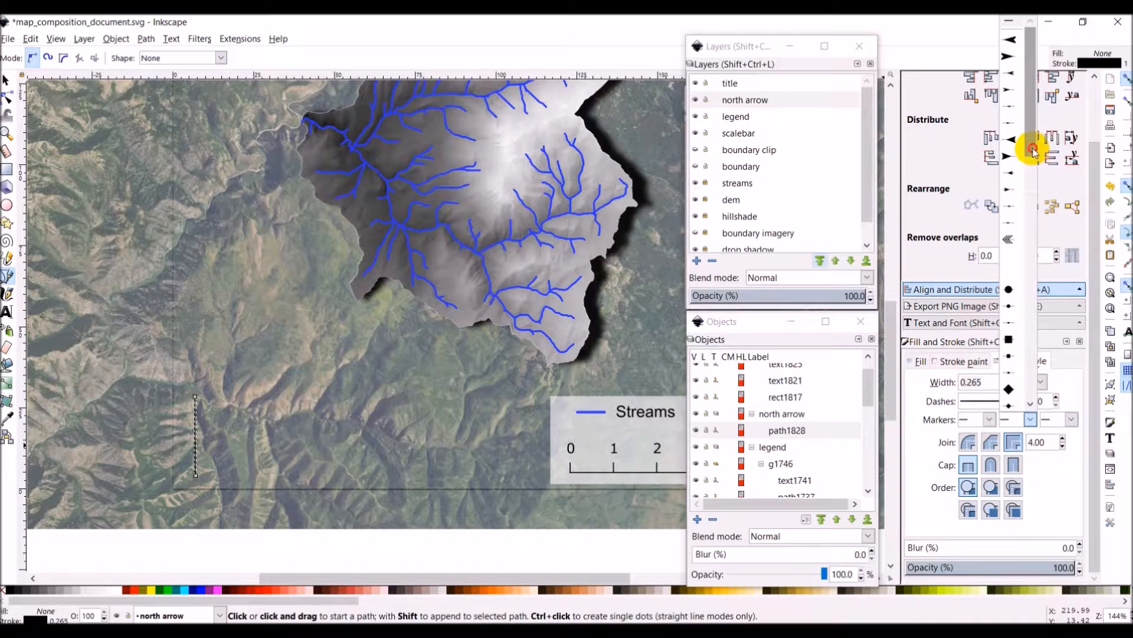
left_click_drag(1032, 115, 1027, 287)
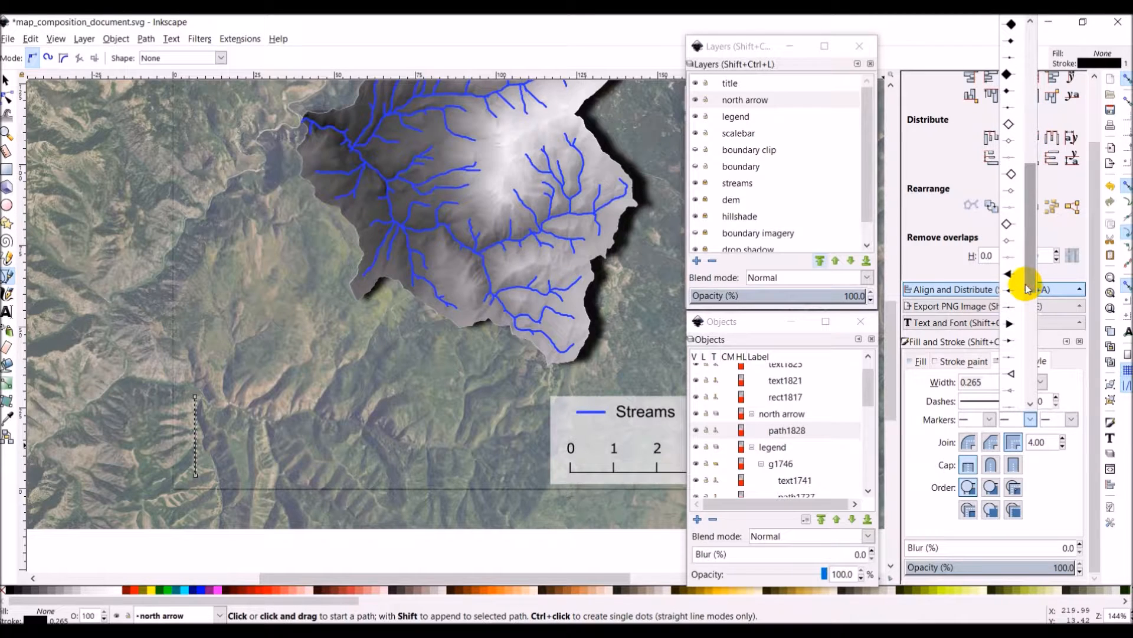
left_click(1009, 324)
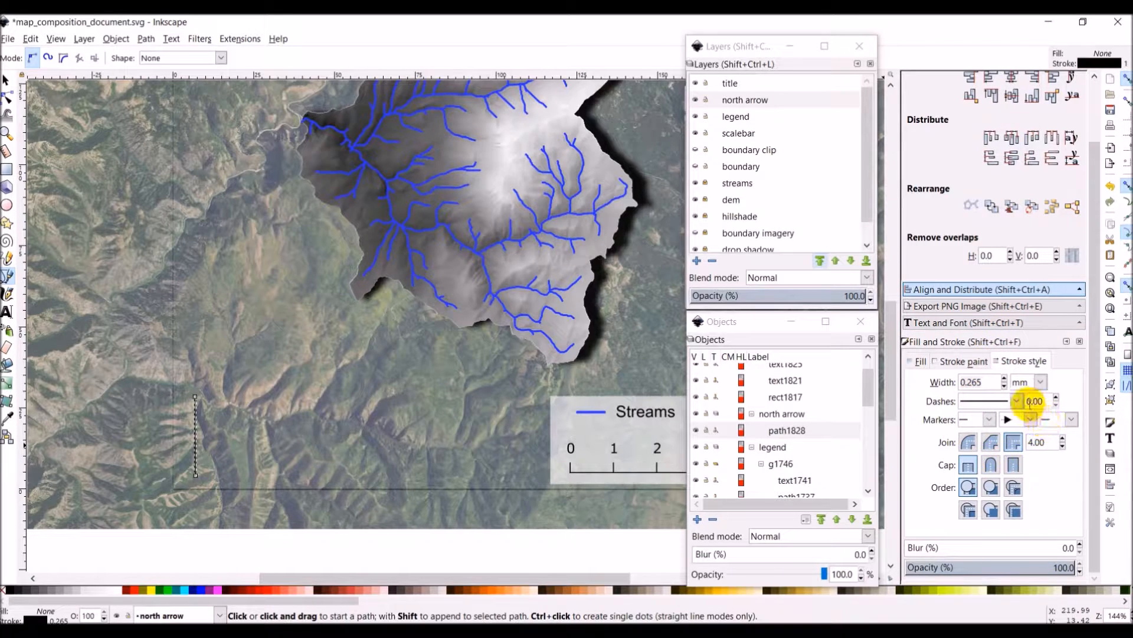
left_click(1004, 379)
left_click(1004, 378)
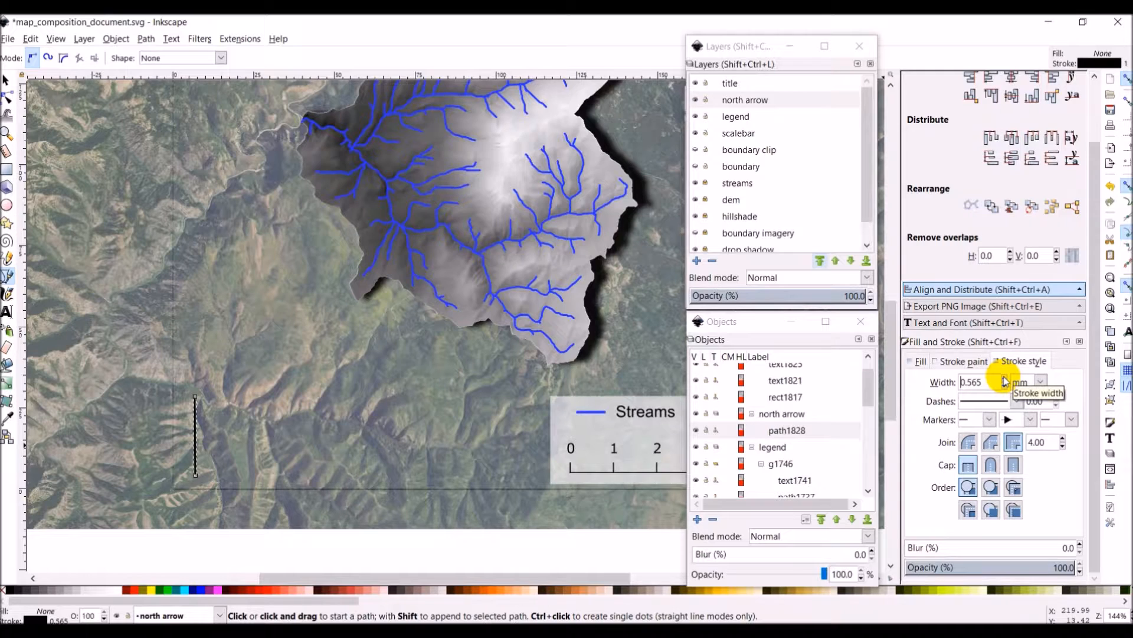
- Remove the vertical line's mid marker, give it a filled right-pointing triangle as end marker, and deselect it
left_click(1029, 422)
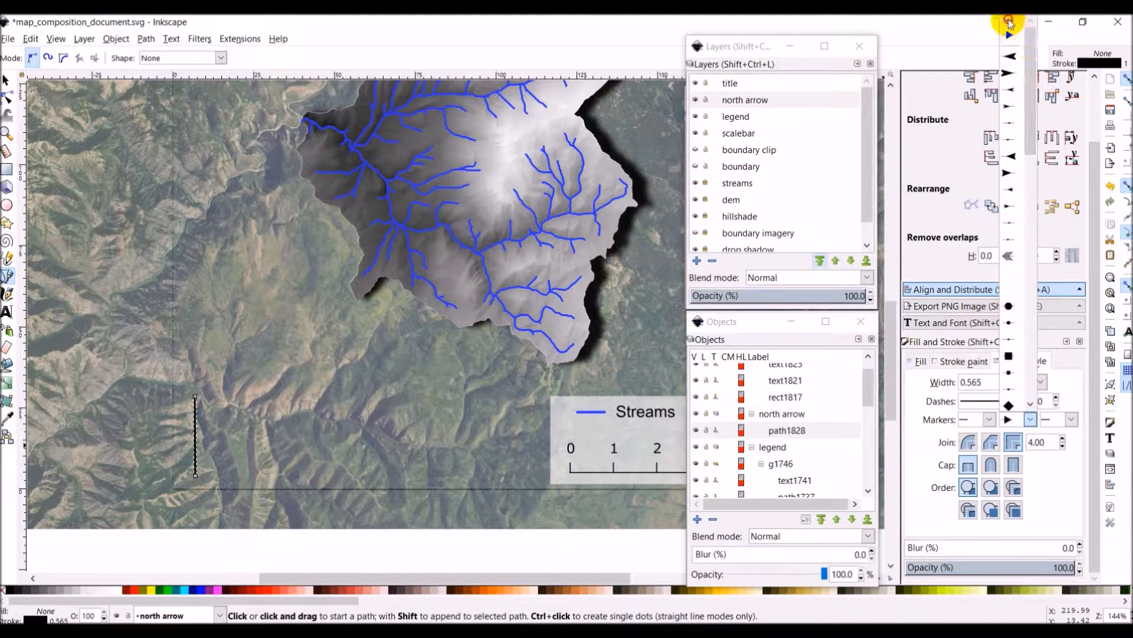
left_click(1007, 21)
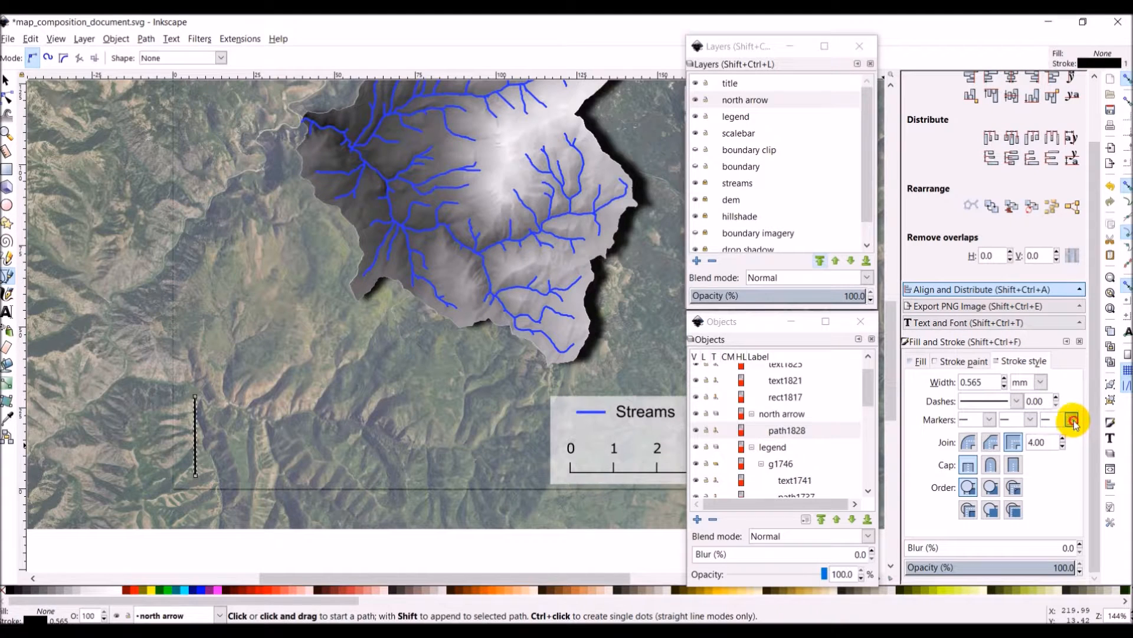
left_click(1071, 420)
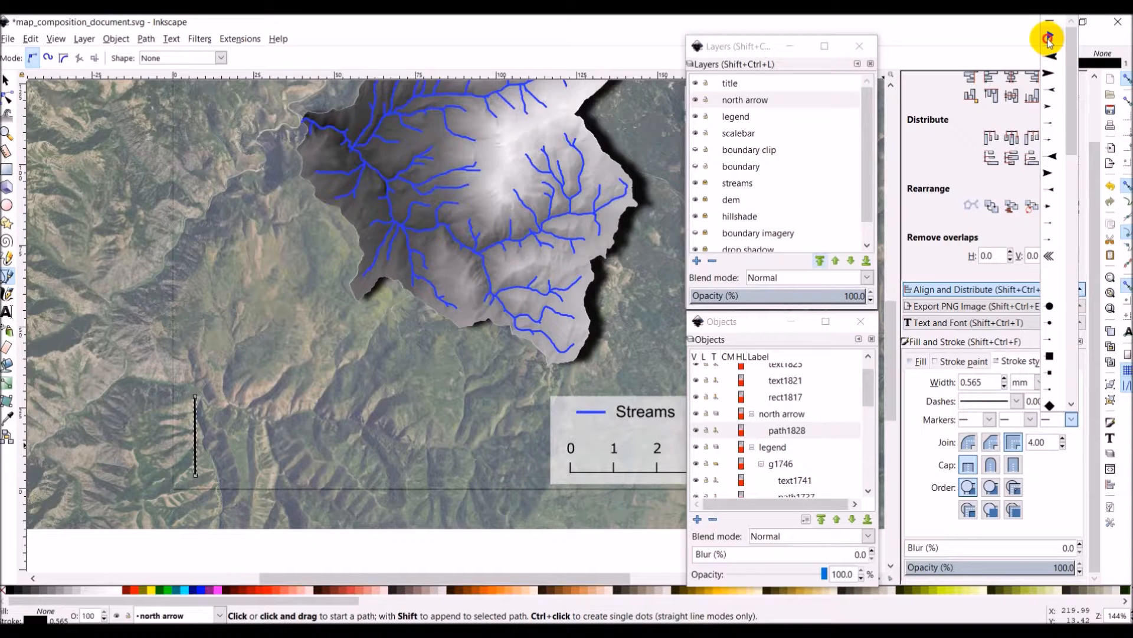
left_click(1048, 39)
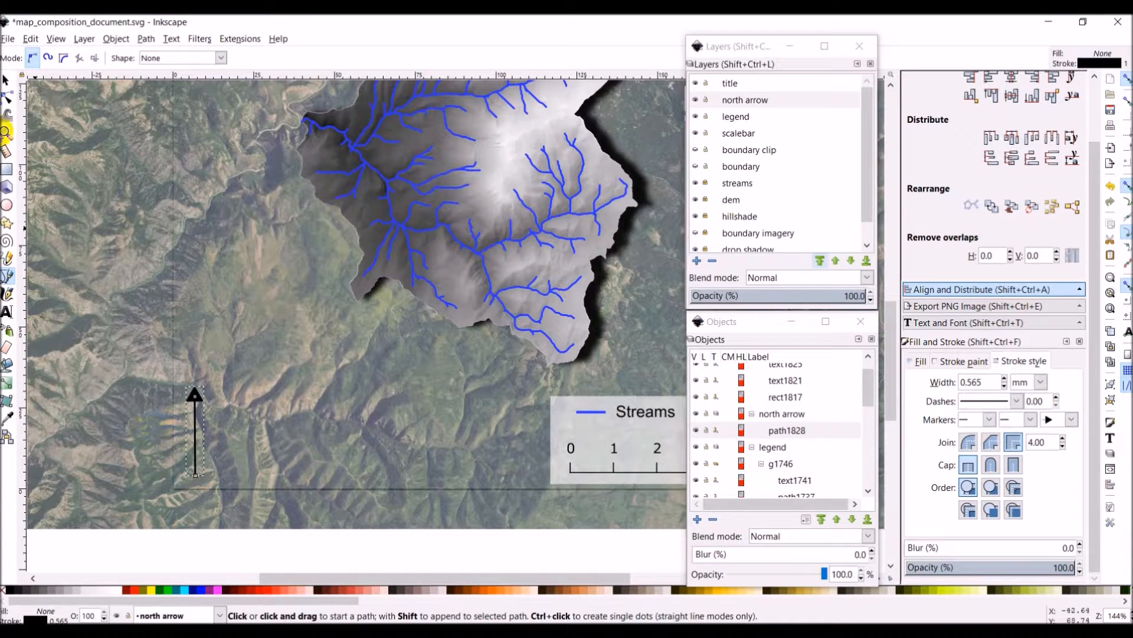
left_click(6, 79)
left_click(88, 293)
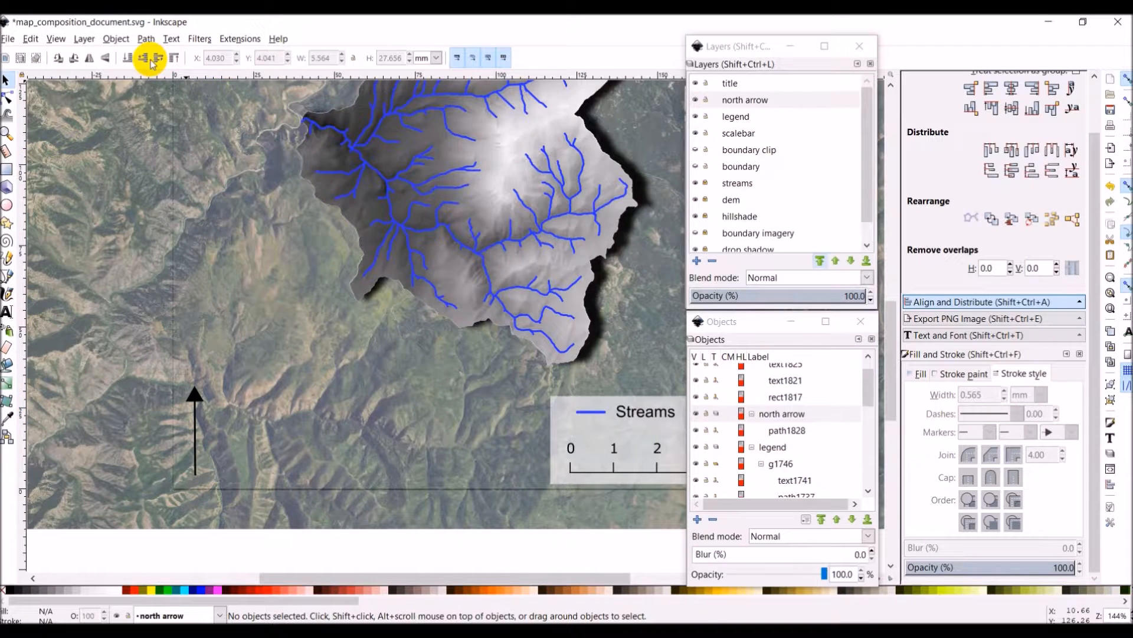
- Add a bold 16 pt Arial text "N" beside the lower end of the north arrow
left_click(7, 315)
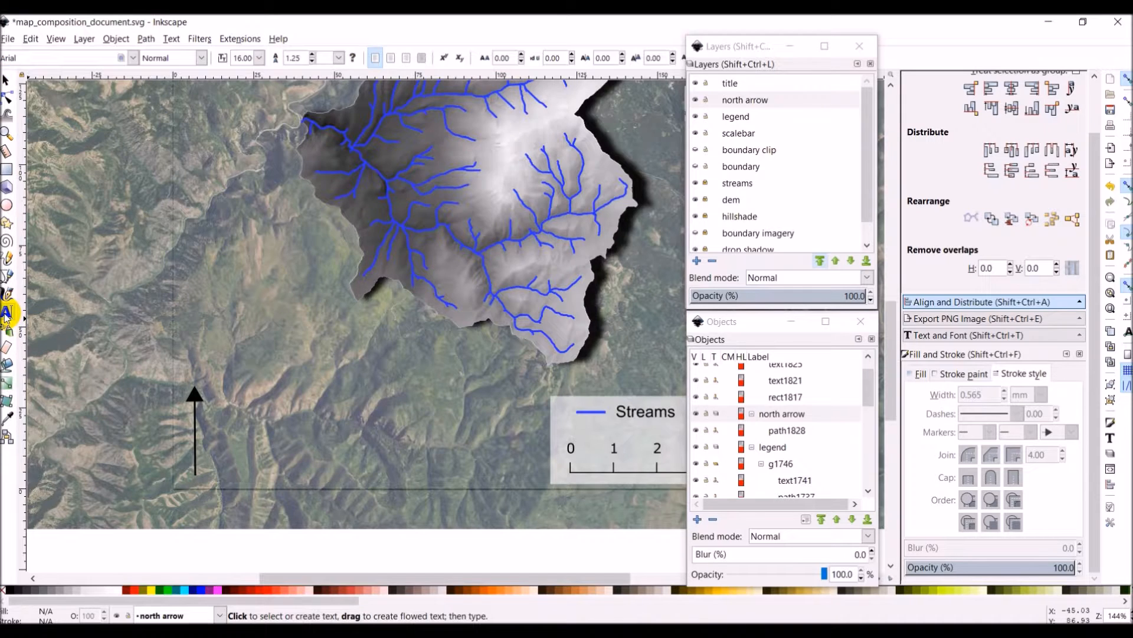
left_click(201, 58)
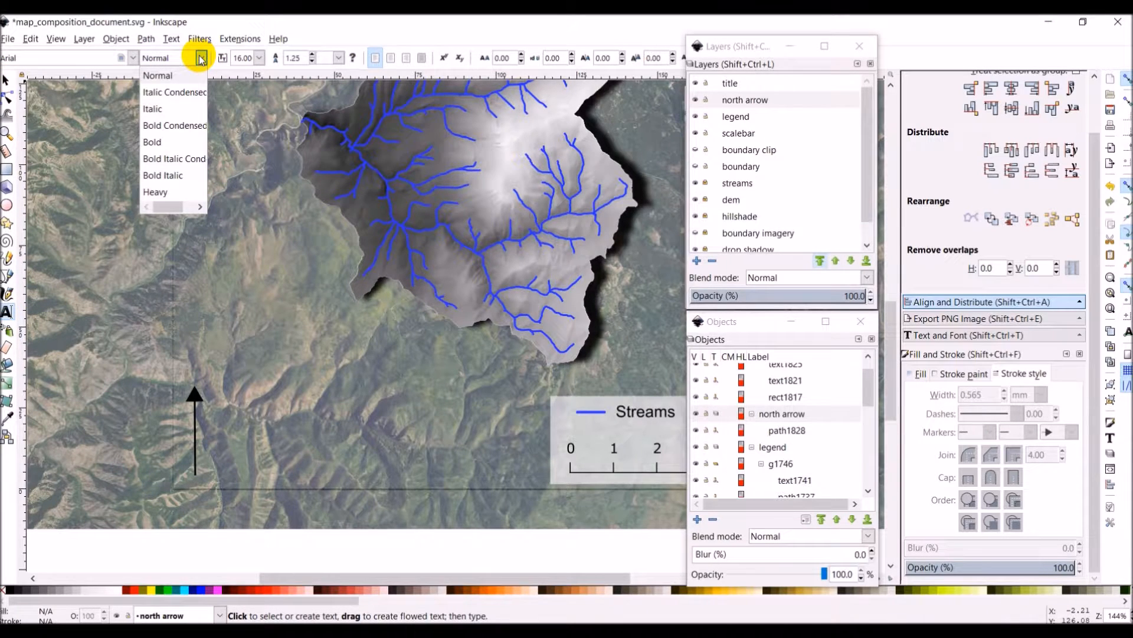
left_click(153, 142)
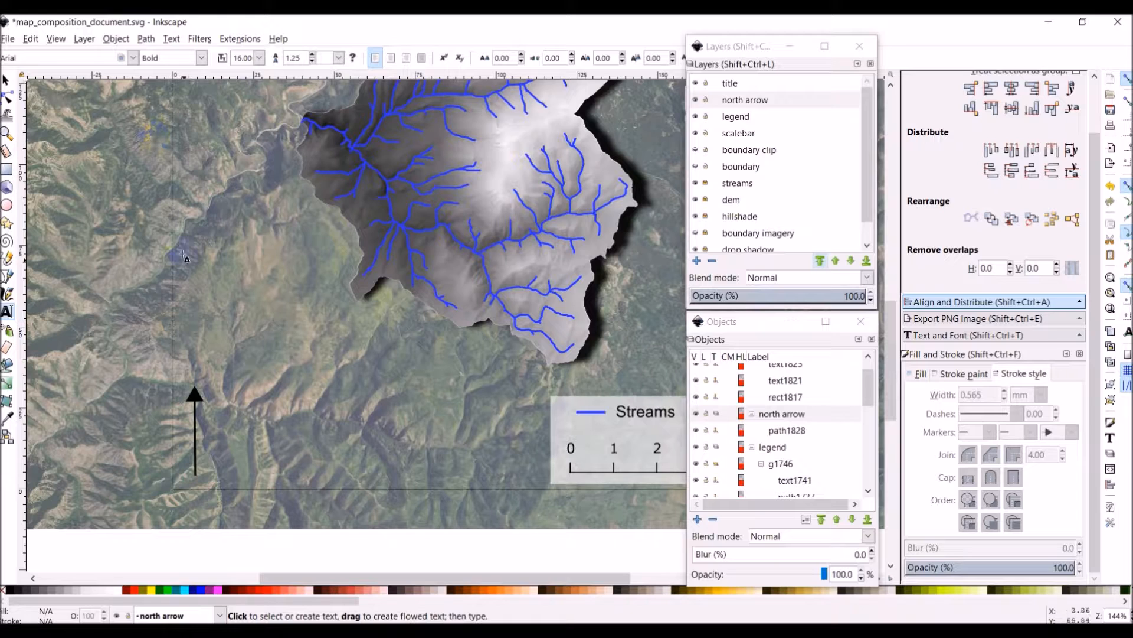
left_click(208, 466)
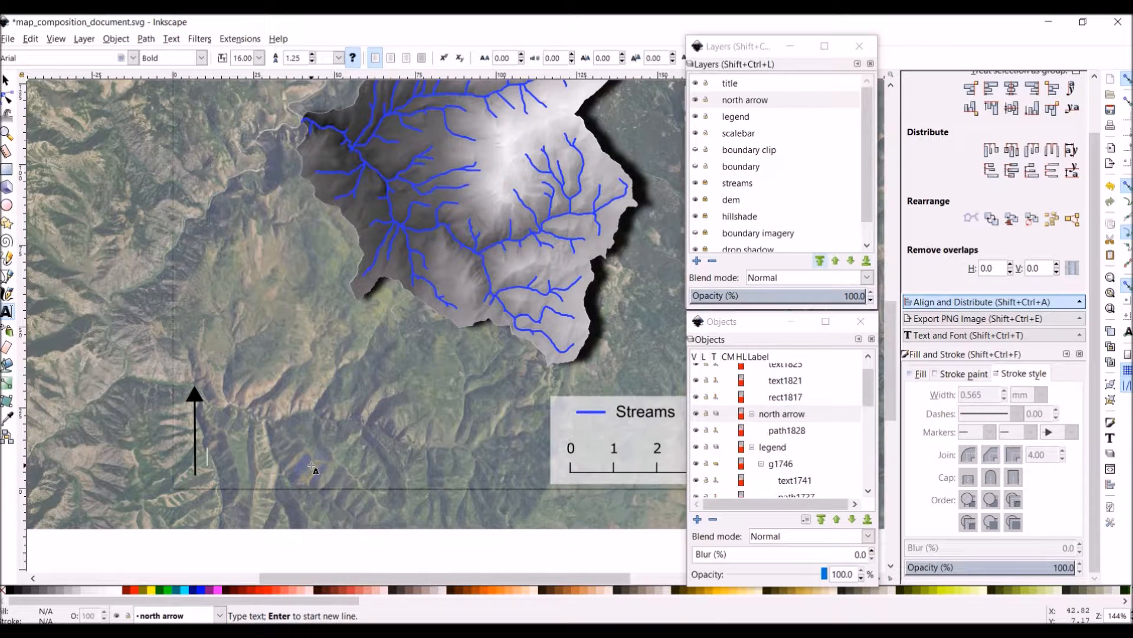
type("N")
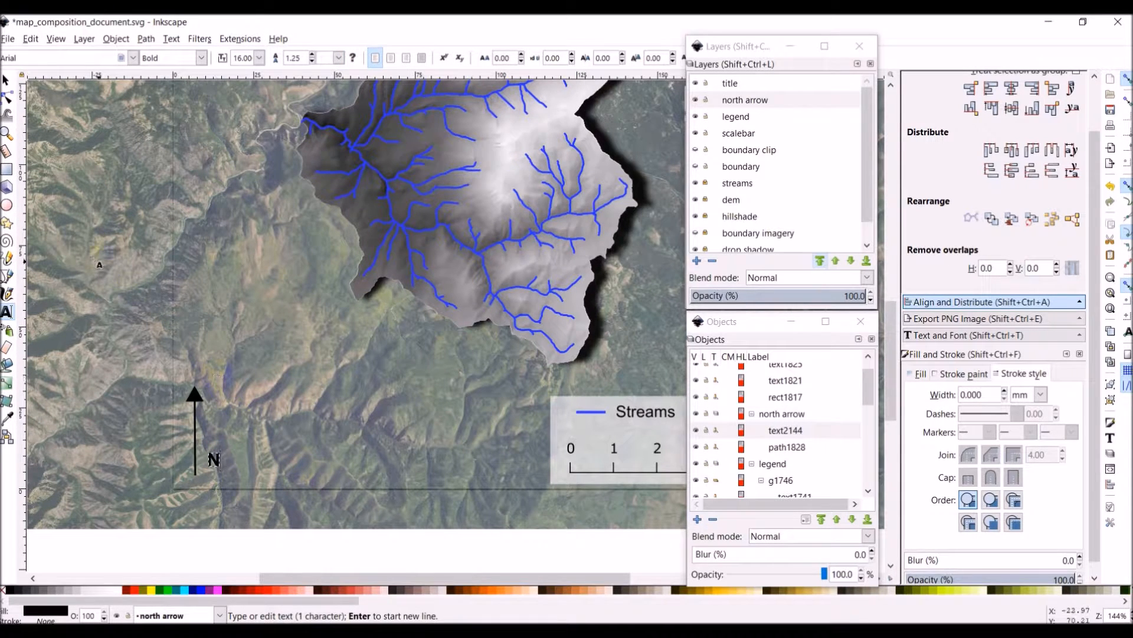
- Set the font size of the "N" text to 20
left_click(5, 79)
left_click(214, 459)
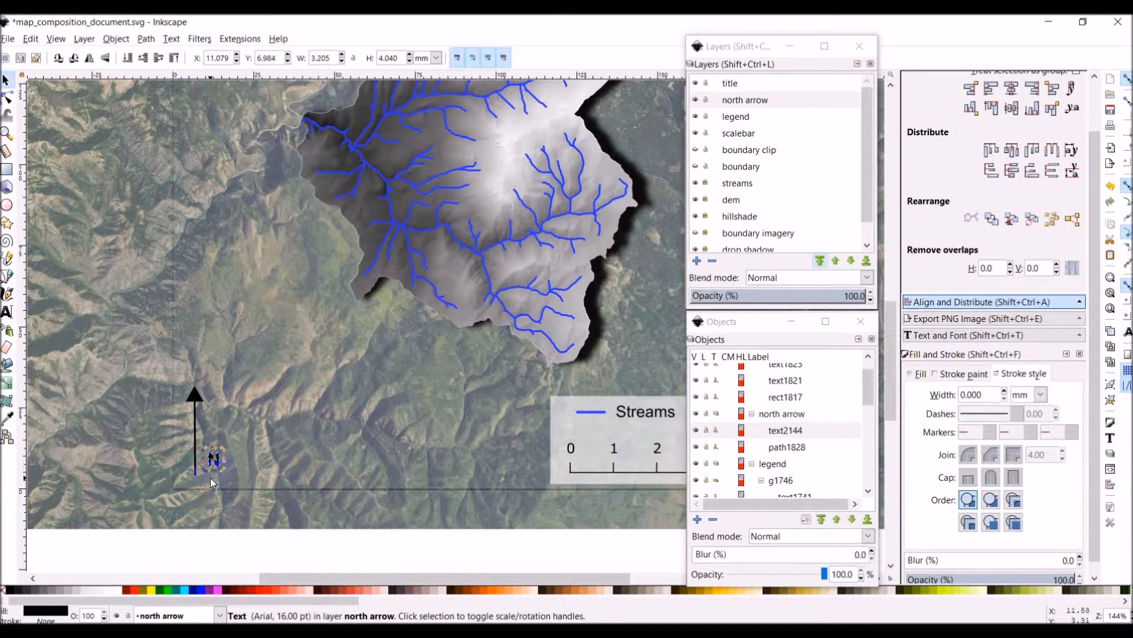
scroll(220, 469, "up", 6)
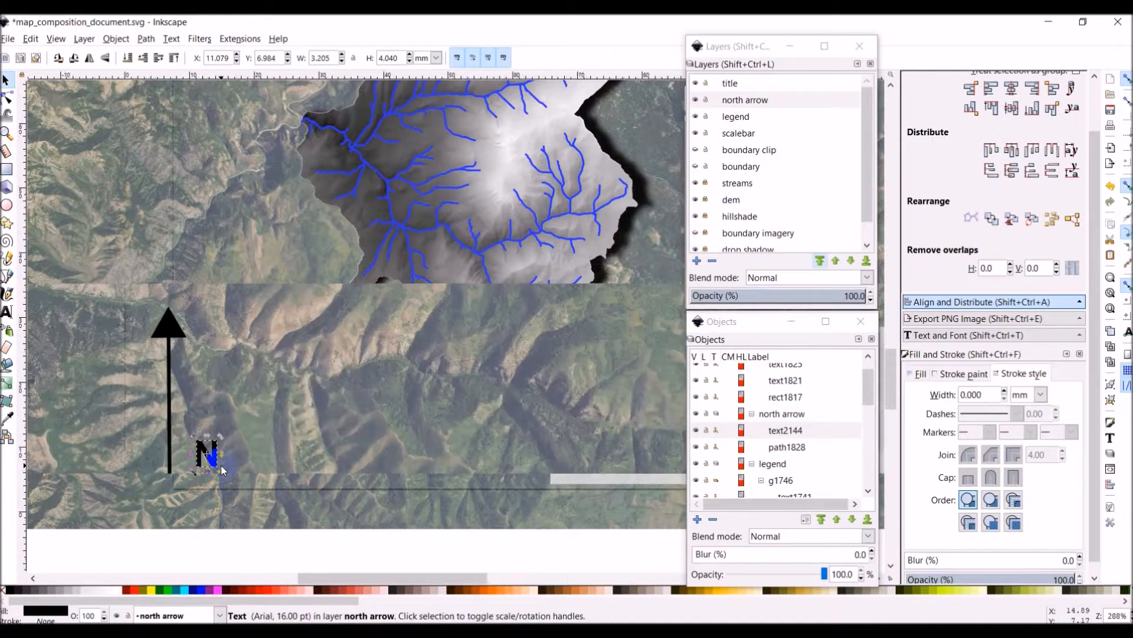
left_click_drag(132, 413, 144, 418)
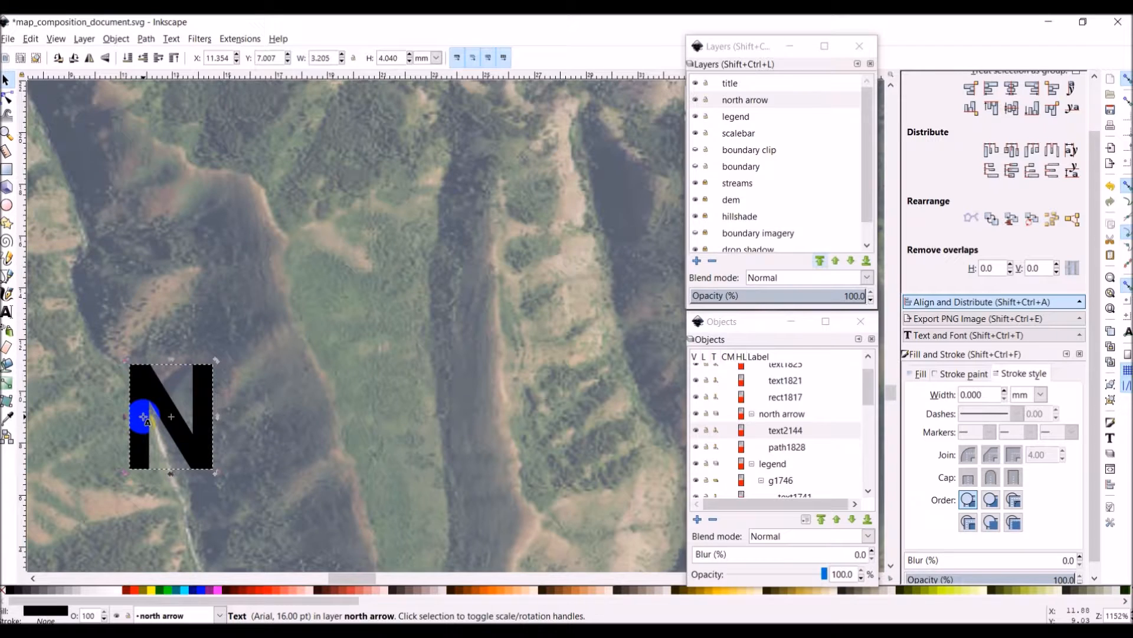
double_click(144, 417)
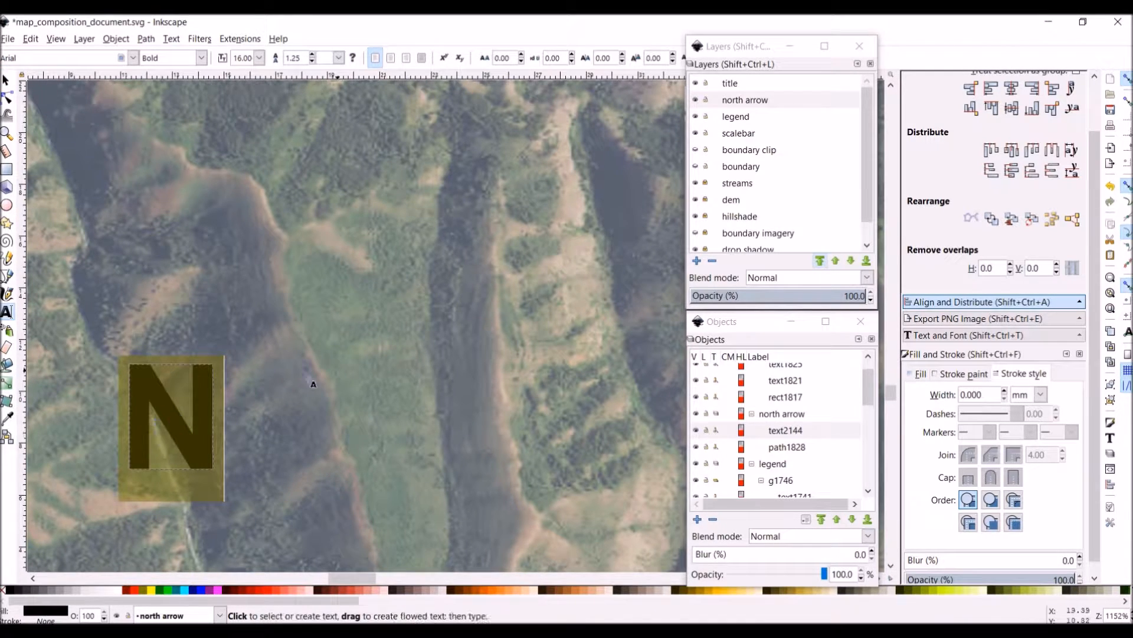
left_click(961, 335)
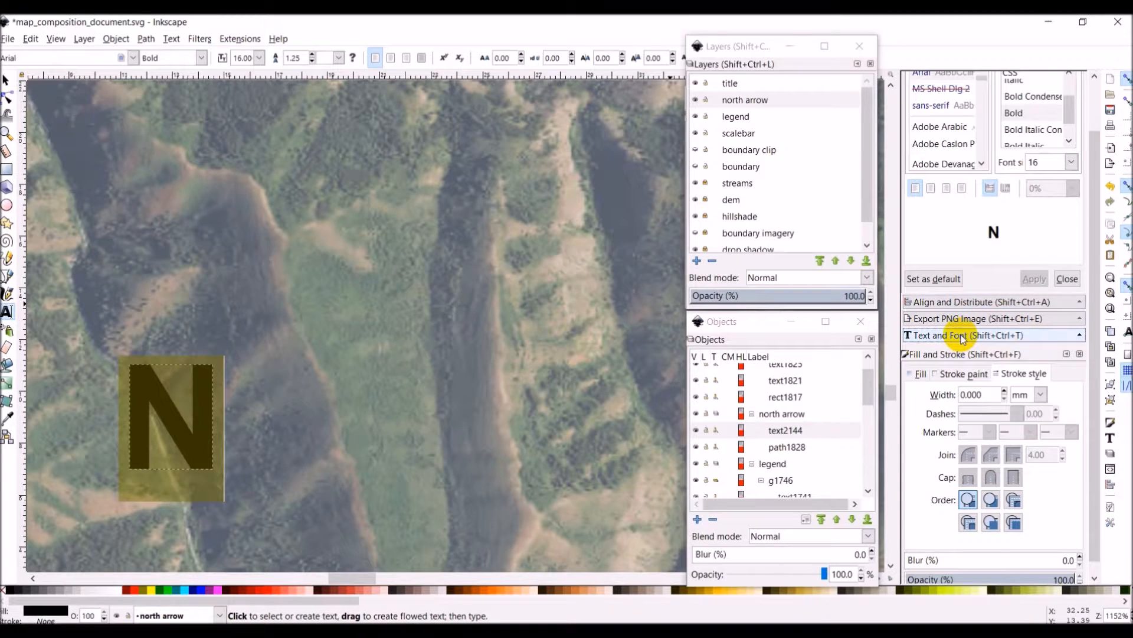
double_click(1027, 160)
type("20")
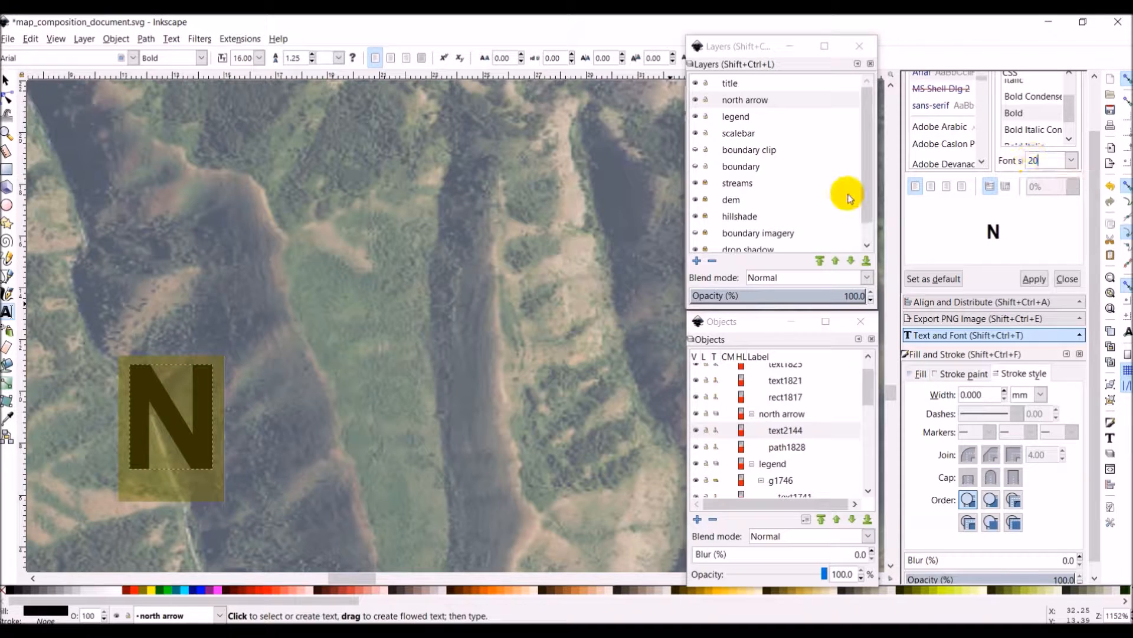
left_click(1035, 279)
- Move the "N" closer to the base of the arrow shaft, to about X 8.6, Y 4.28 mm
left_click(7, 80)
left_click(230, 406)
scroll(228, 400, "down", 3, "ctrl")
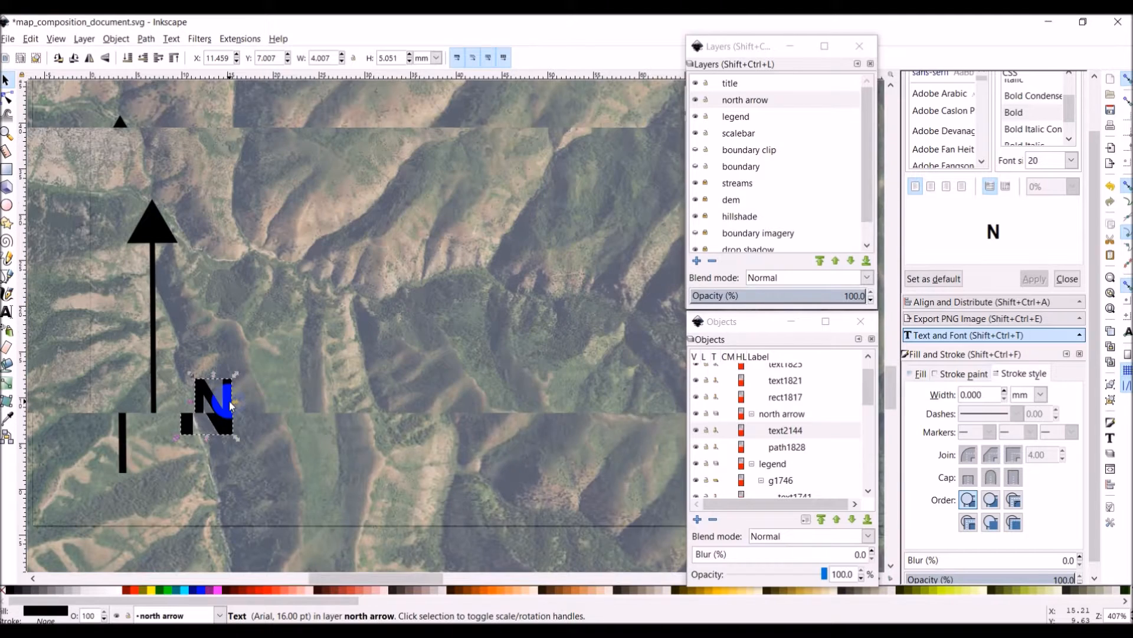
left_click_drag(191, 431, 189, 431)
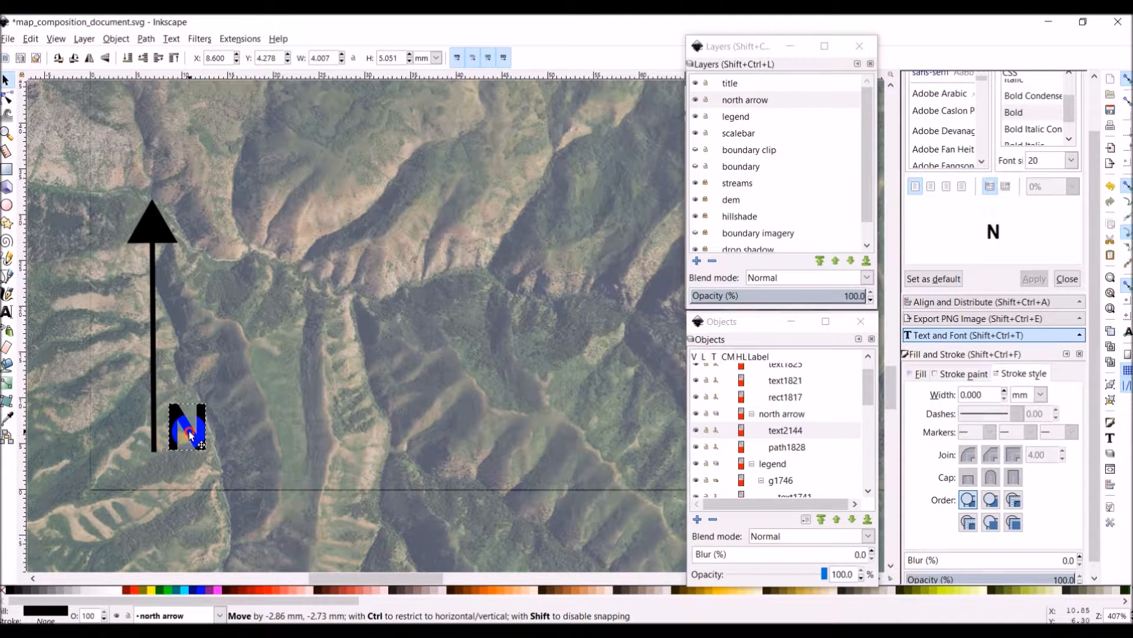
left_click(189, 431)
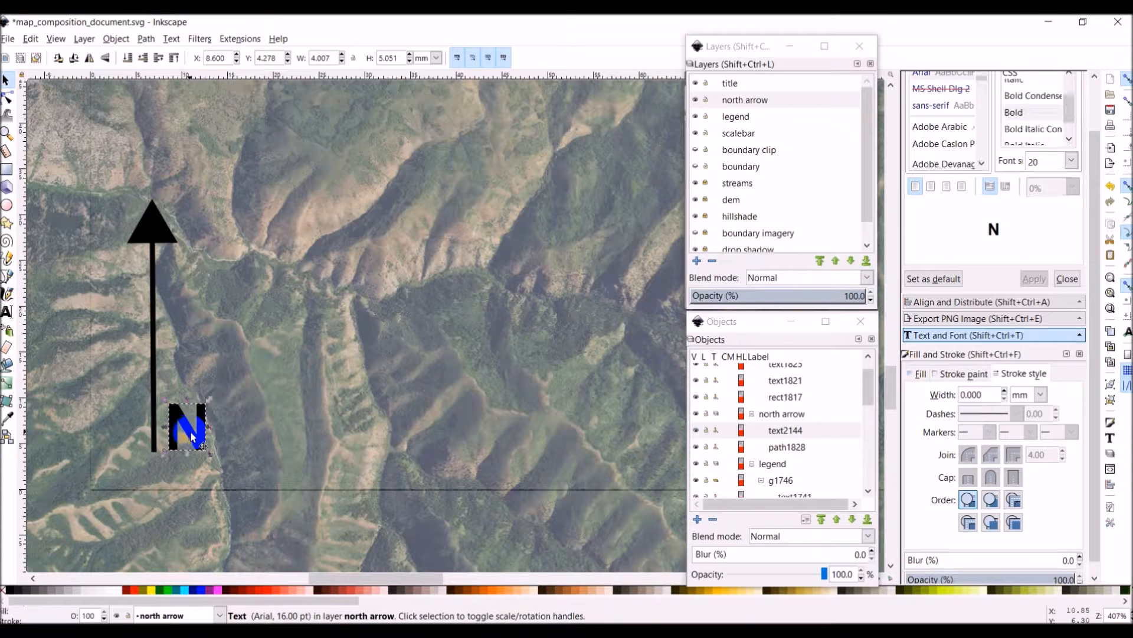
- Draw a semi-transparent white rectangle about 14.75 by 30.6 mm around the arrow and "N" in the north arrow layer
left_click(743, 101)
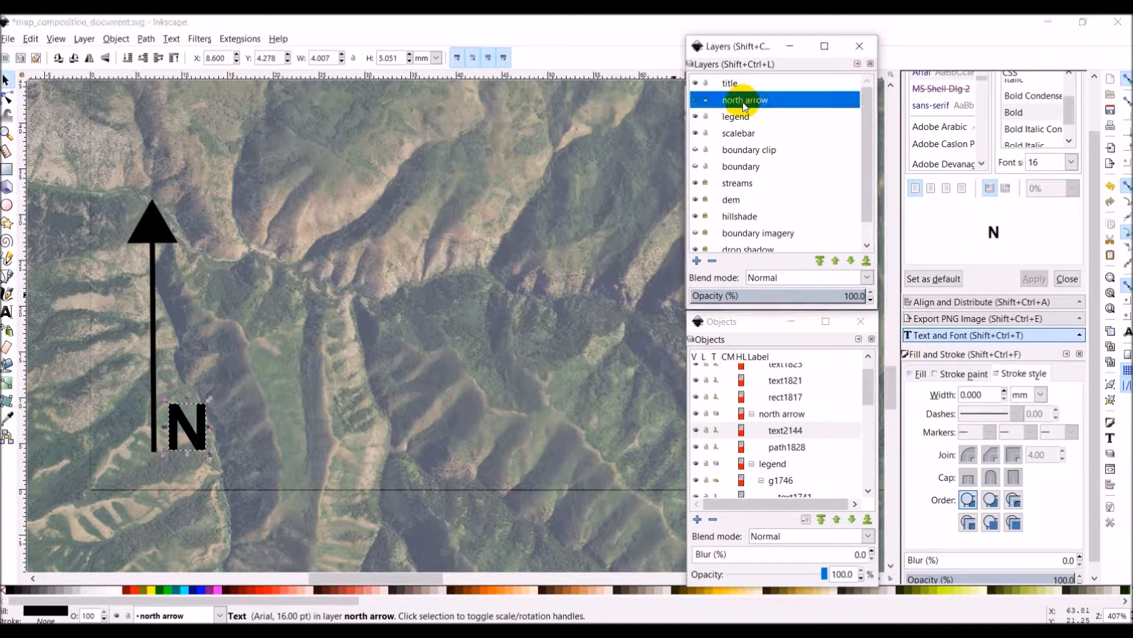
left_click(7, 170)
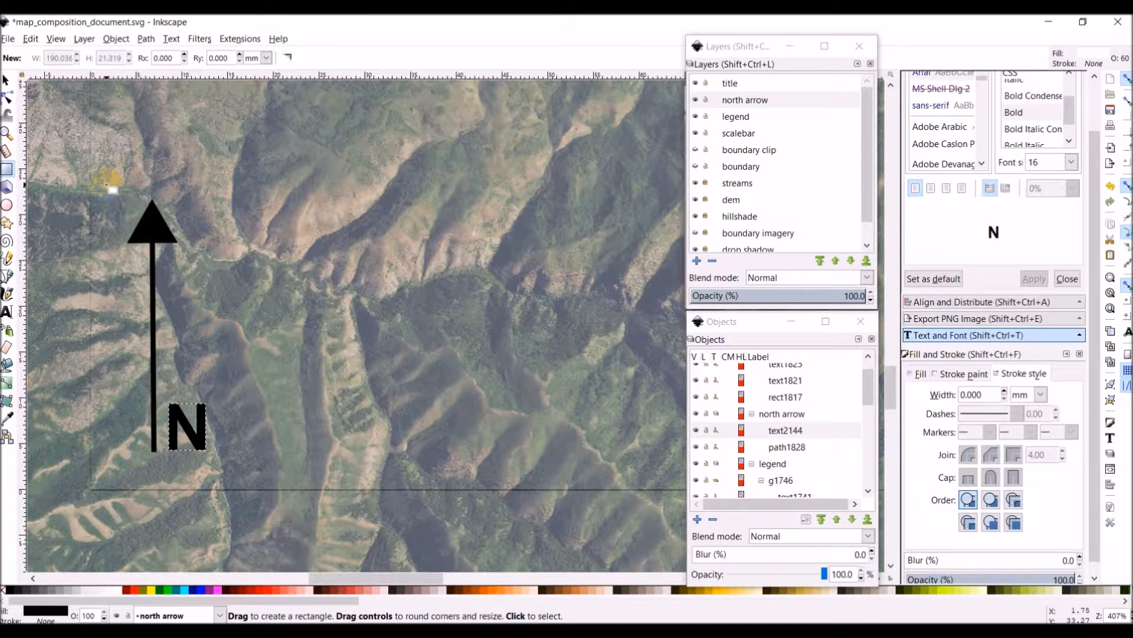
left_click_drag(104, 183, 238, 462)
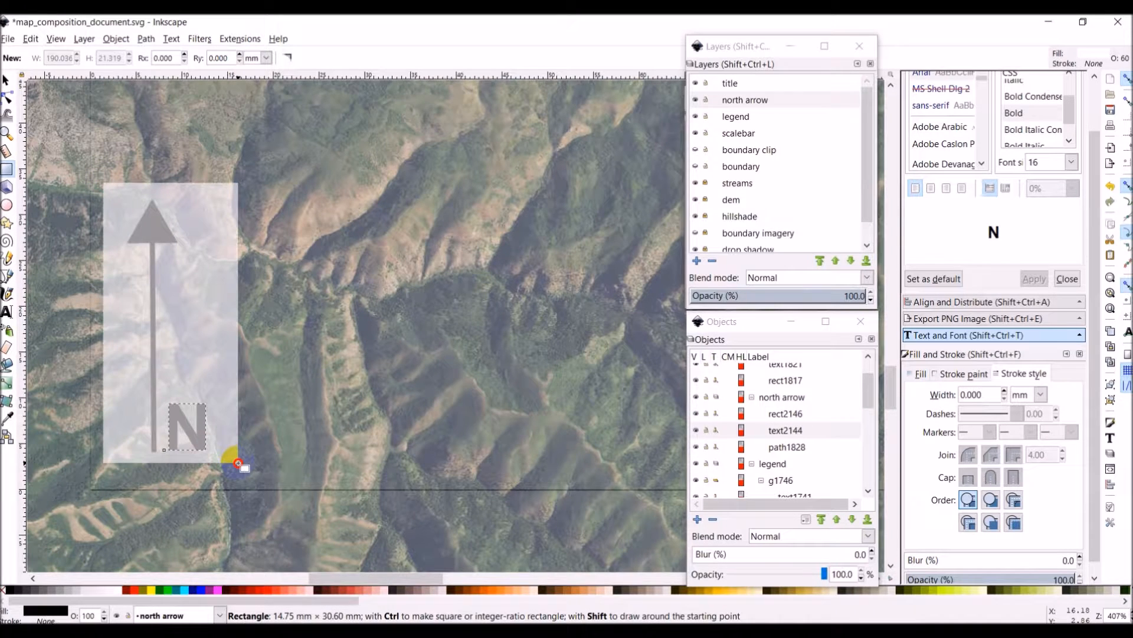
left_click_drag(238, 463, 238, 463)
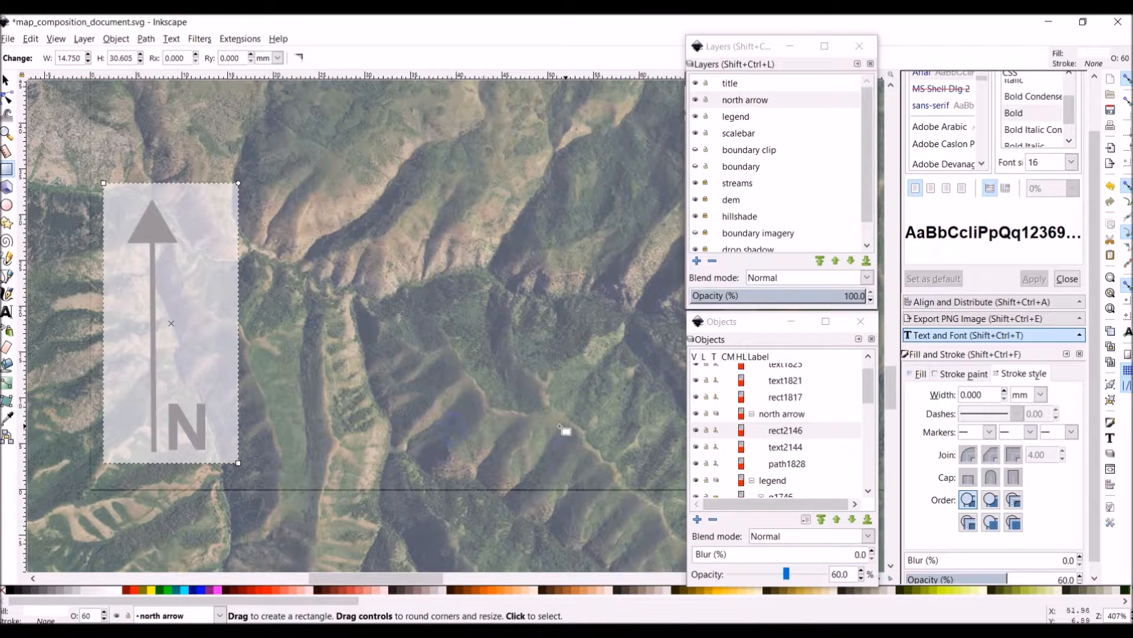
- Lower the rectangle beneath both the "N" text and the arrow line within the north arrow layer
left_click(793, 432)
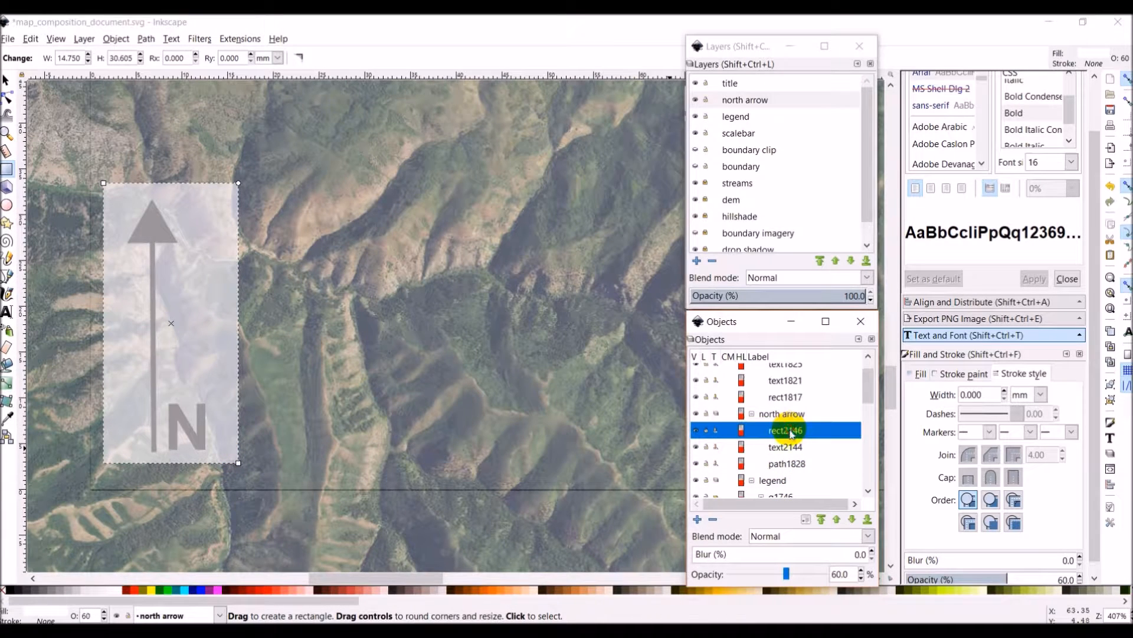
left_click(852, 519)
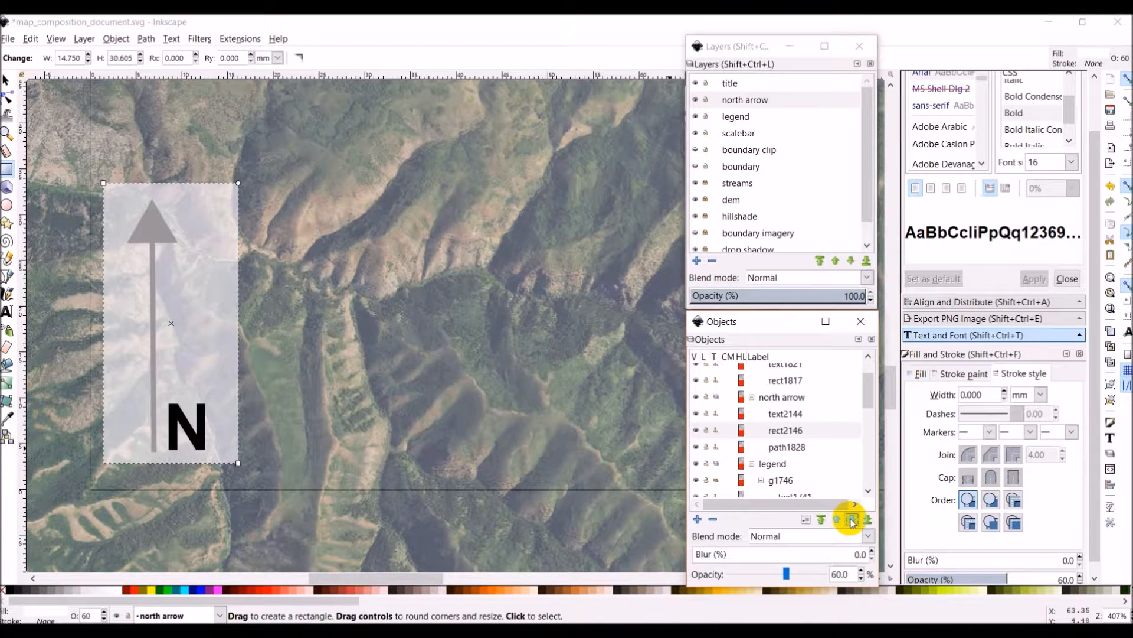
left_click(851, 520)
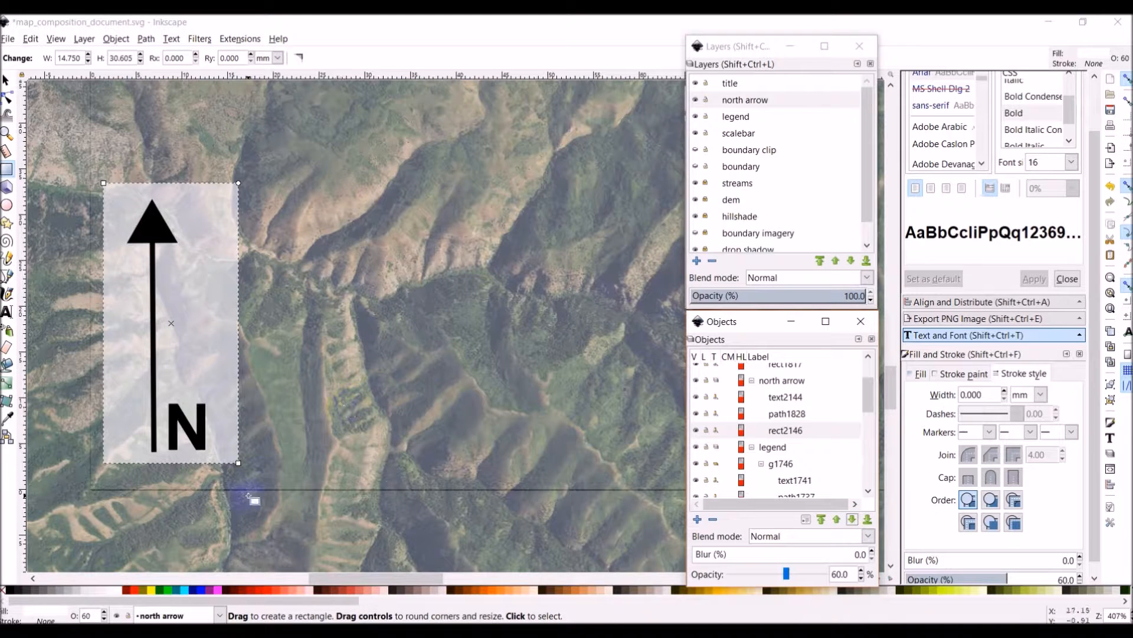
- Nudge the arrow, "N" and backing rectangle together slightly down and right to about X 1.96, Y 2.33 mm, and deselect them
left_click(6, 80)
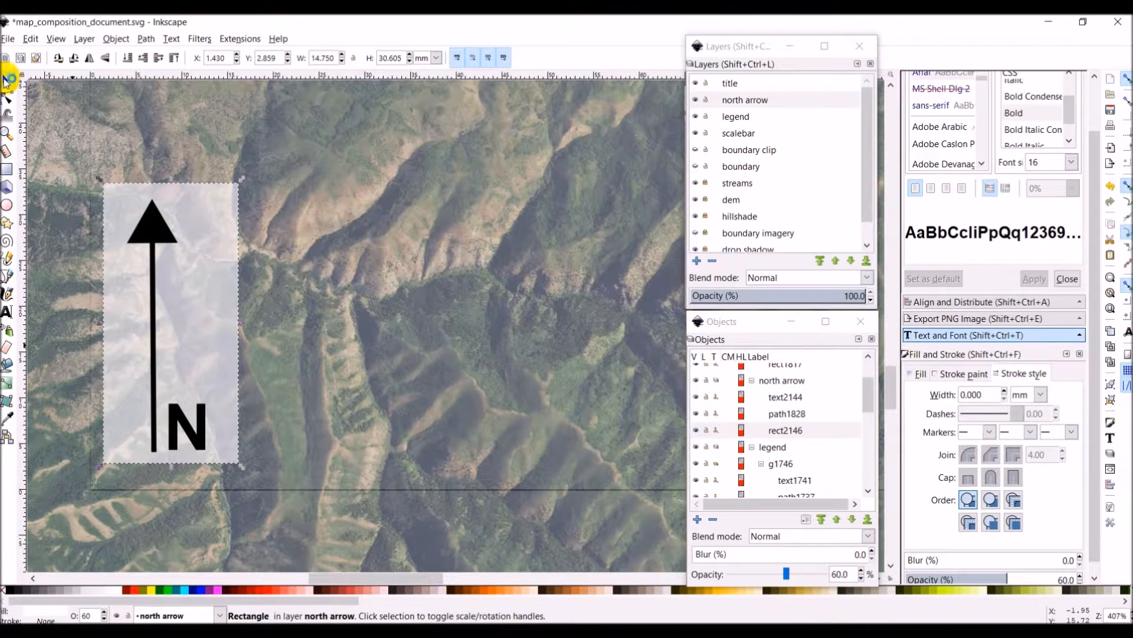
left_click_drag(43, 128, 333, 526)
key("Down")
key("Down")
key("Down")
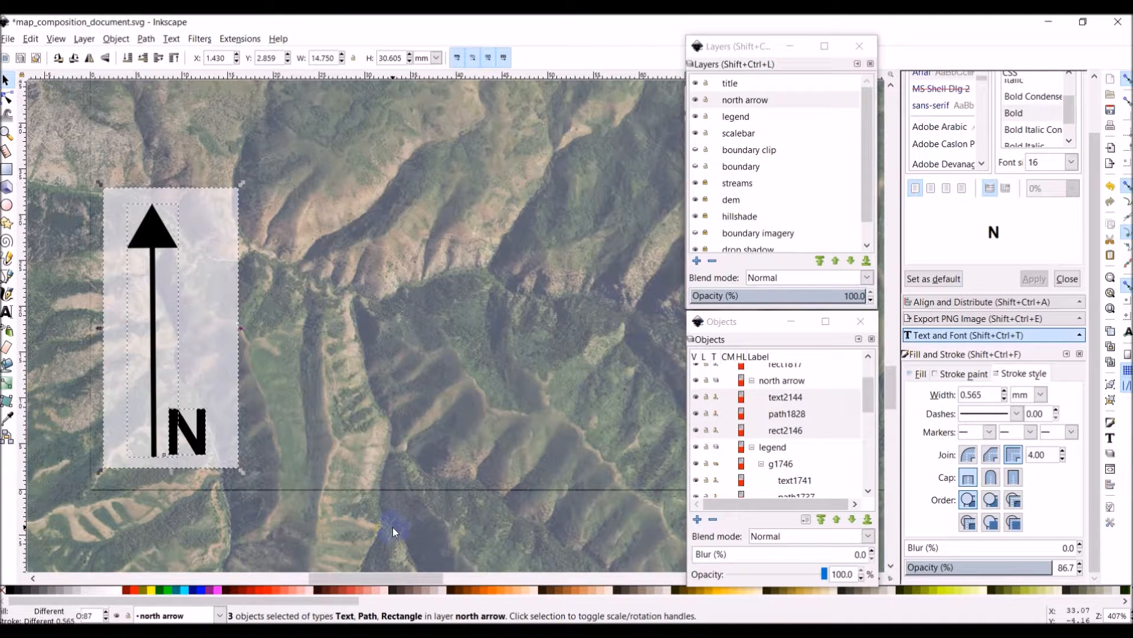
key("Left")
key("Down")
key("Up")
key("Up")
key("Right")
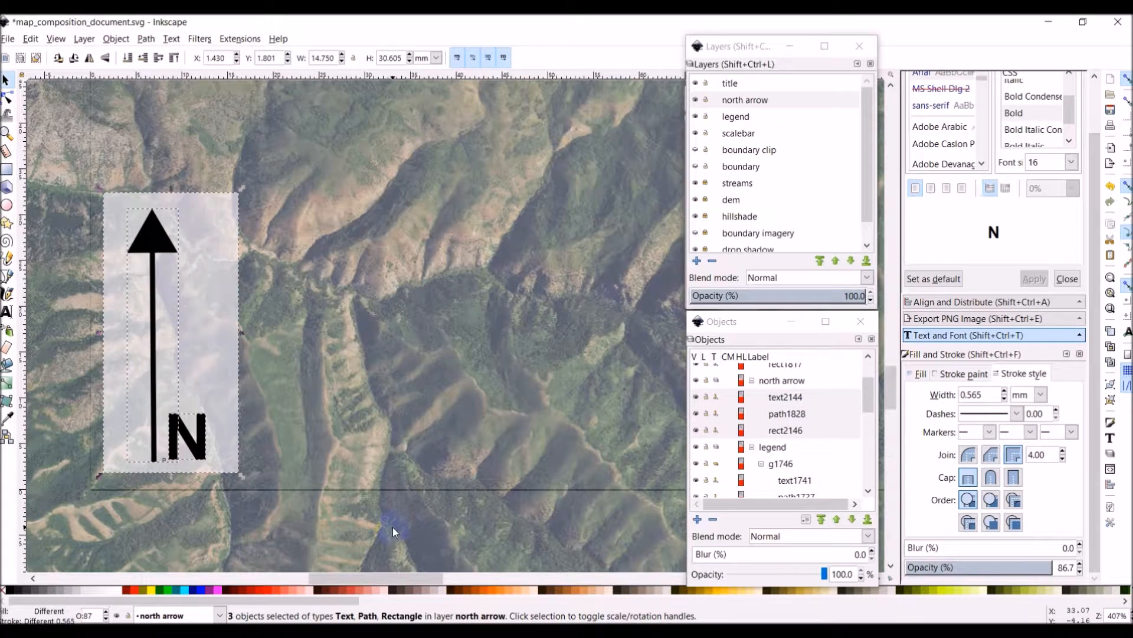
key("Right")
key("Up")
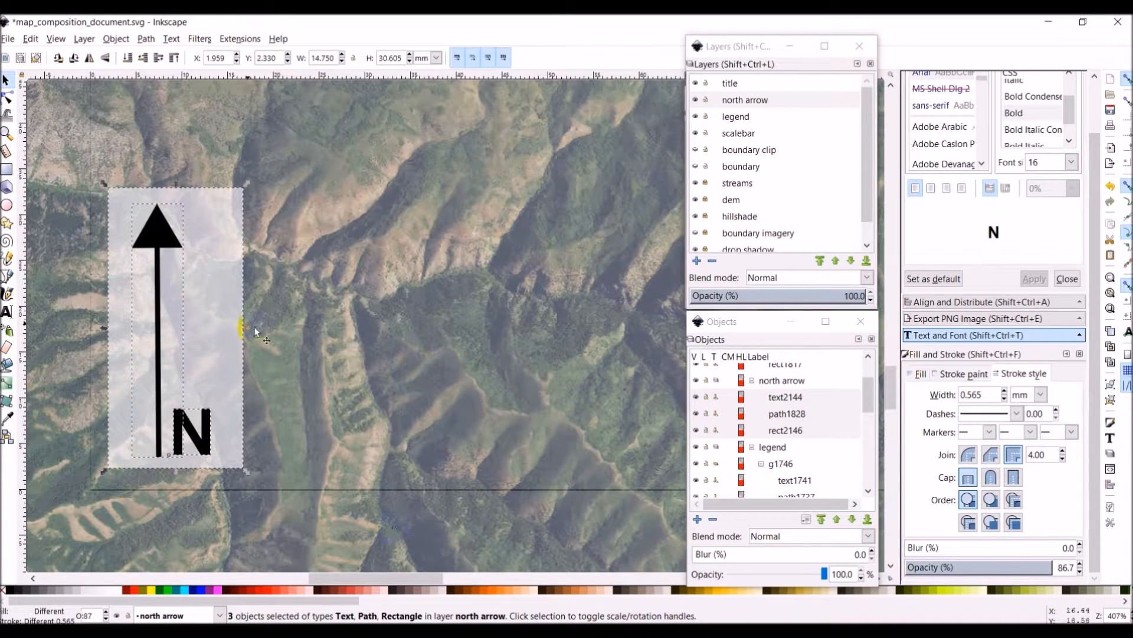
left_click(69, 297)
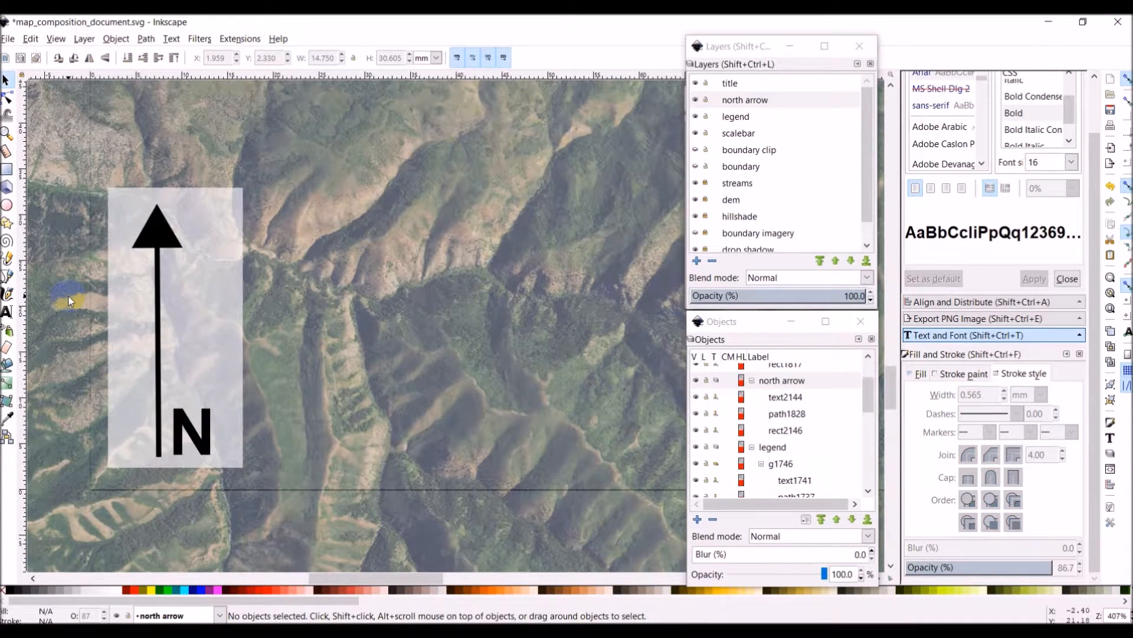
scroll(69, 300, "down", 3)
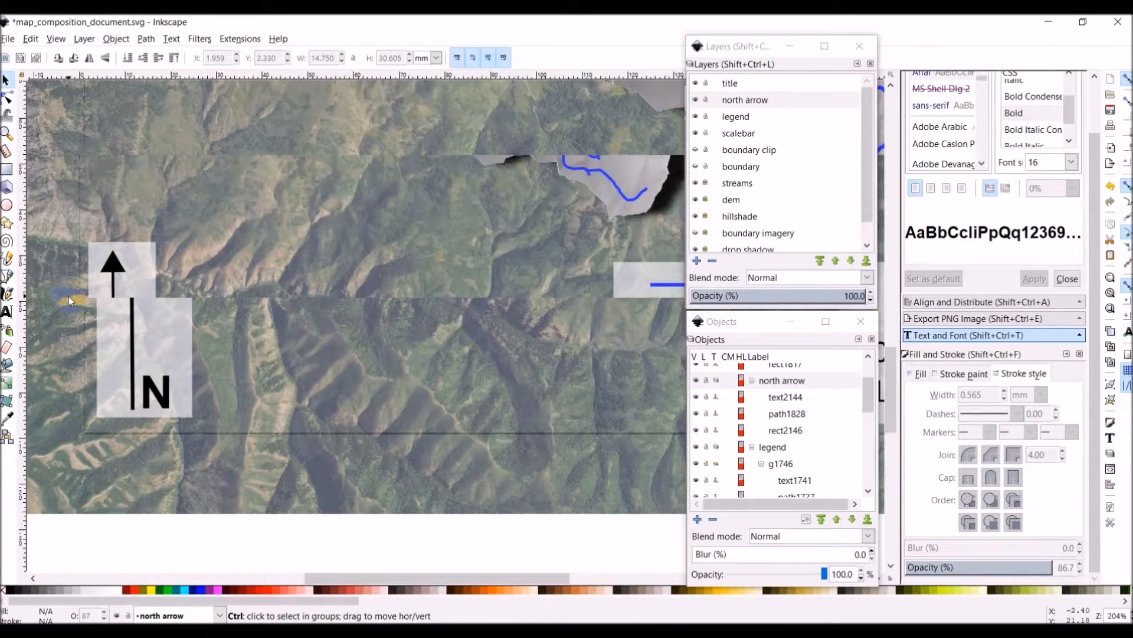
scroll(69, 300, "down", 1)
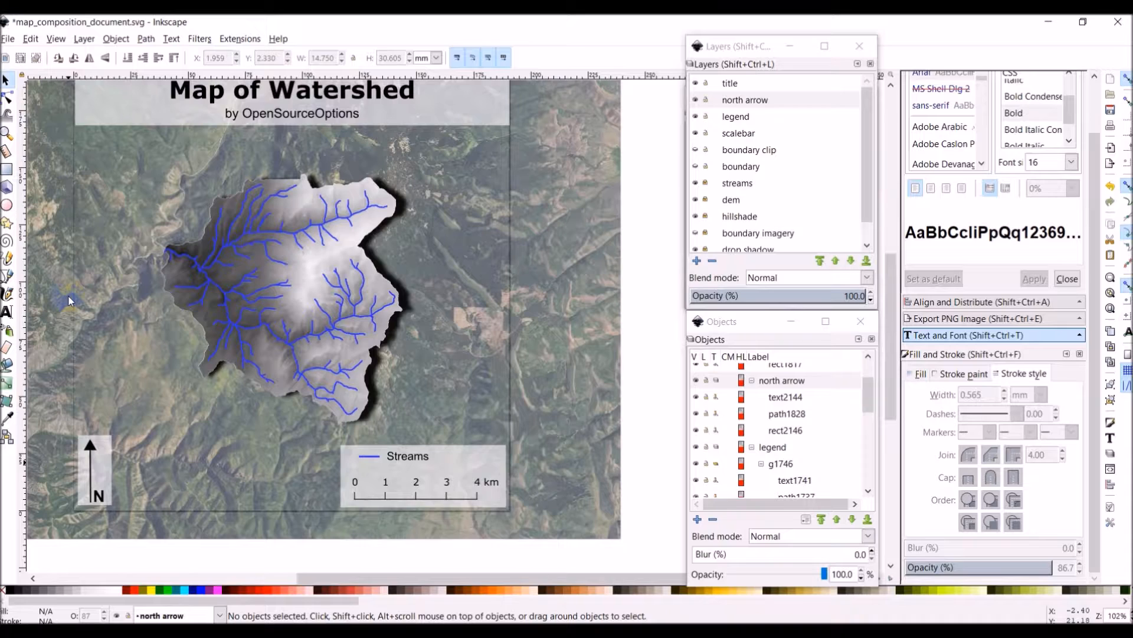
scroll(69, 300, "up", 1)
scroll(69, 300, "left", 2)
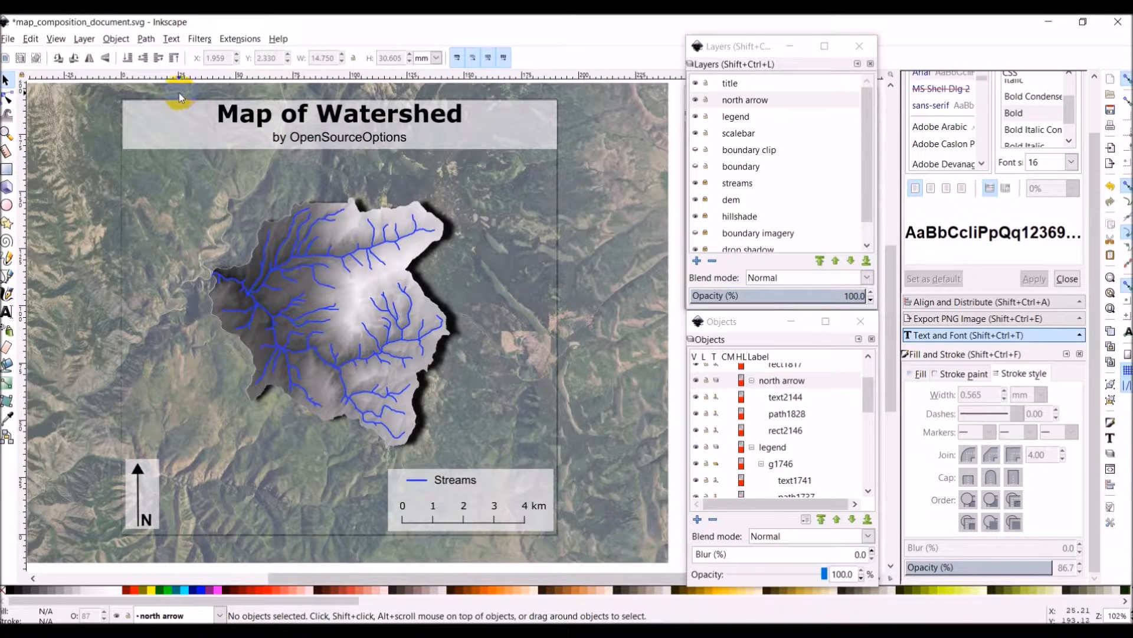
scroll(175, 93, "left", 1)
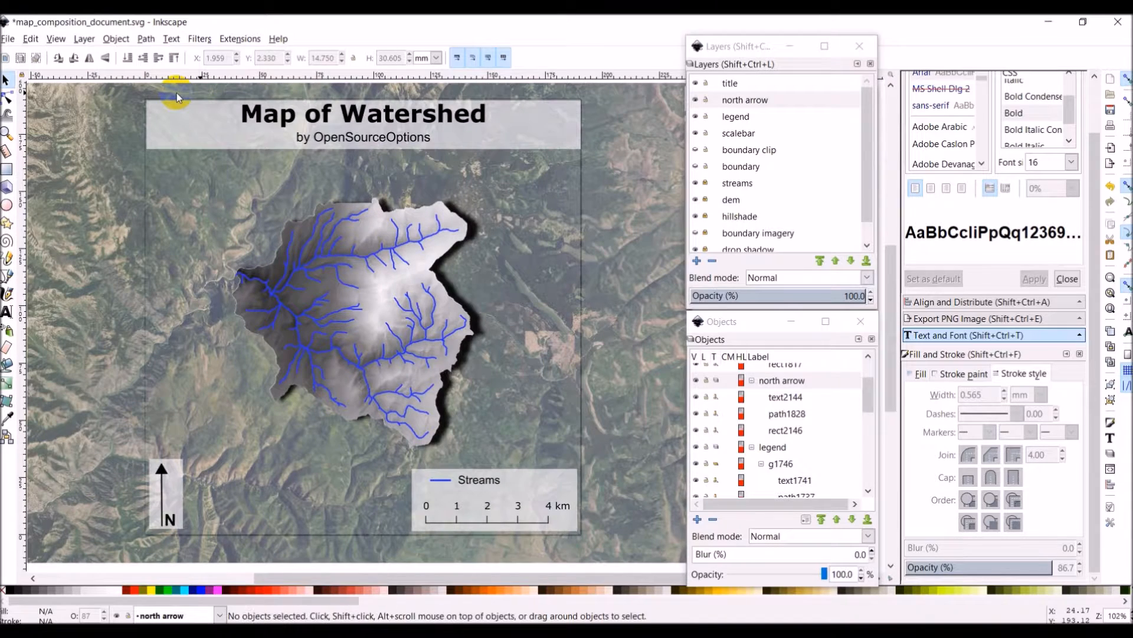
- Extend the title banner rectangle's left edge to the page border, at about X 0.15 mm
scroll(176, 93, "up", 3)
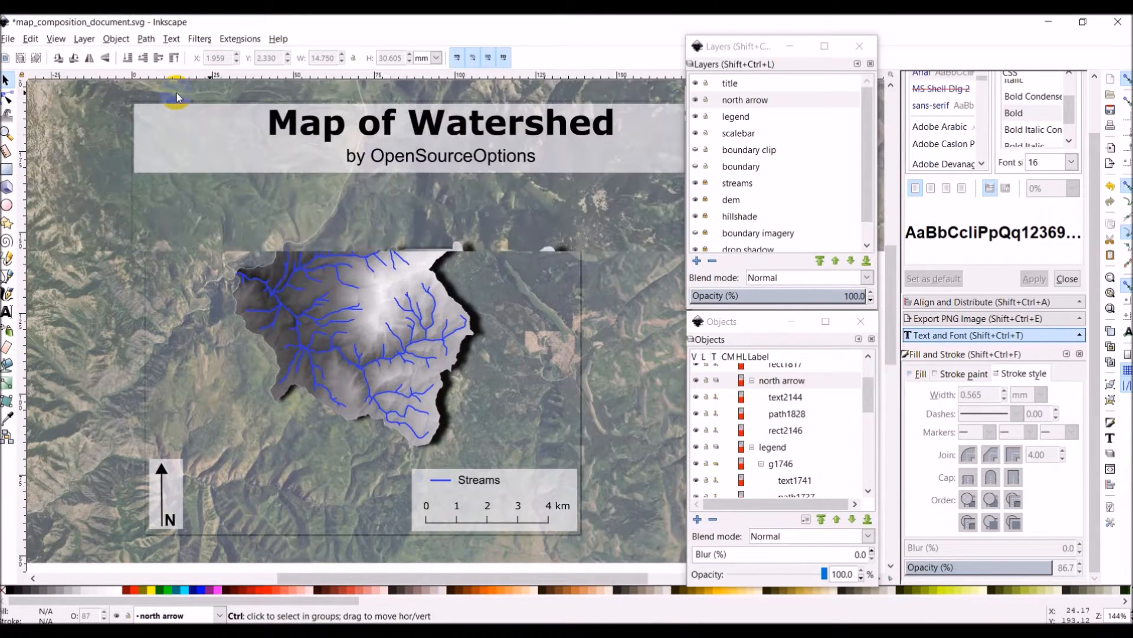
scroll(176, 94, "up", 1)
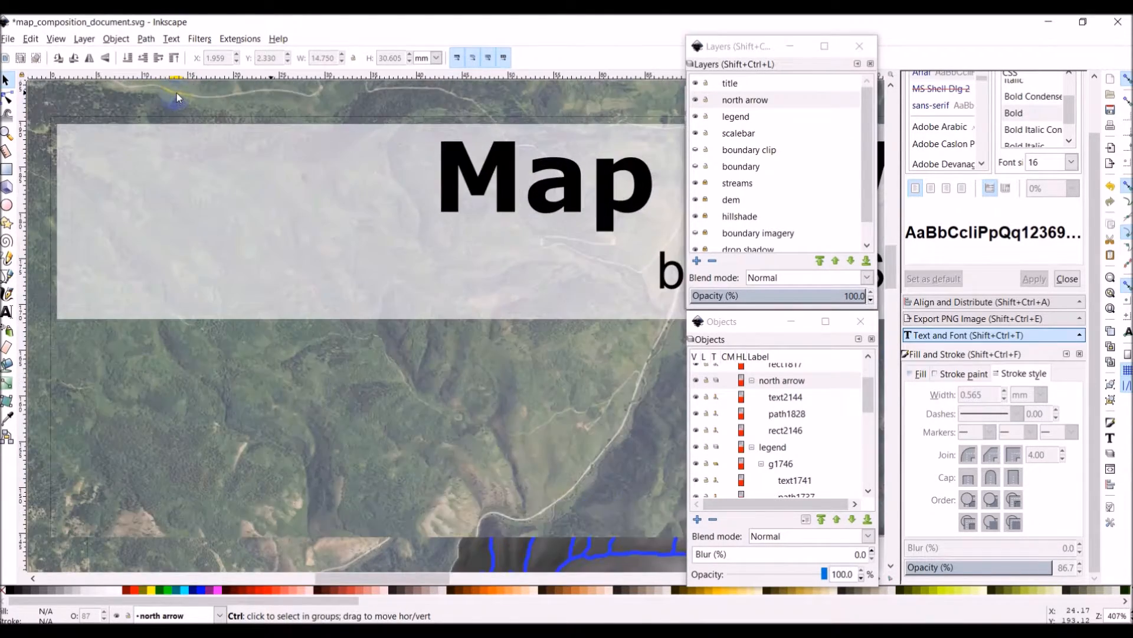
left_click(143, 218)
left_click(141, 214)
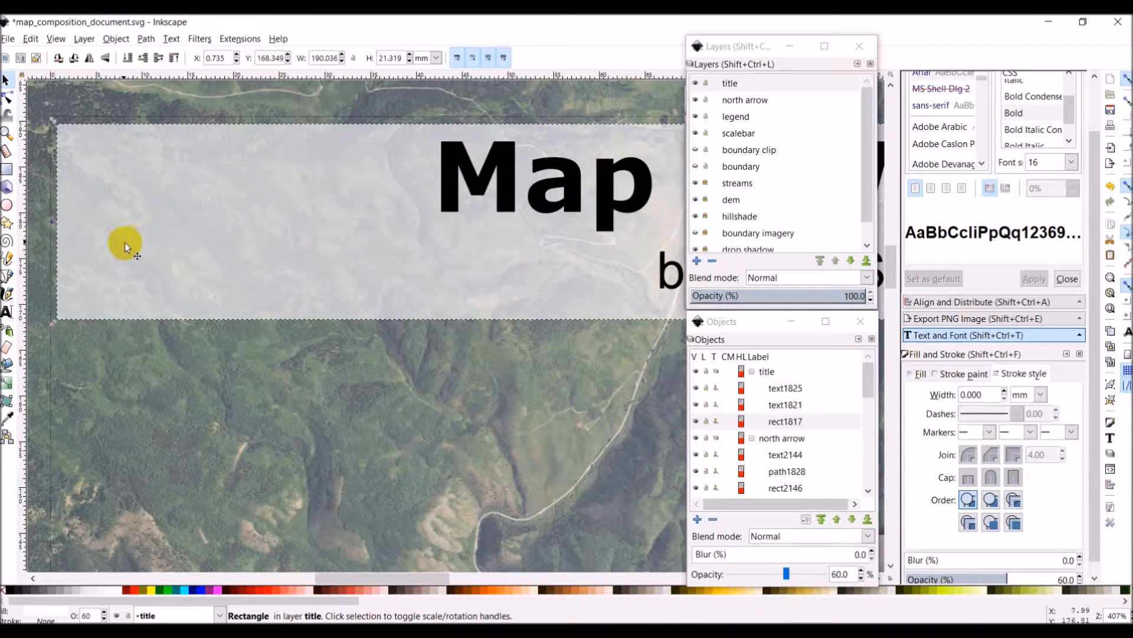
left_click_drag(54, 222, 47, 222)
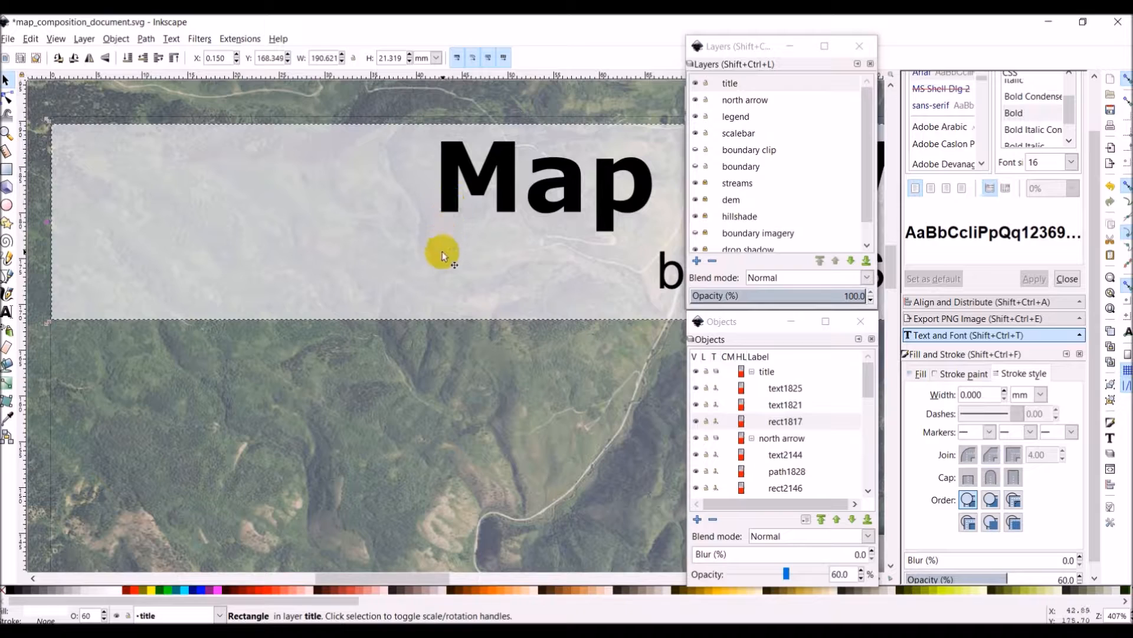
- Align the title banner's right edge with the page border, making the banner about 190.3 mm wide
scroll(442, 253, "right", 5)
scroll(442, 253, "right", 10)
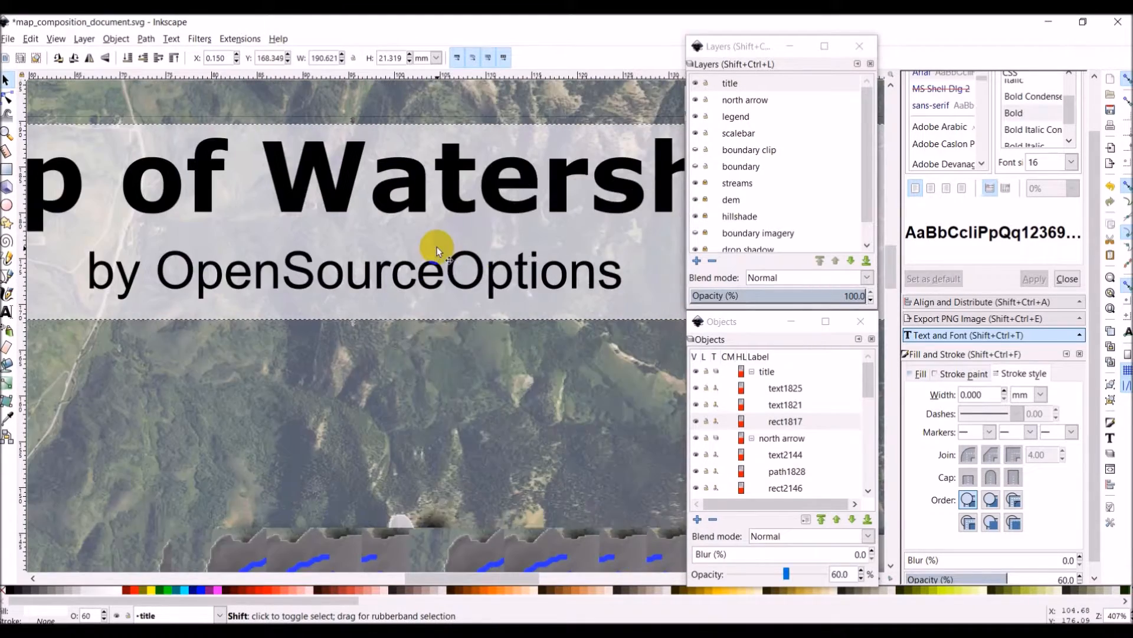
scroll(437, 250, "right", 2)
left_click_drag(610, 220, 606, 225)
- Raise the title banner's upper edge to the page border for a height of about 22.15 mm, and deselect it
scroll(271, 225, "up", 5)
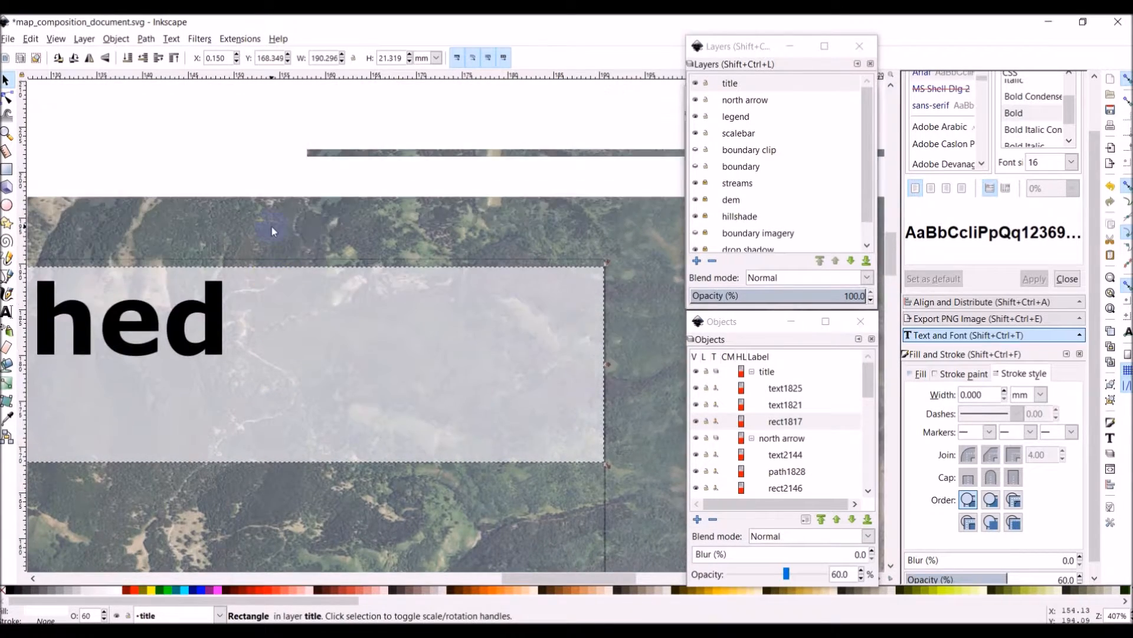
scroll(271, 225, "down", 2)
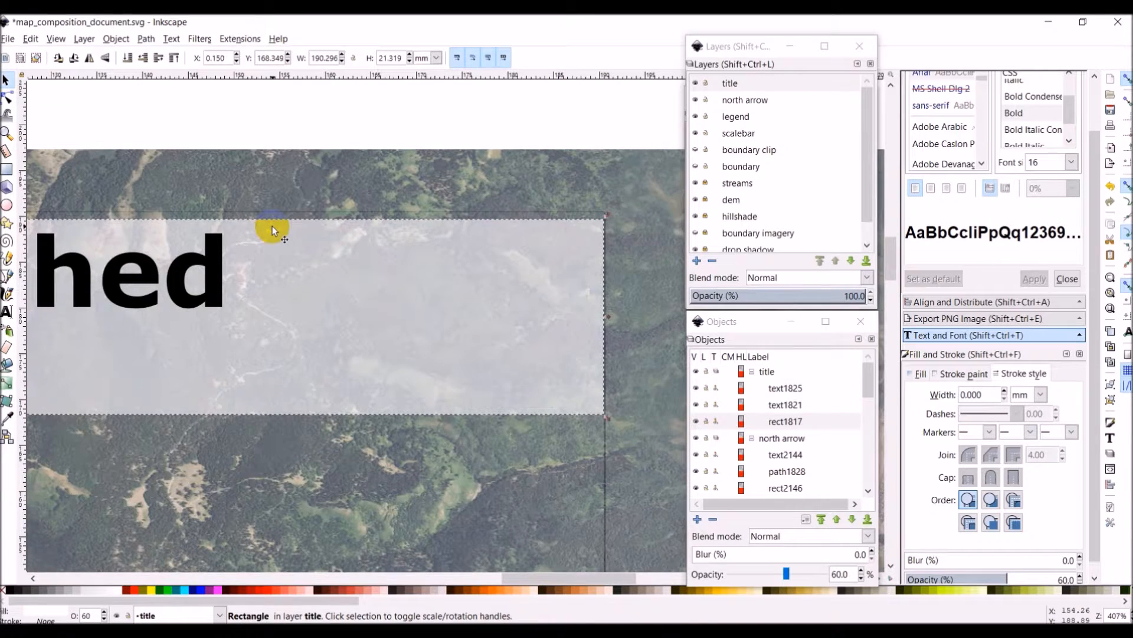
scroll(272, 225, "down", 1)
scroll(273, 225, "left", 8)
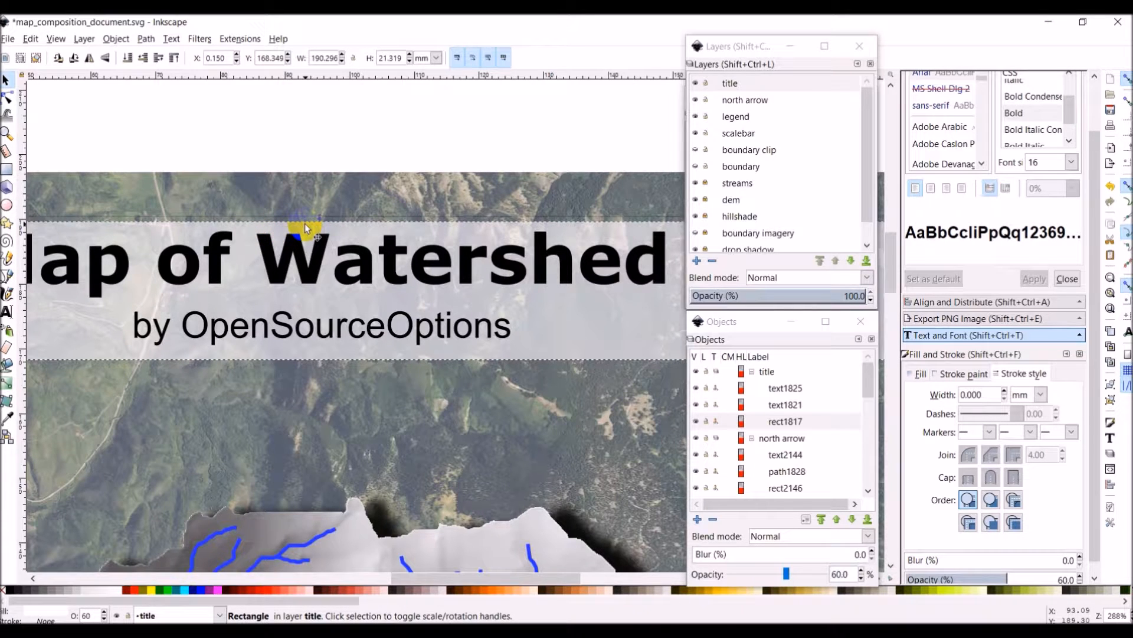
left_click_drag(319, 220, 320, 214)
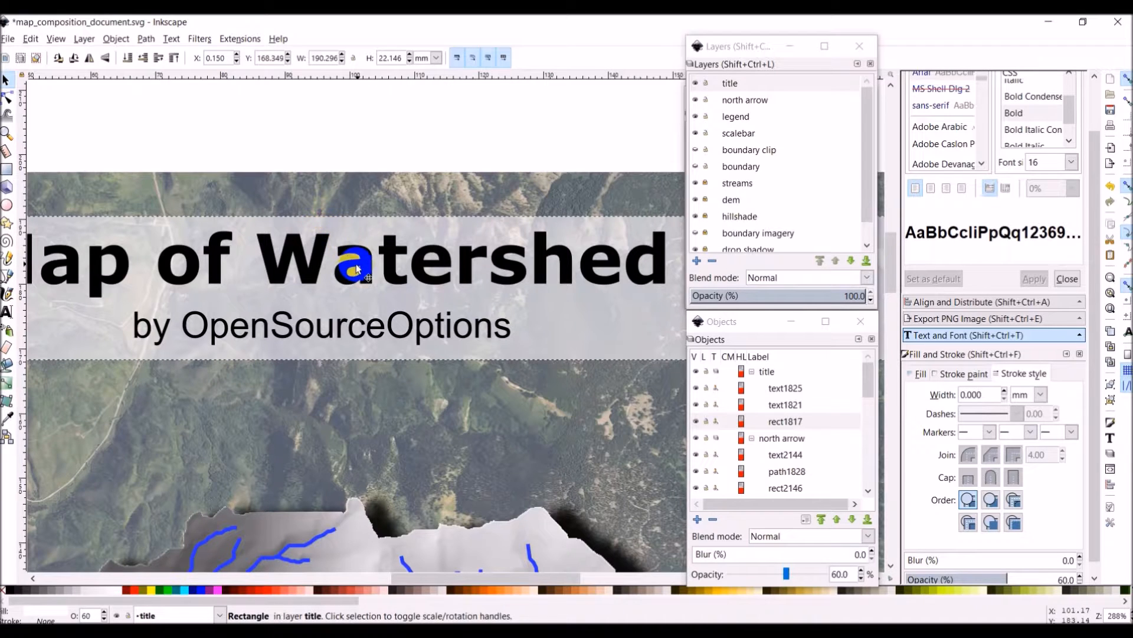
scroll(368, 270, "down", 3)
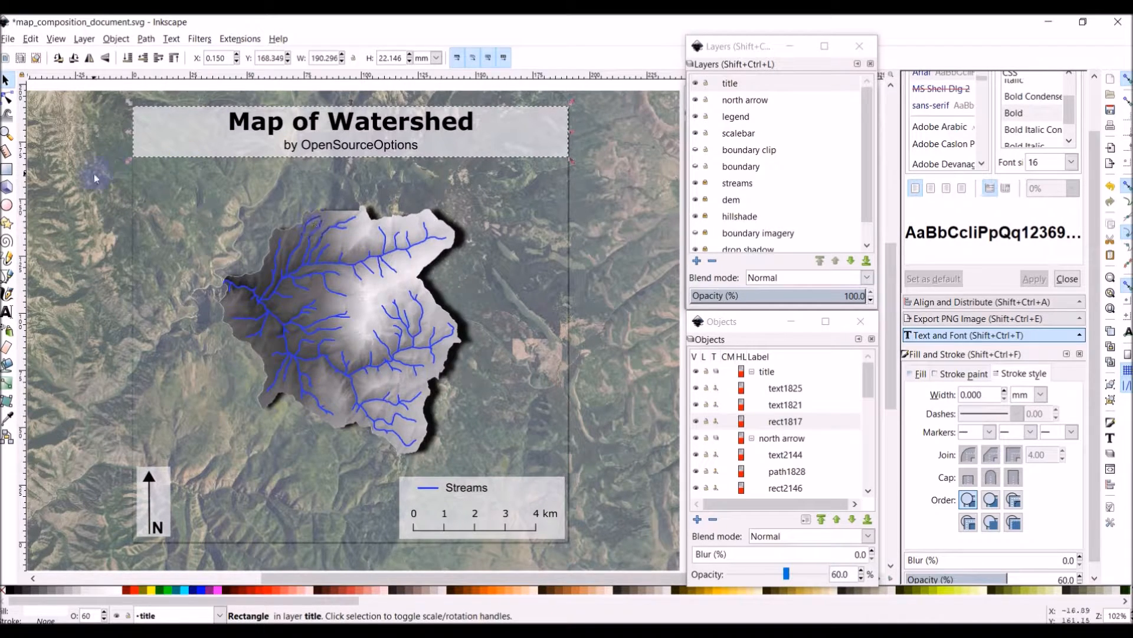
left_click(79, 190)
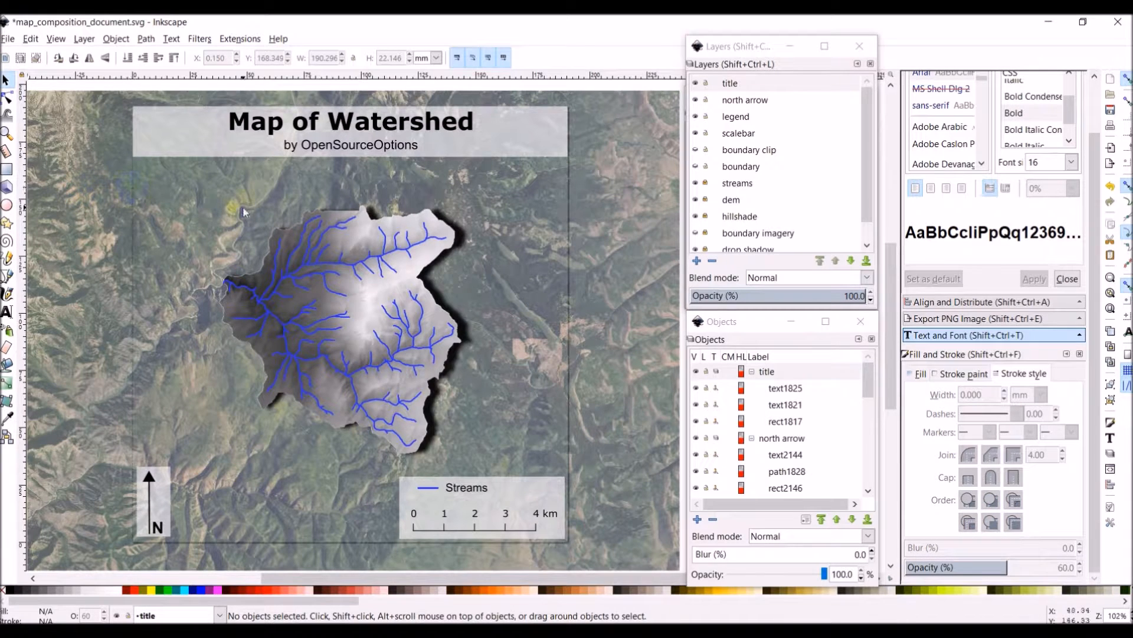
- Set up a PNG export with the file name watershedmap.png in the C:\temp\composition folder
left_click(1002, 319)
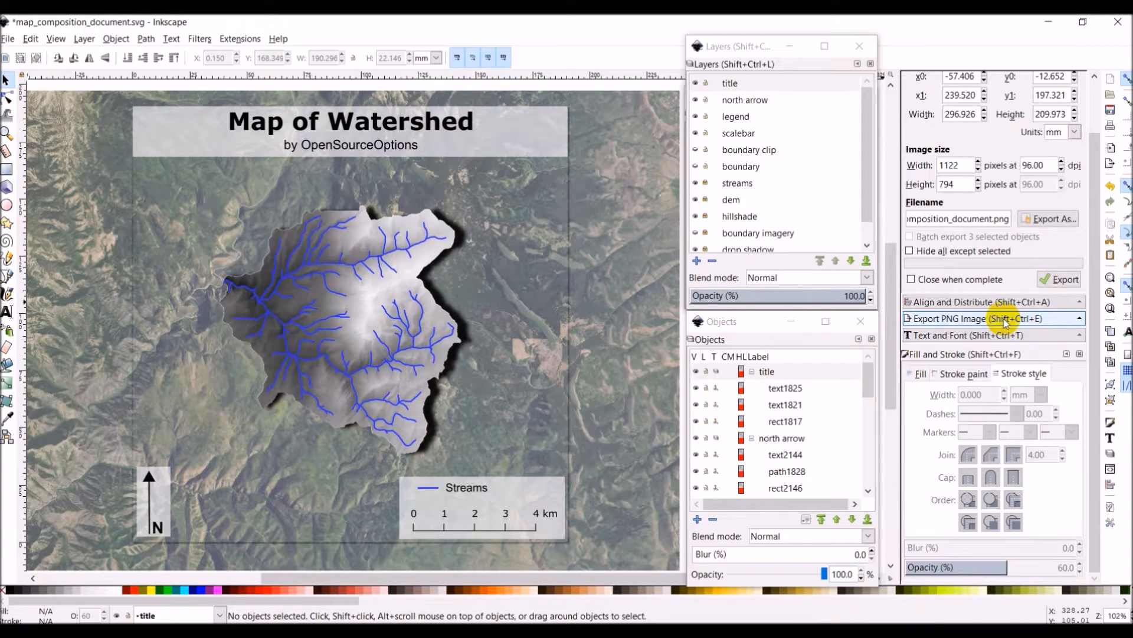
scroll(997, 230, "up", 2)
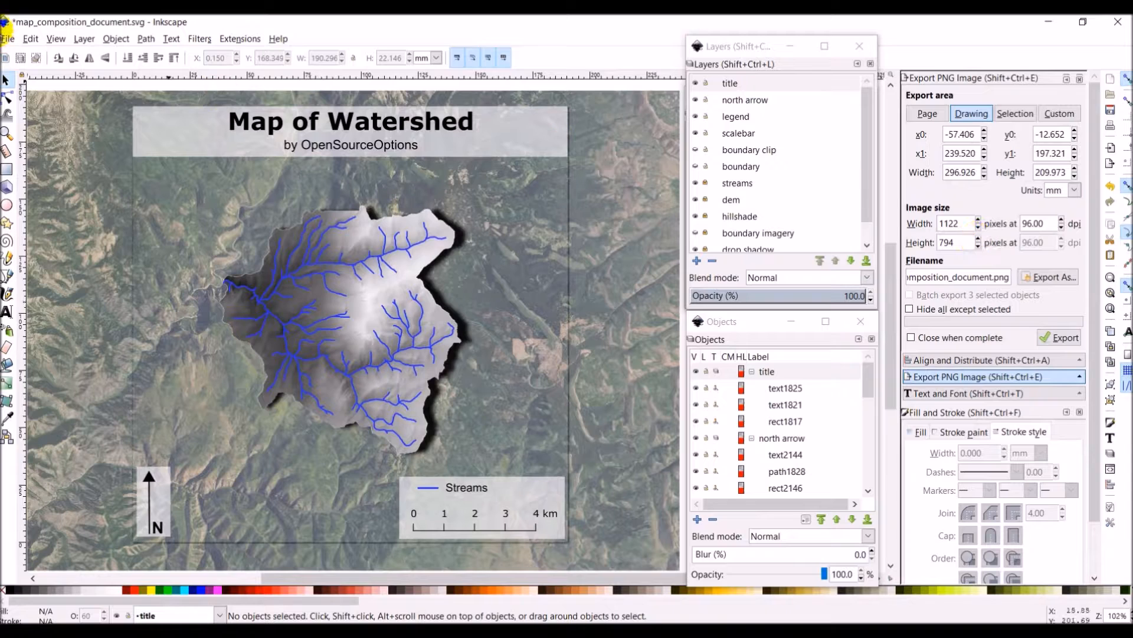
left_click(7, 39)
left_click(64, 189)
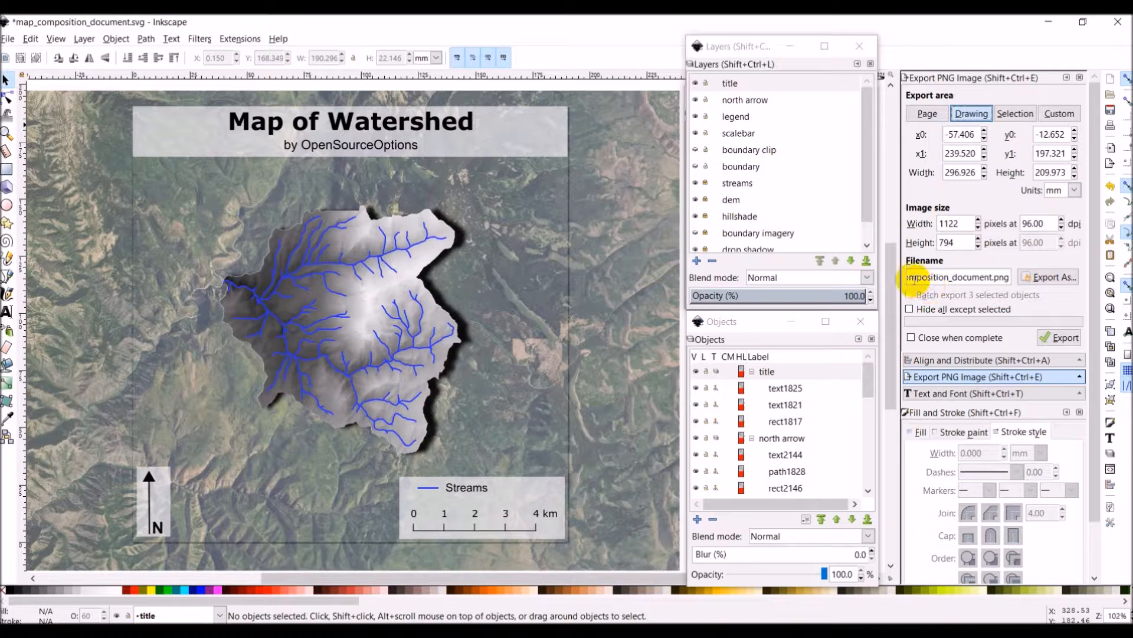
scroll(916, 282, "down", 2)
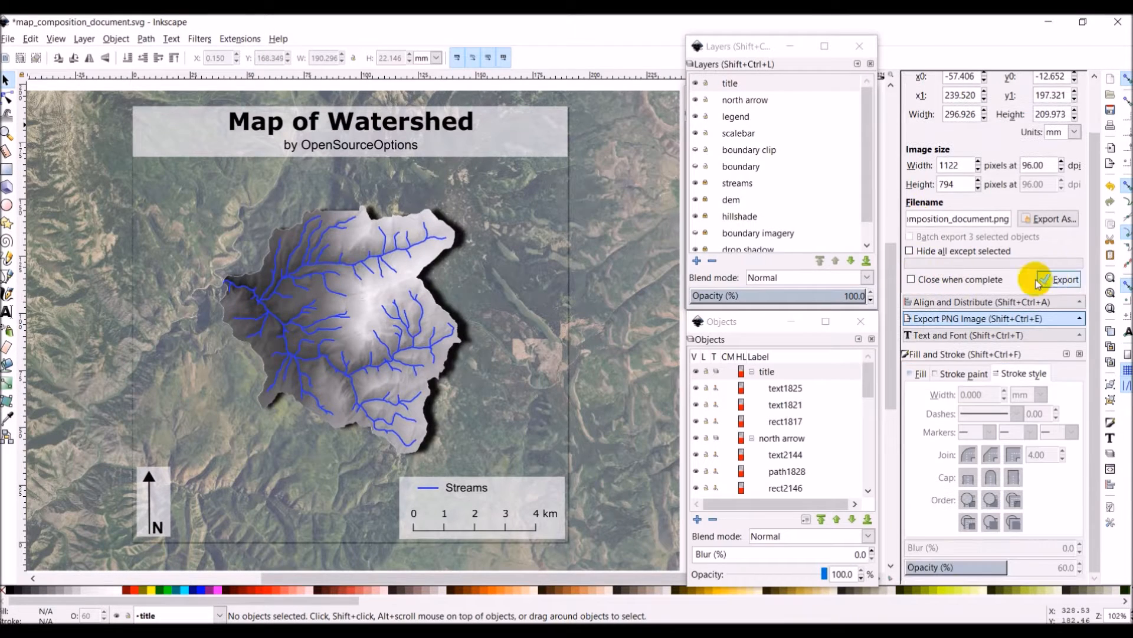
left_click(1048, 220)
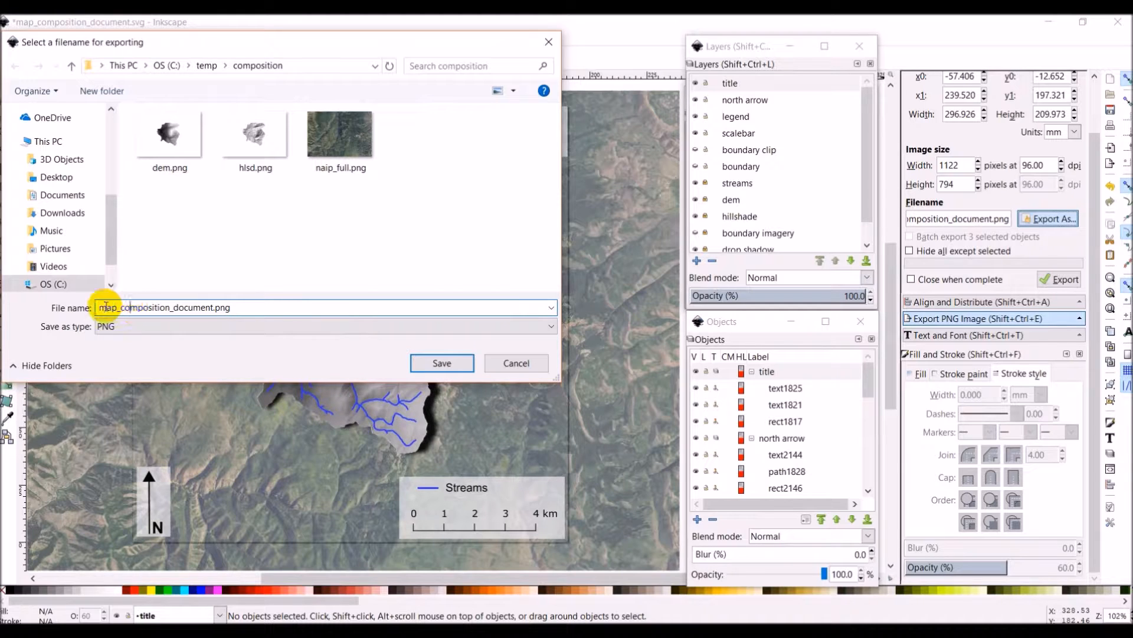
left_click_drag(101, 307, 209, 305)
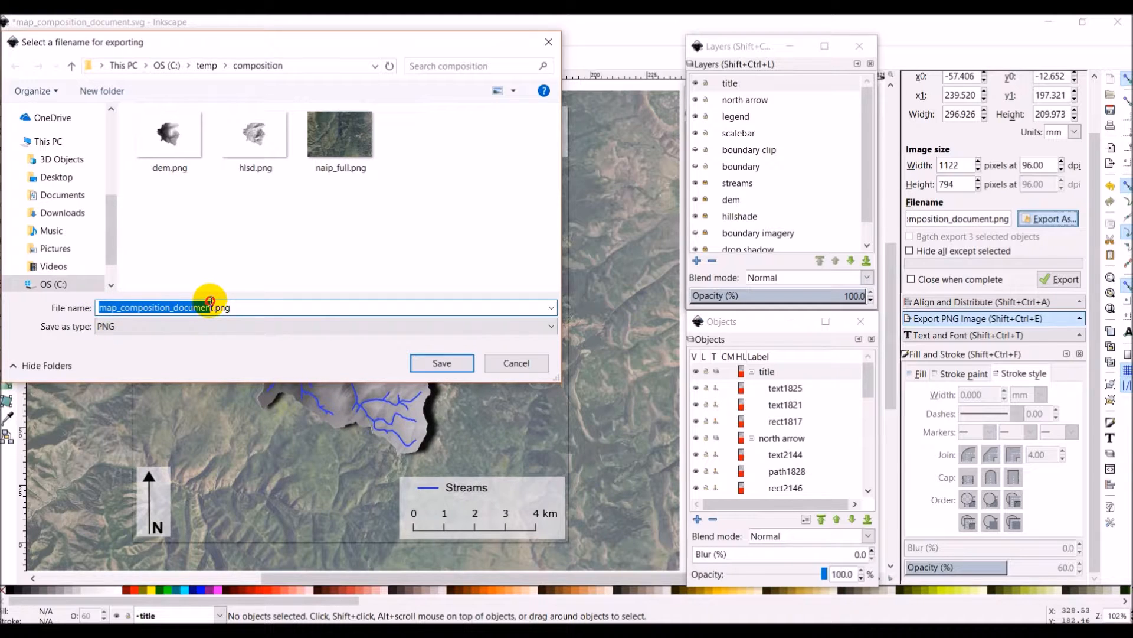
left_click_drag(286, 43, 350, 102)
type("watershedmap")
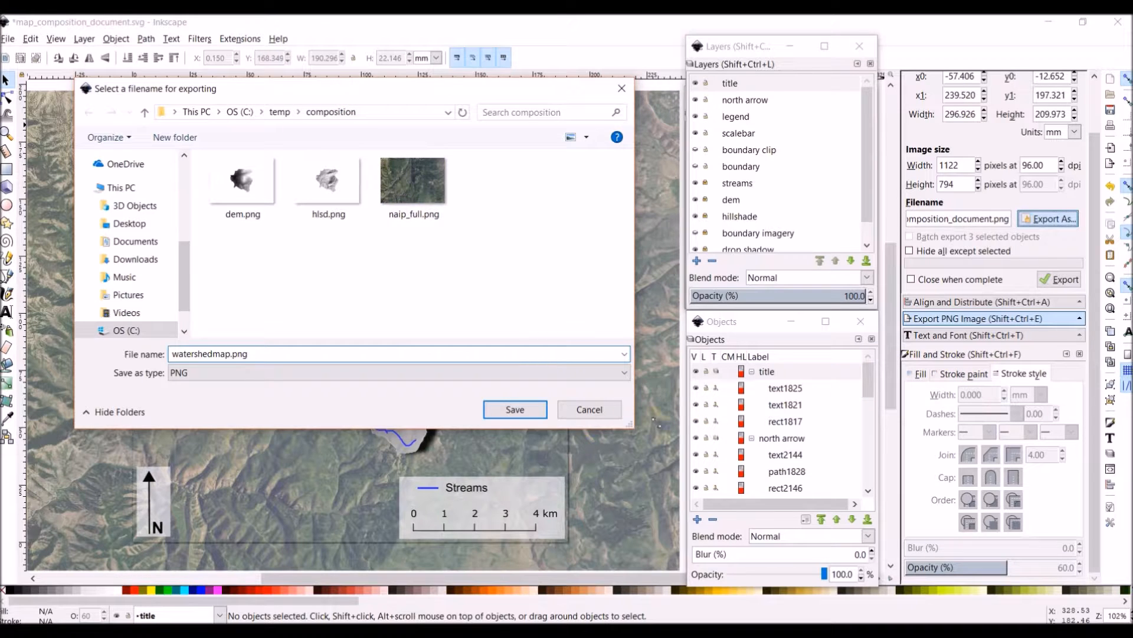
left_click(517, 409)
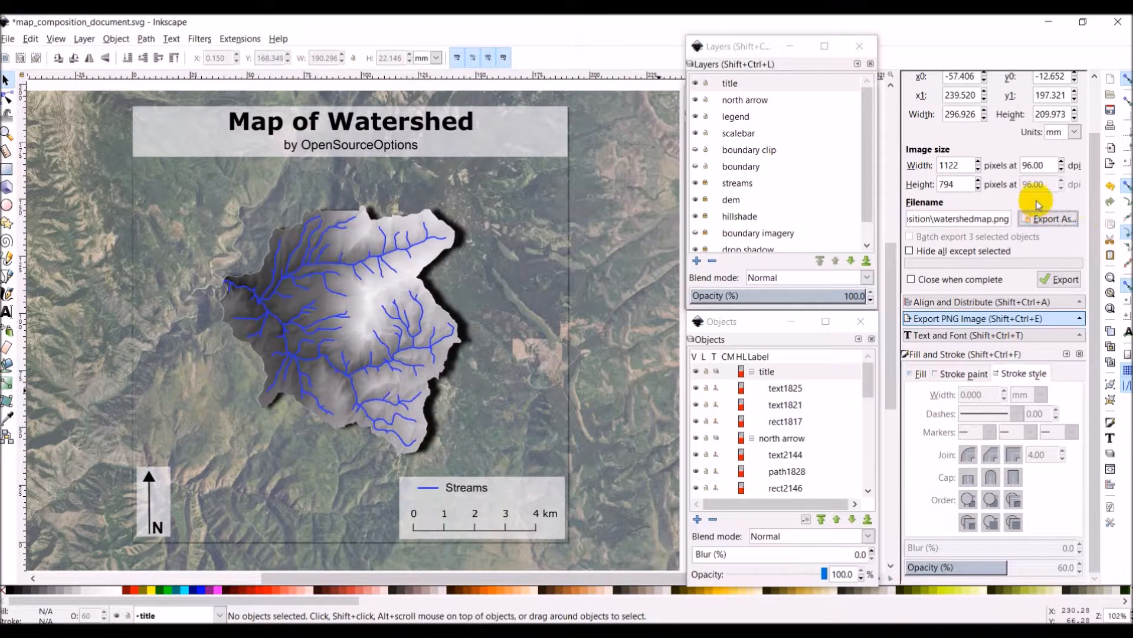
- Set the export resolution to 300 dpi and export the whole drawing area as PNG
scroll(1039, 204, "up", 2)
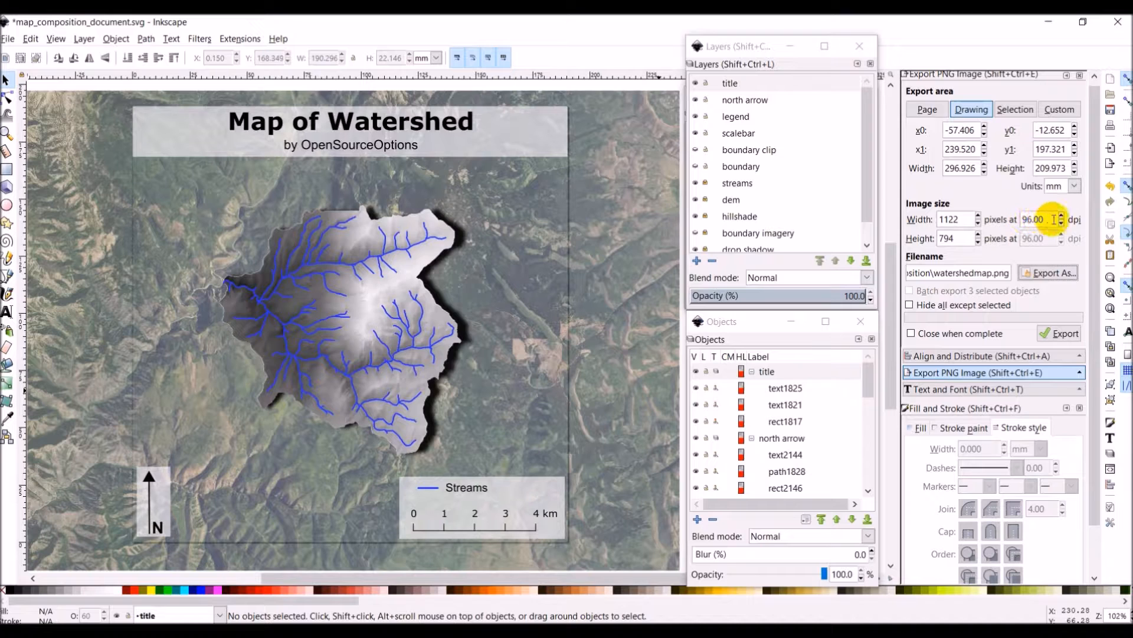
left_click_drag(1054, 219, 1009, 219)
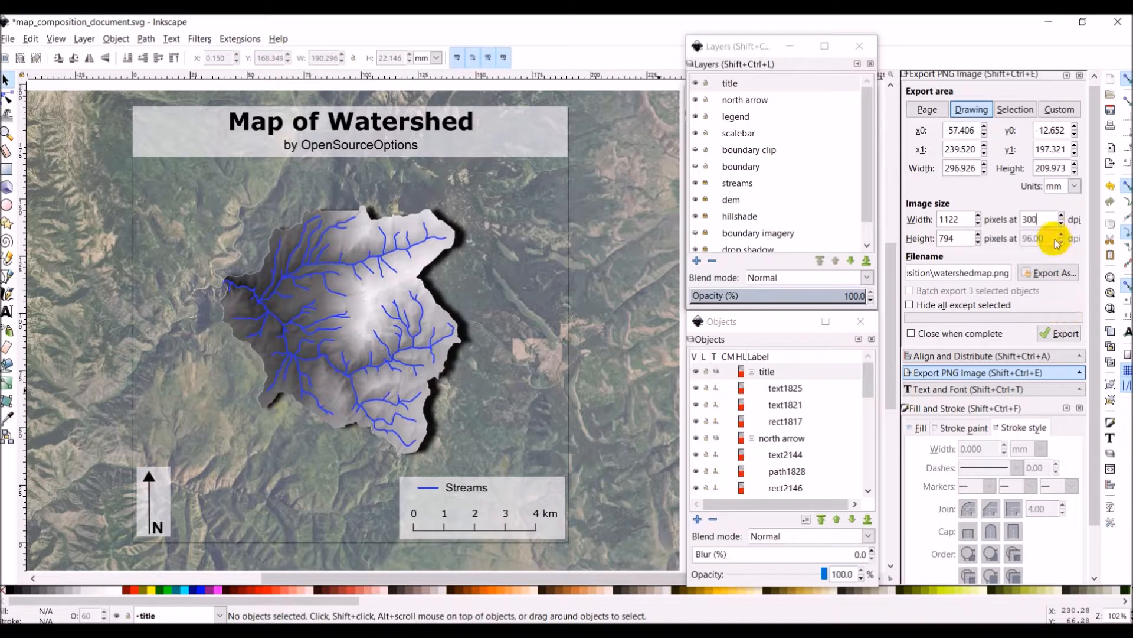
left_click(952, 217)
left_click(1065, 333)
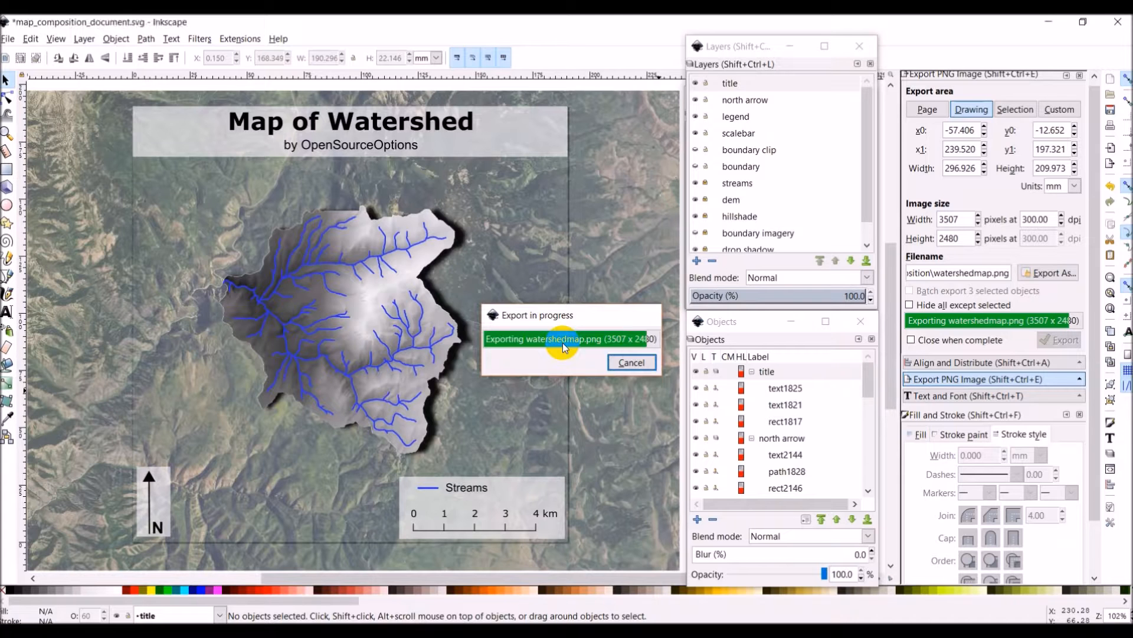
- Switch to File Explorer, view the exported watershedmap.png in Photos to check its extent, and close the viewer
mouse_move(154, 631)
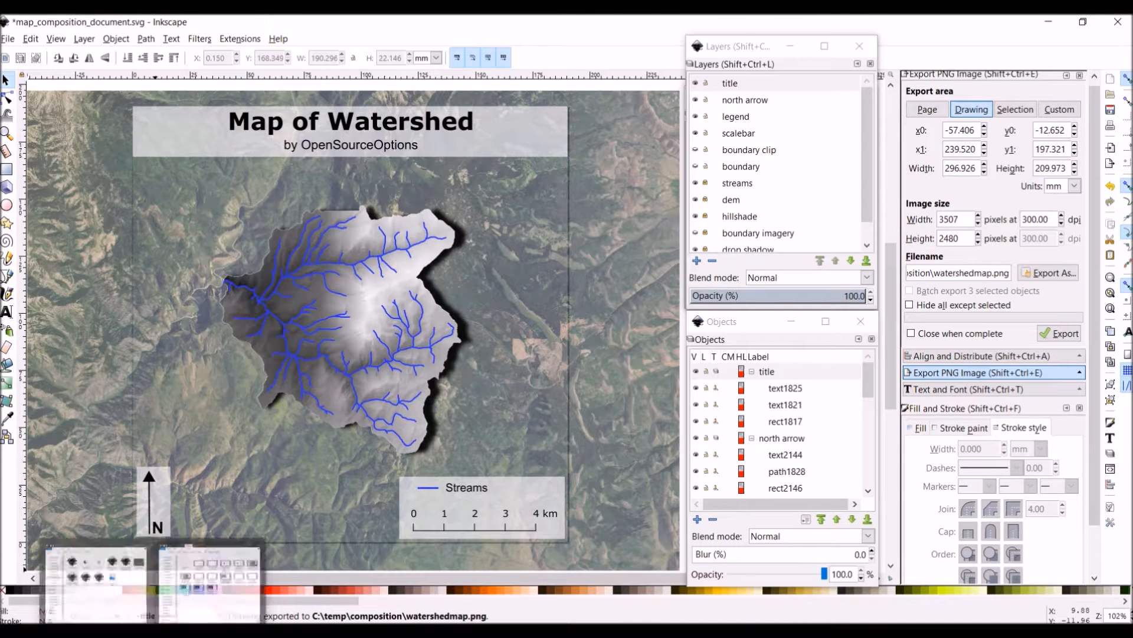
left_click(100, 581)
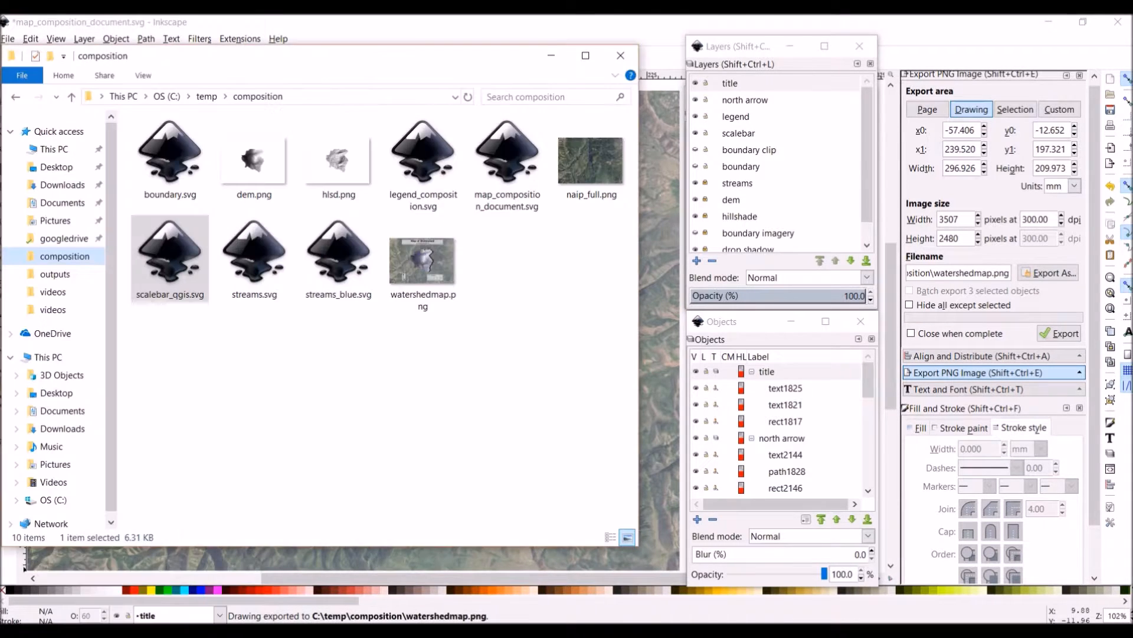
left_click(434, 278)
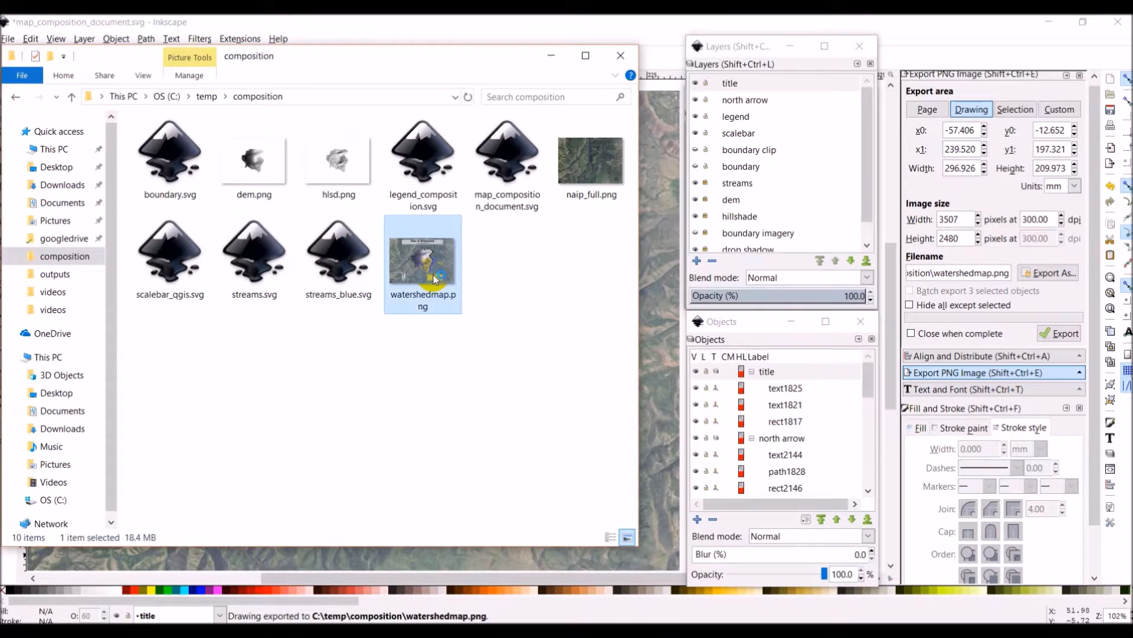
double_click(434, 277)
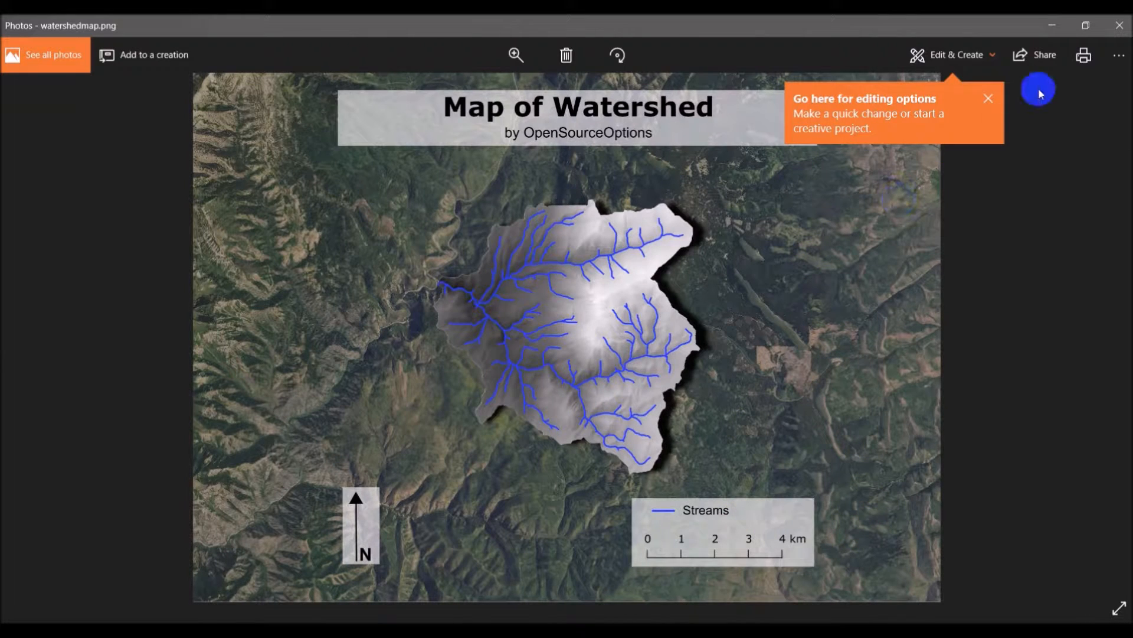
left_click(1120, 26)
left_click(1120, 26)
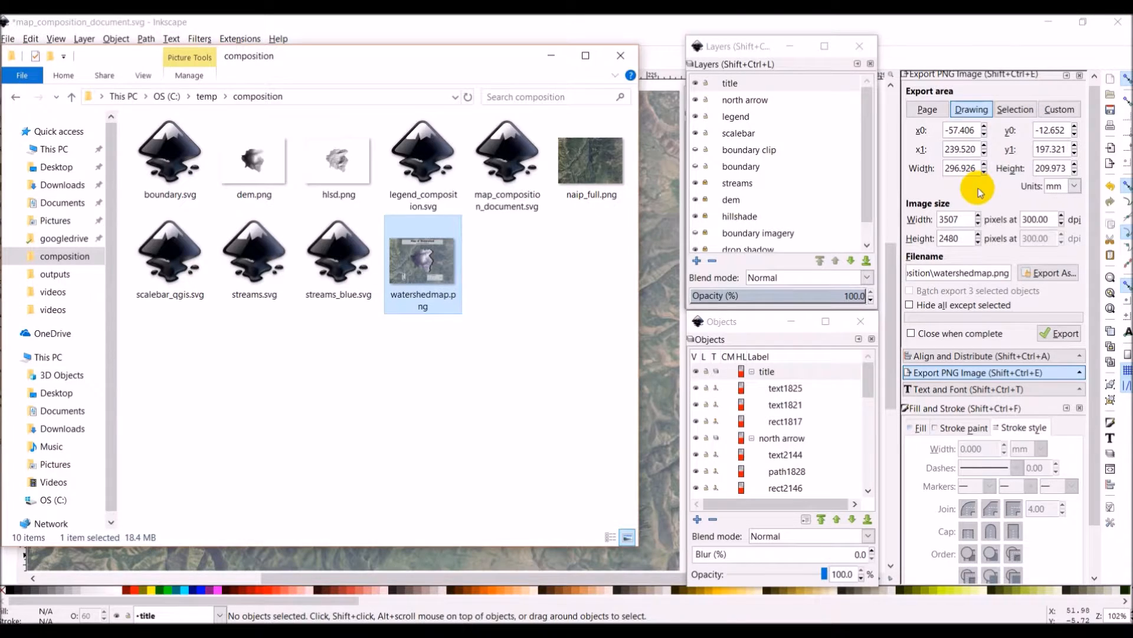
- Export only the page area to watershedmap.png, replacing the existing file
left_click(926, 110)
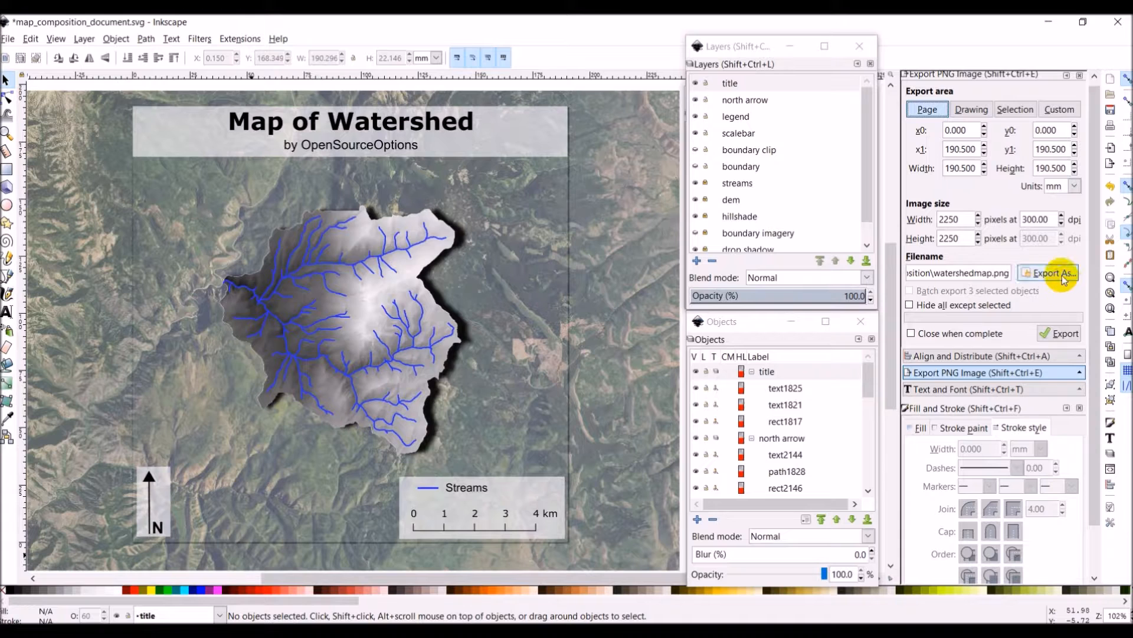
left_click(1043, 276)
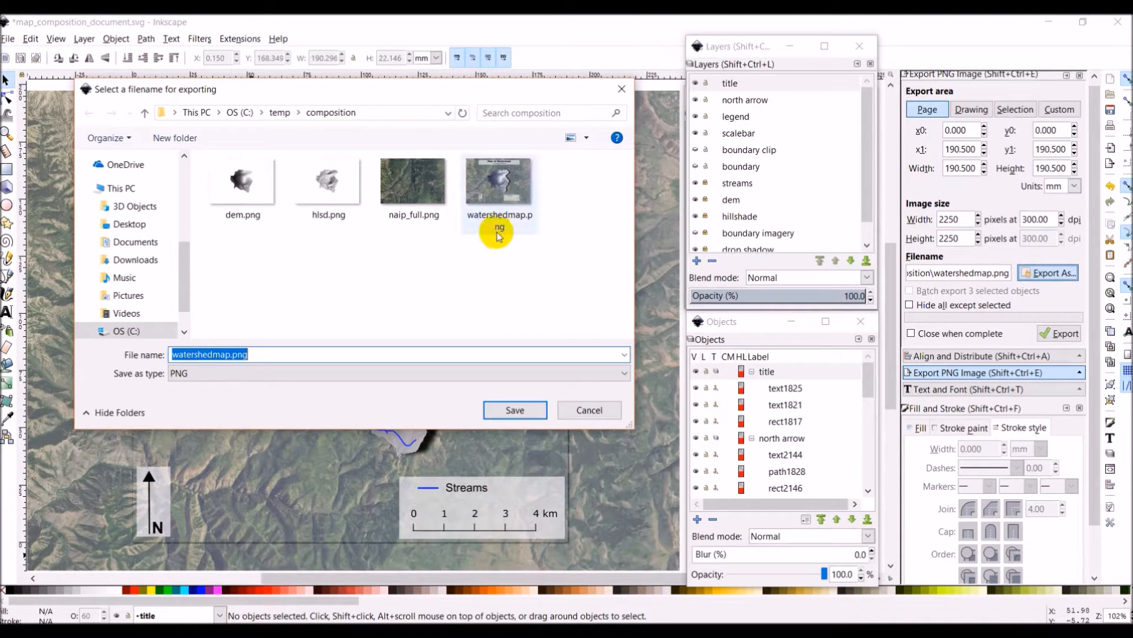
left_click(514, 411)
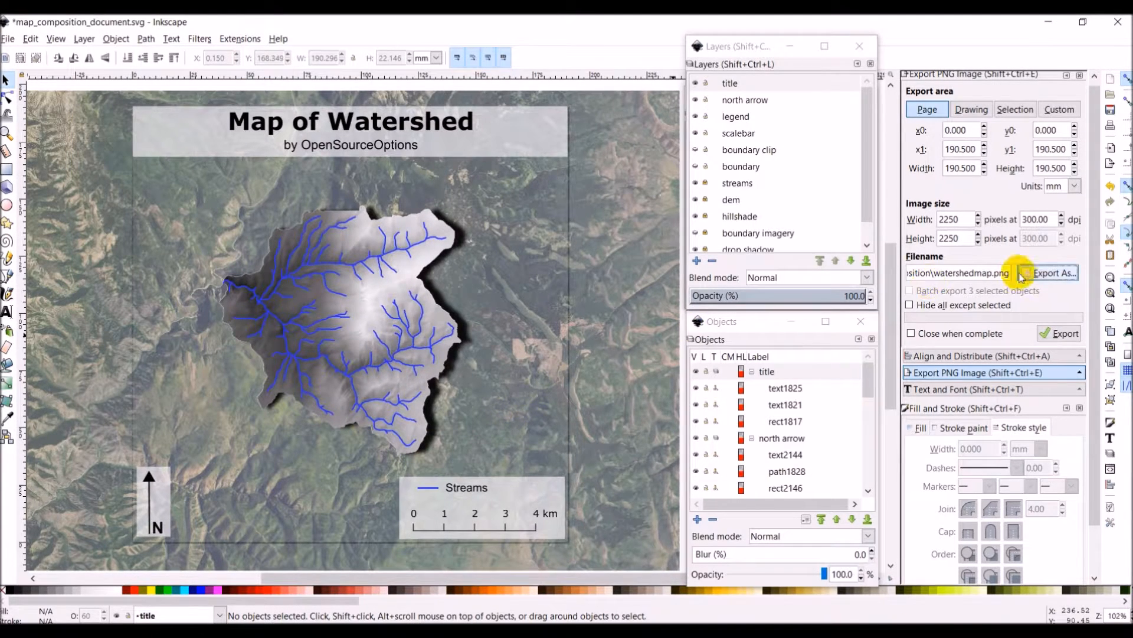
left_click(1061, 332)
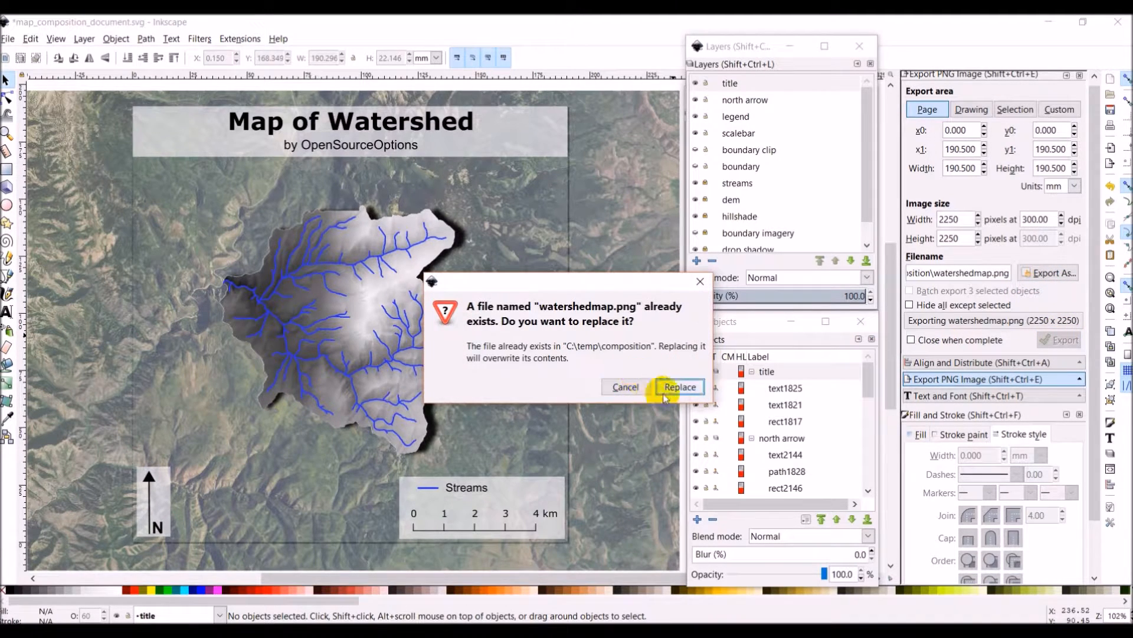
left_click(679, 386)
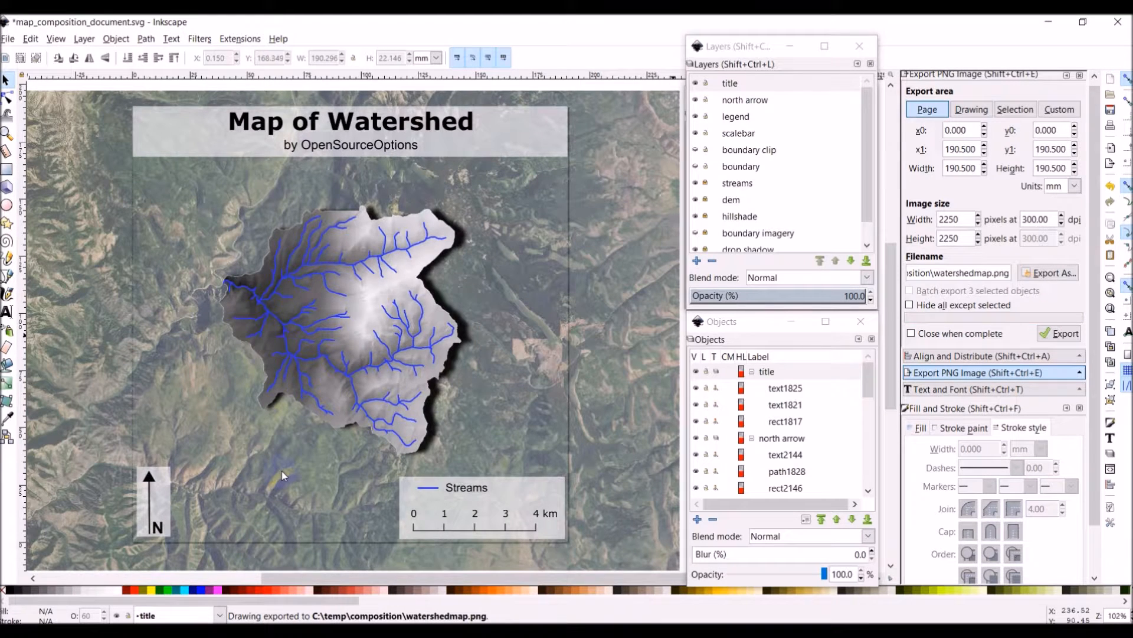
- Switch to the composition folder in File Explorer and view the page-area export of watershedmap.png in Photos
mouse_move(152, 630)
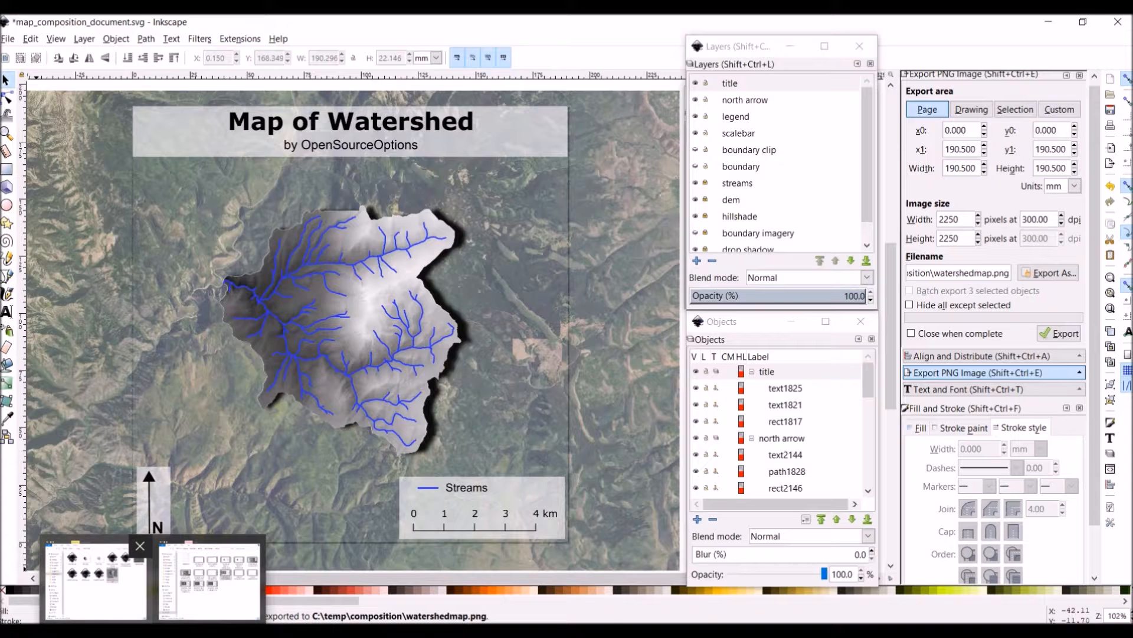
left_click(94, 582)
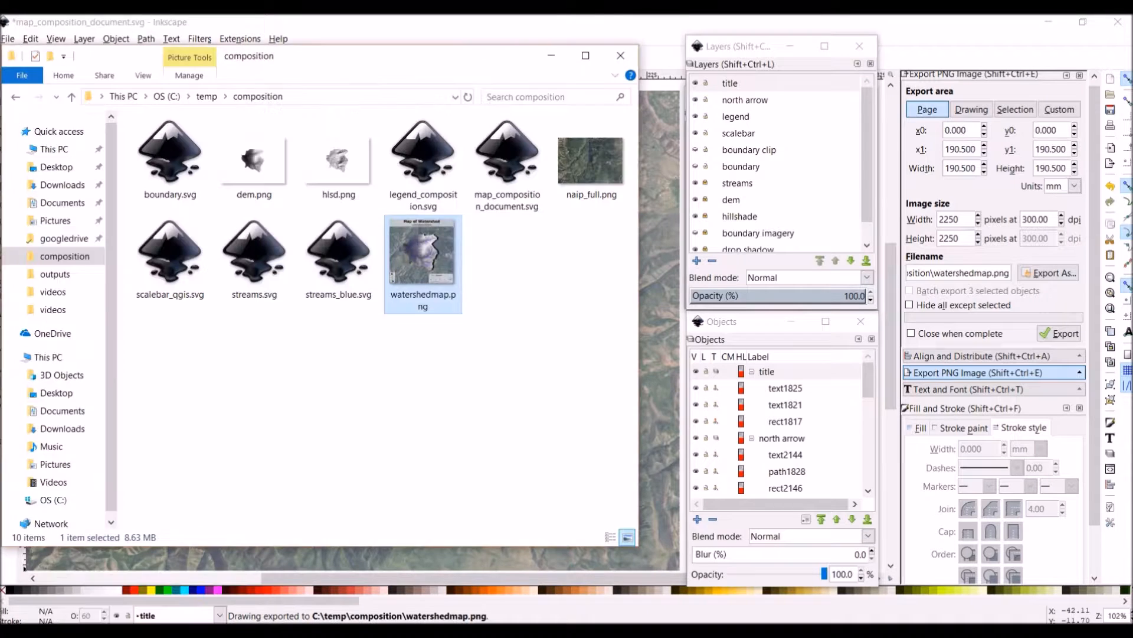
double_click(438, 267)
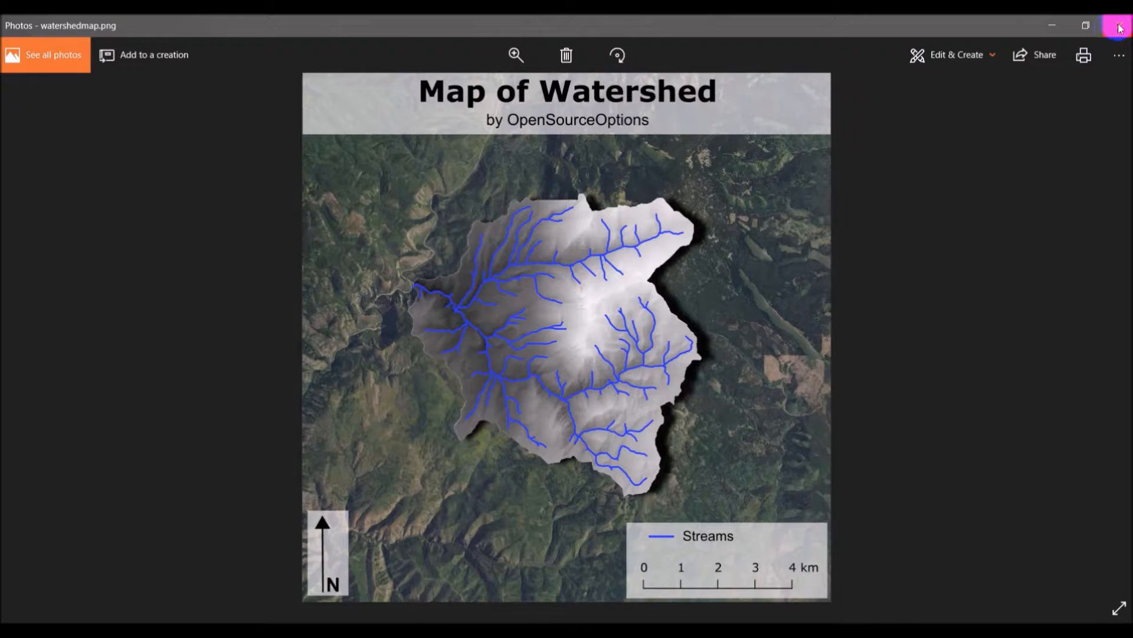
- Close the image viewer, return to Inkscape, and set the alpha of the document's background color to 255 in the document properties
left_click(1120, 26)
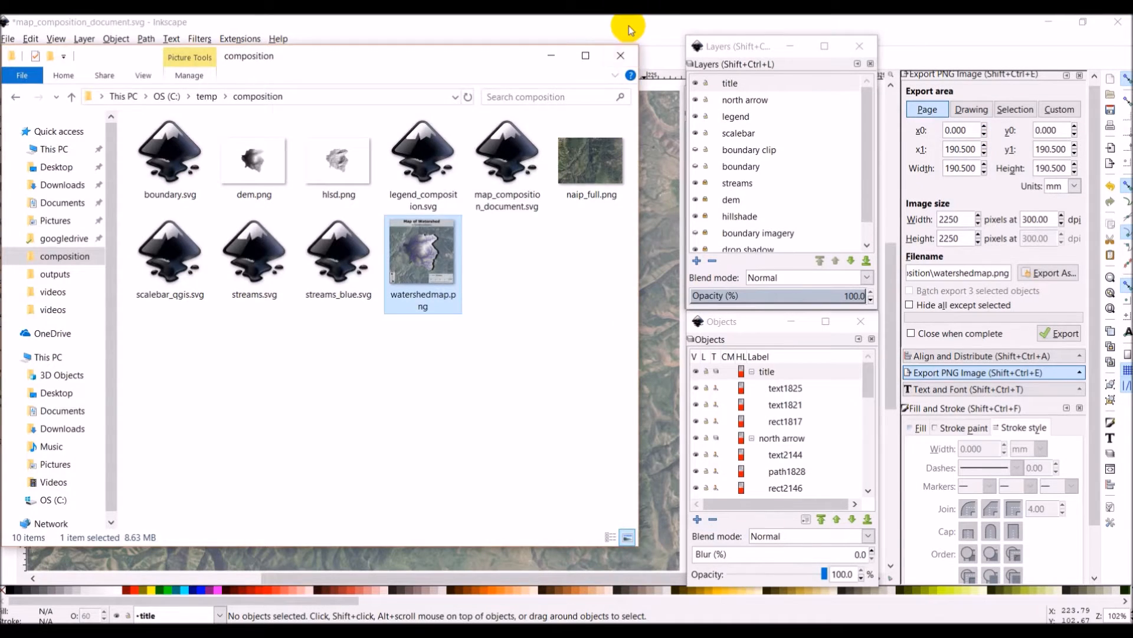
left_click(627, 26)
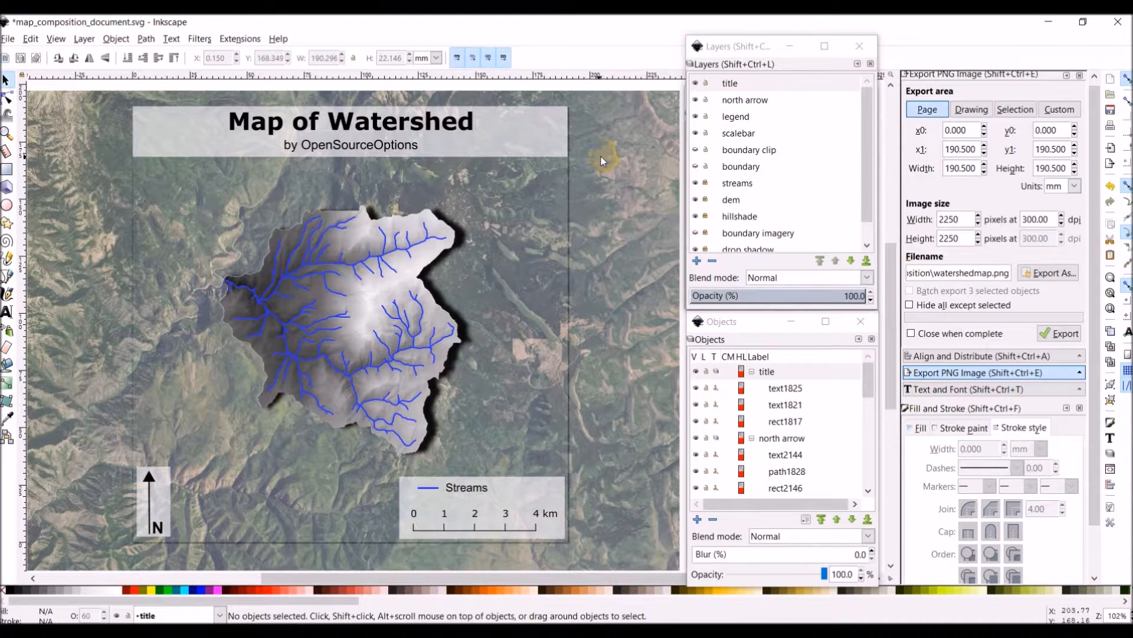
left_click(10, 39)
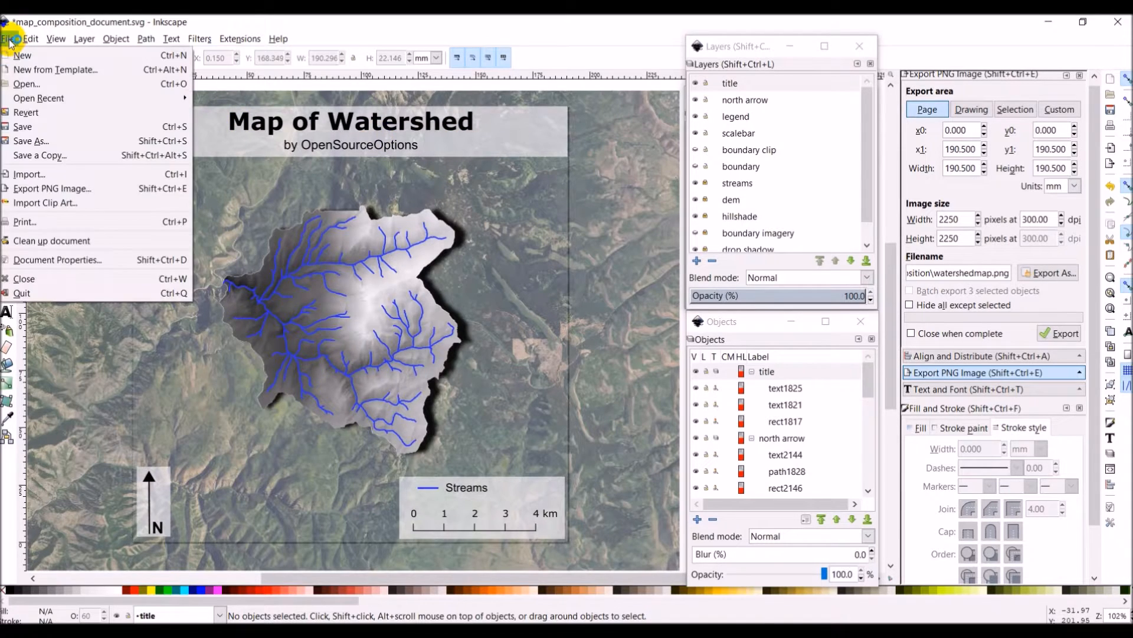
left_click(52, 260)
left_click_drag(994, 117, 692, 98)
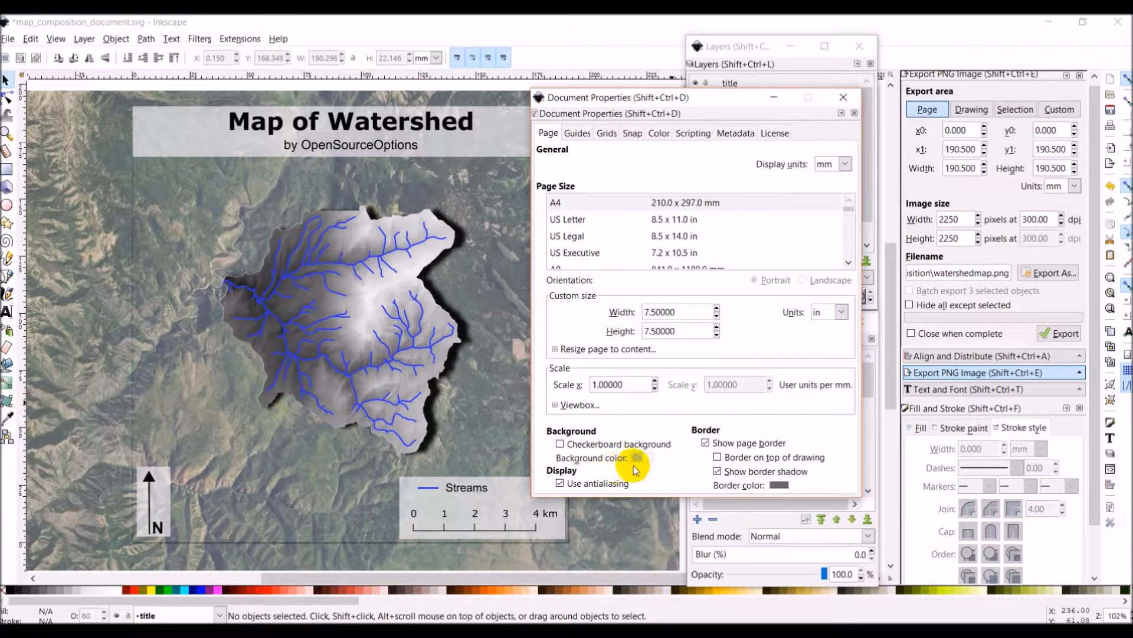
left_click(638, 458)
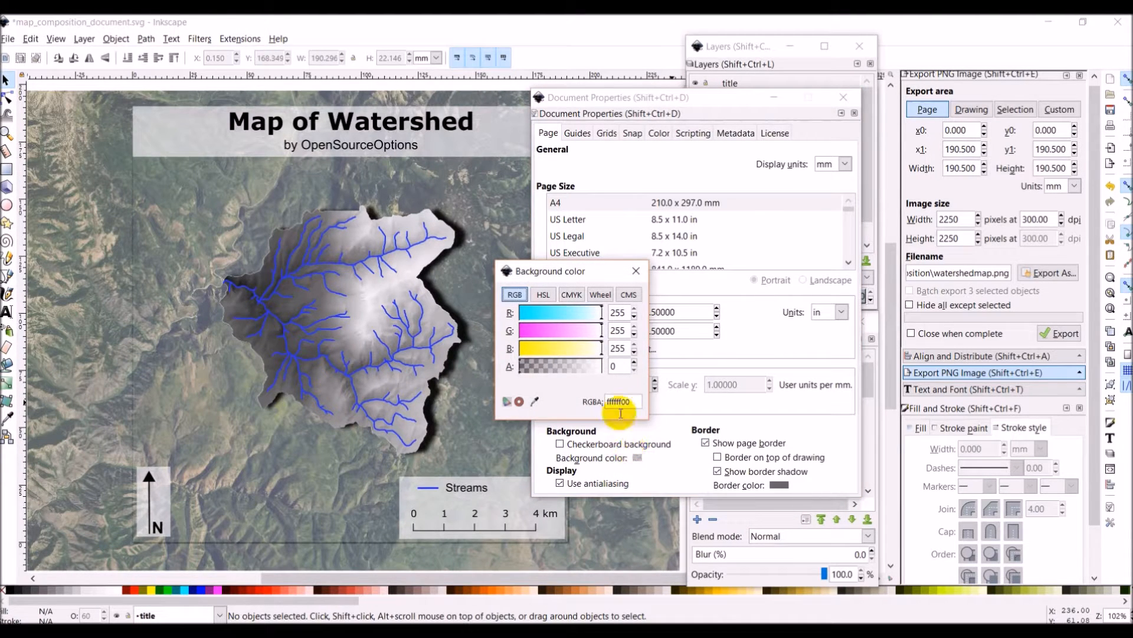
left_click(518, 370)
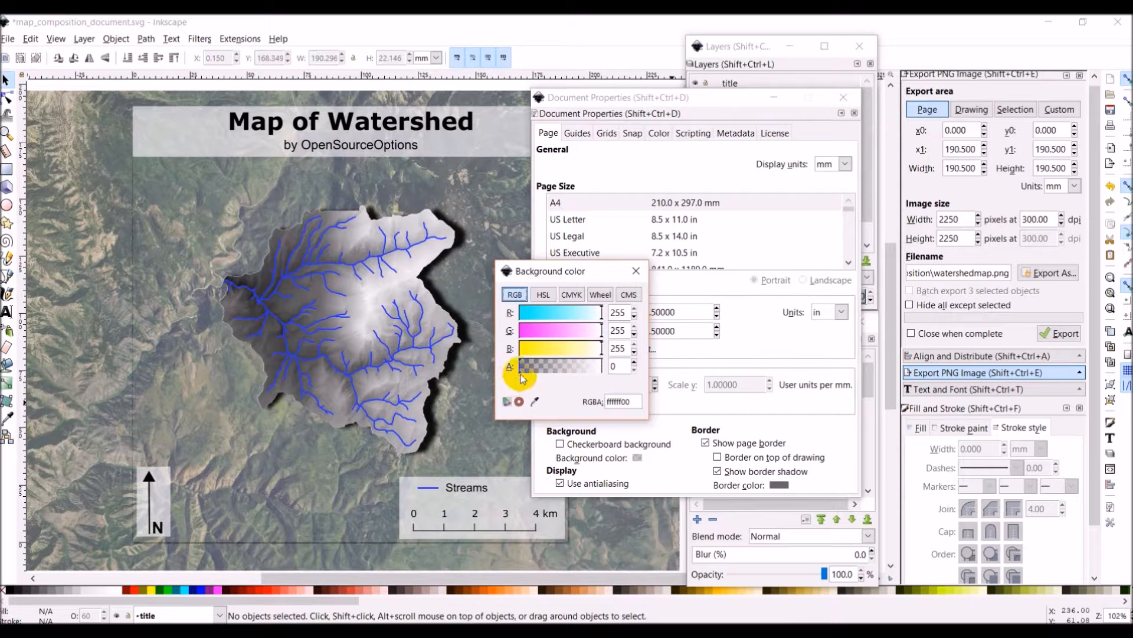
left_click_drag(621, 362, 596, 372)
type("255")
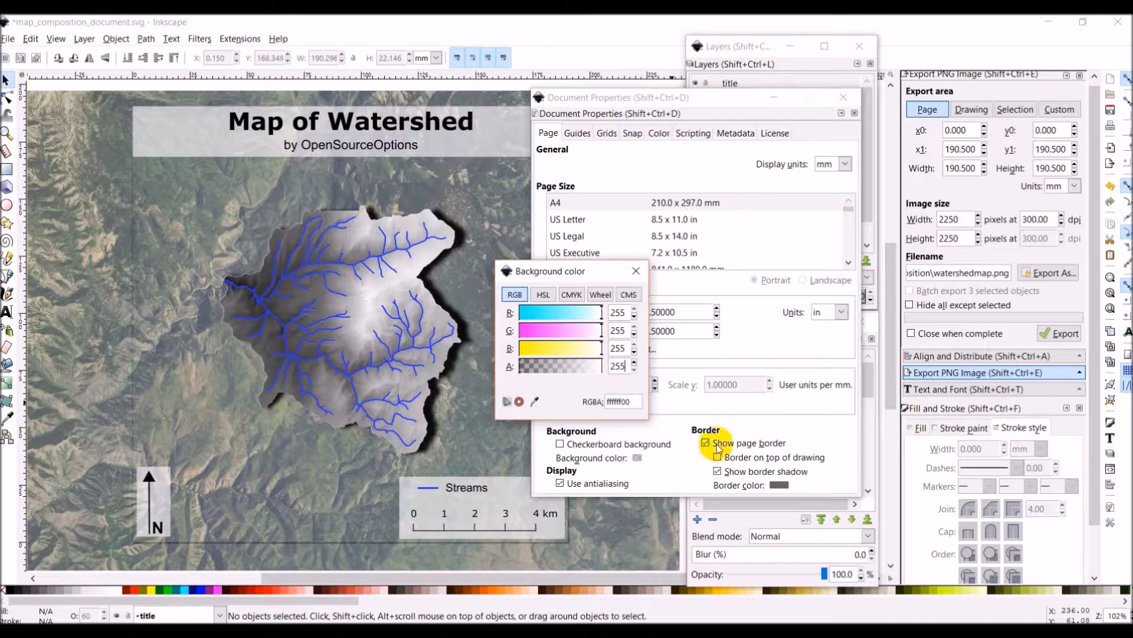
left_click(682, 463)
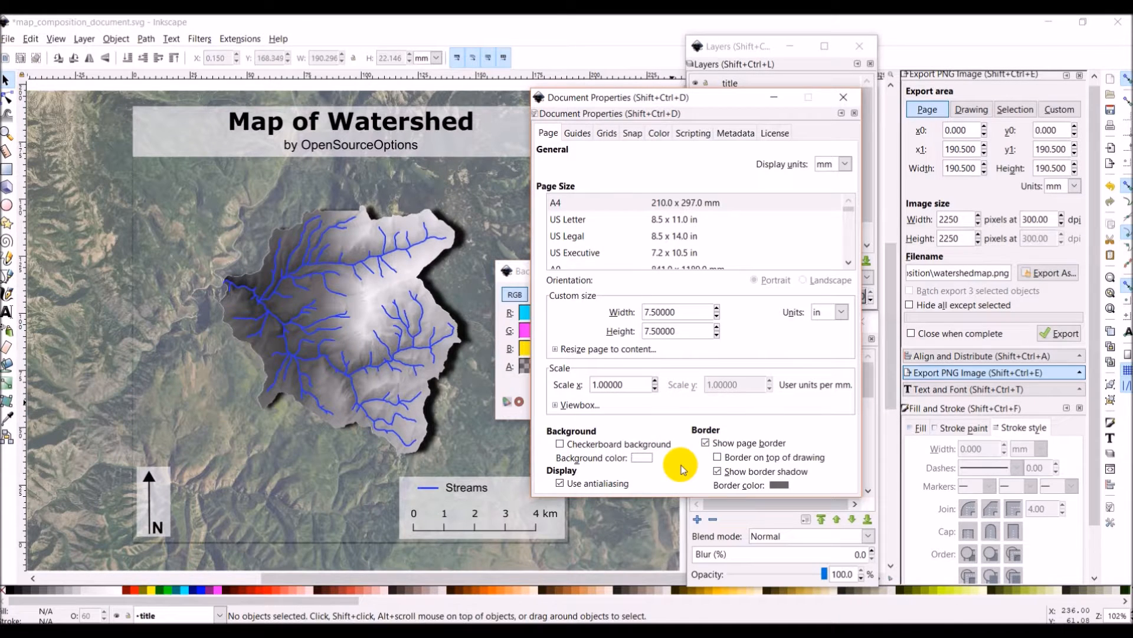
left_click(844, 97)
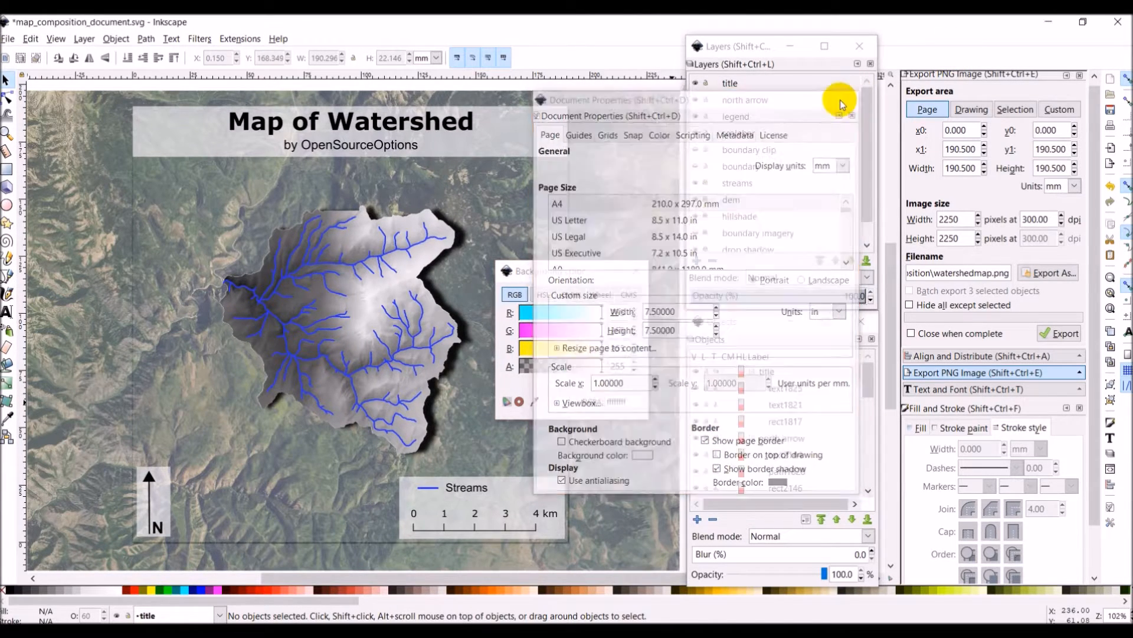
- Export the page area again over the existing watershedmap.png, and open the new image from the composition folder in File Explorer
left_click(1054, 333)
left_click(680, 387)
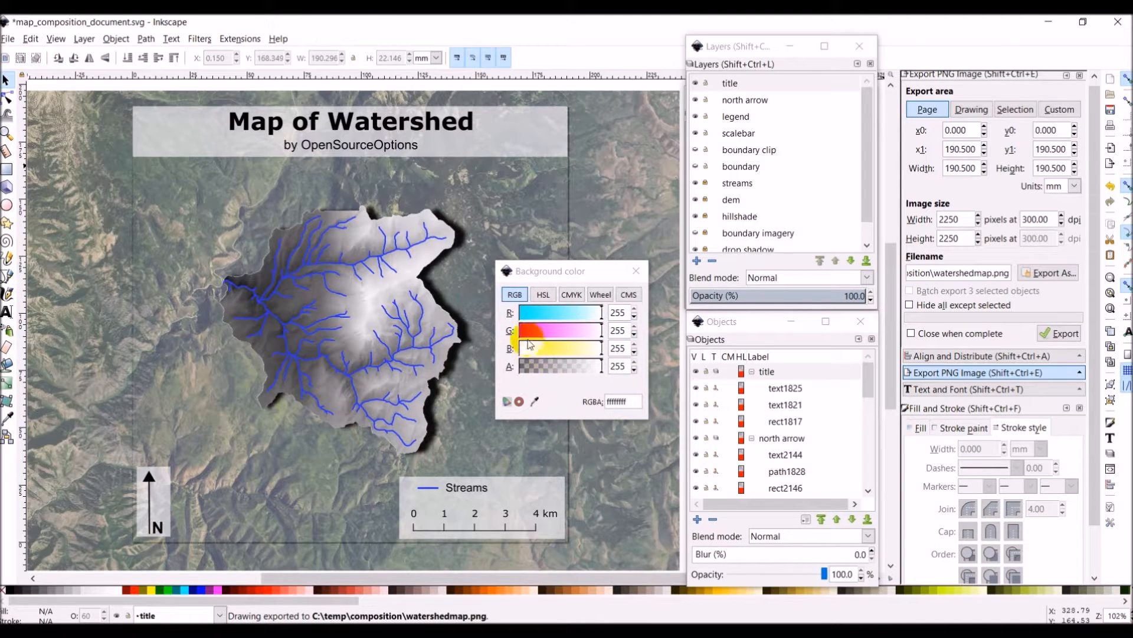
left_click(638, 275)
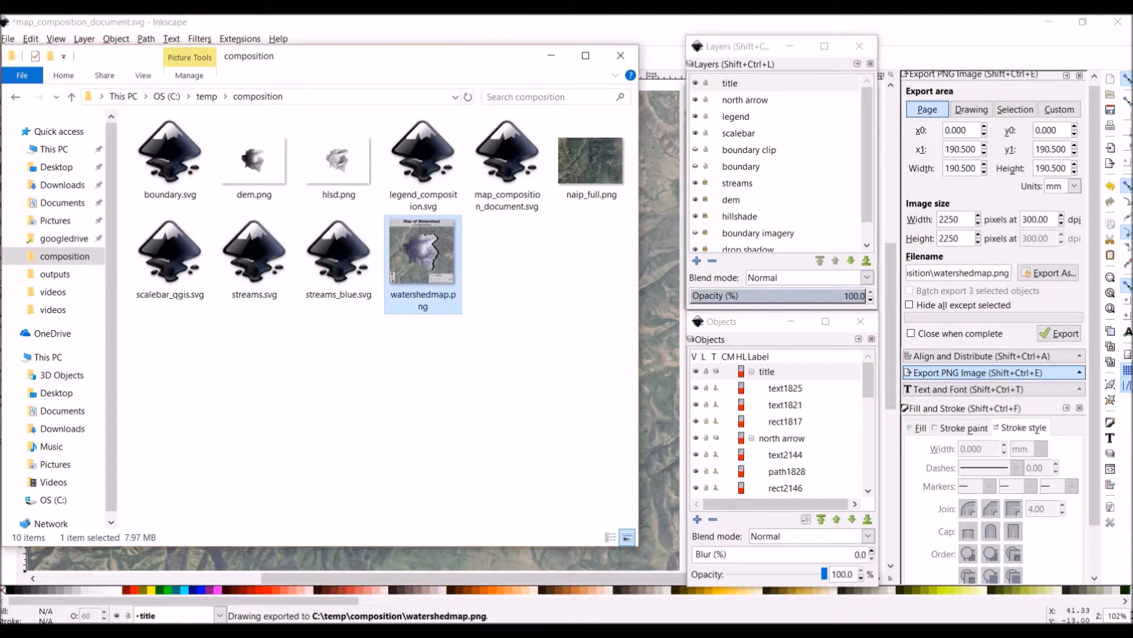
double_click(434, 273)
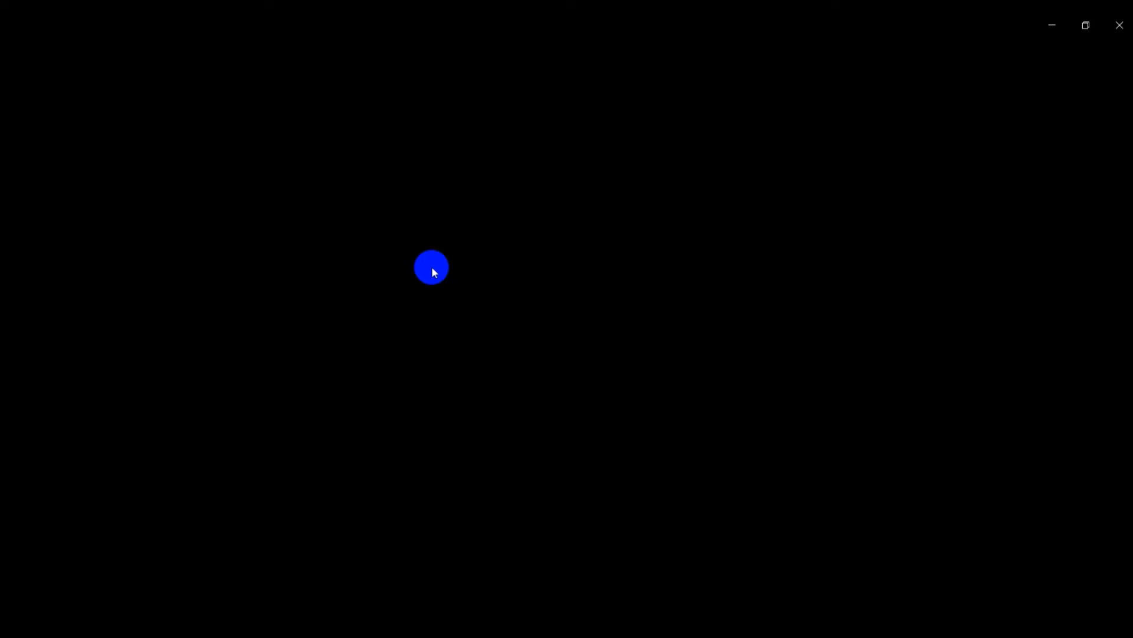